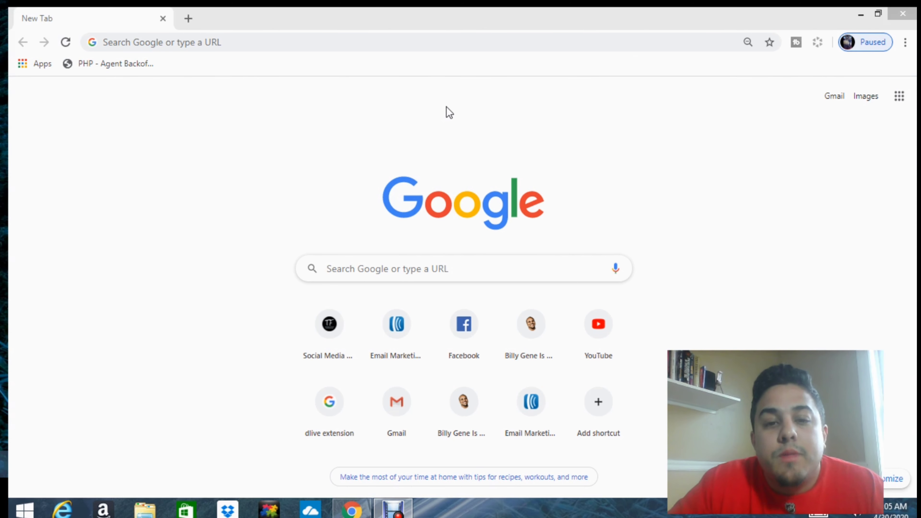
Step: Open the AWeber account and start creating a new sign up form for the Marketing Funnel list
left_click(391, 330)
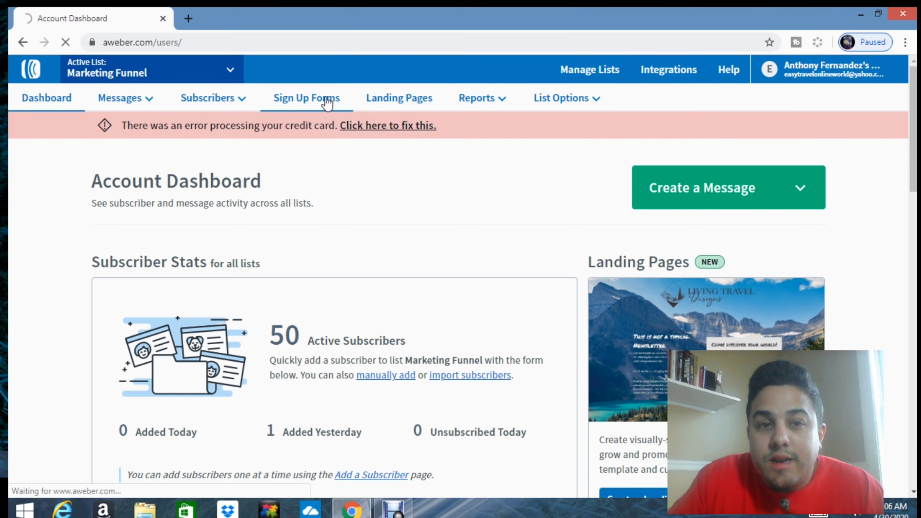
left_click(323, 97)
scroll(611, 237, "up", 2)
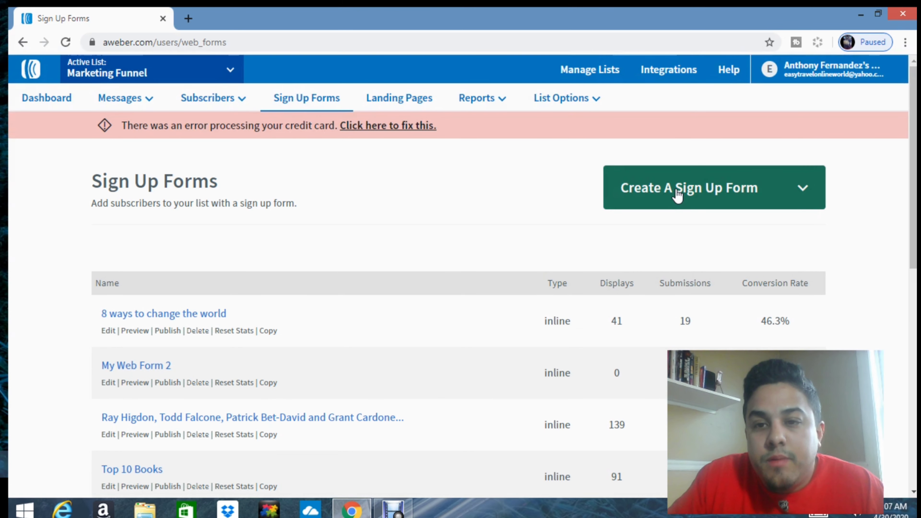
left_click(677, 196)
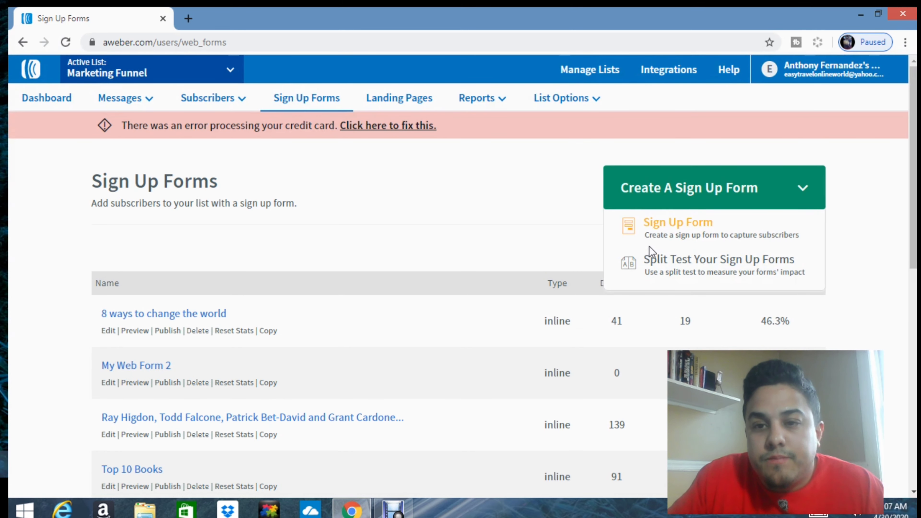
left_click(654, 235)
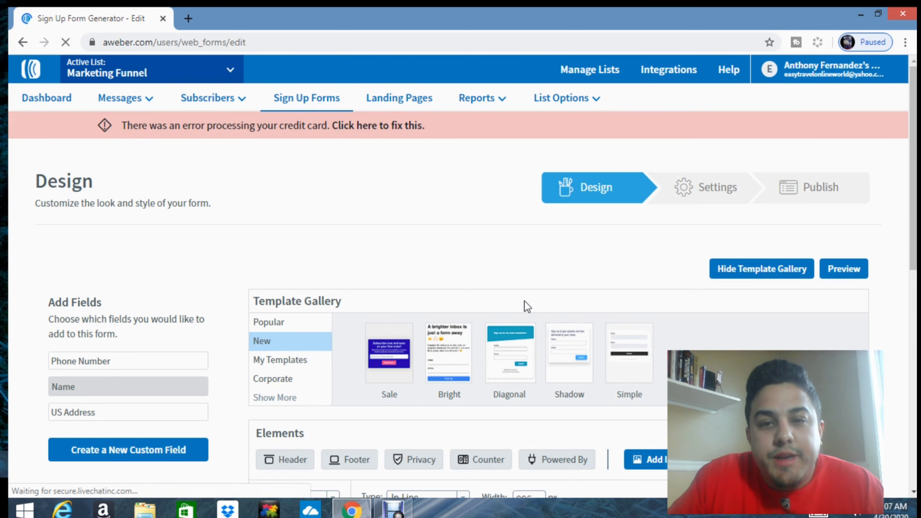
Step: Browse the template gallery categories and load the Bright template from the New category
scroll(527, 307, "down", 4)
scroll(524, 308, "down", 2)
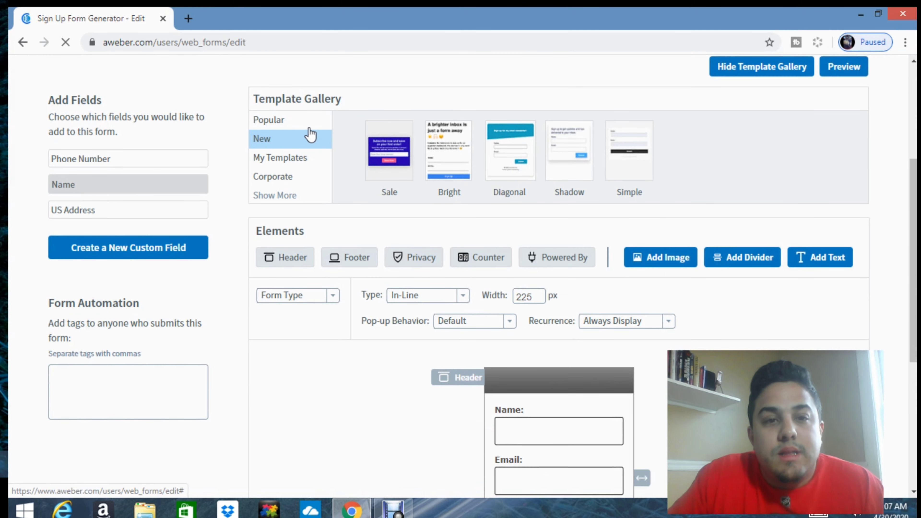
left_click(301, 125)
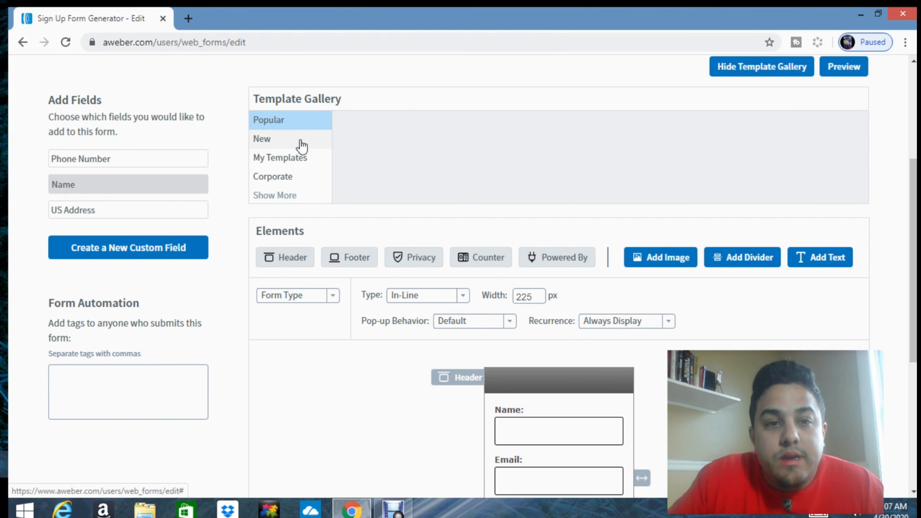
left_click(301, 142)
left_click(302, 161)
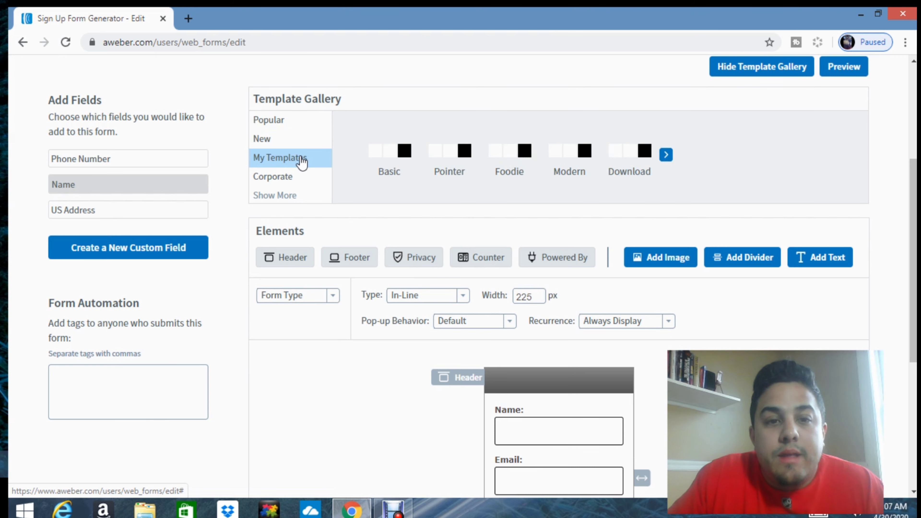
left_click(304, 140)
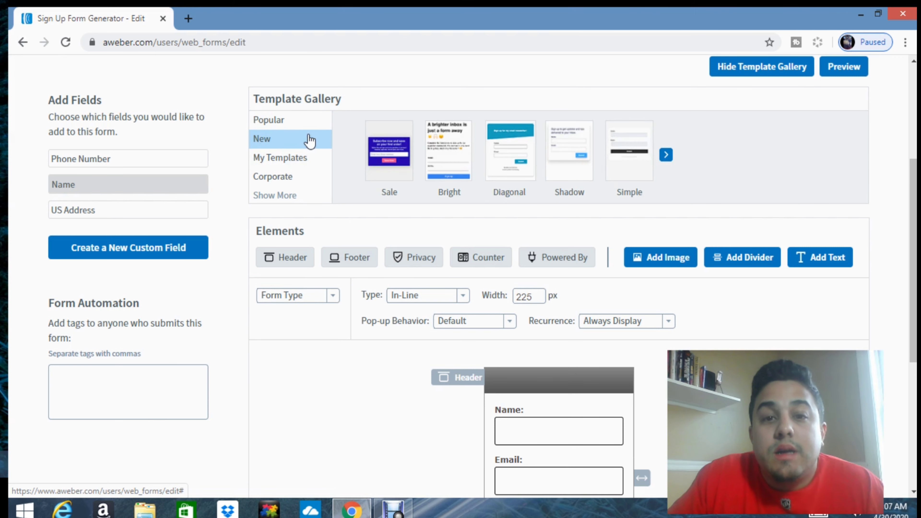
left_click(444, 149)
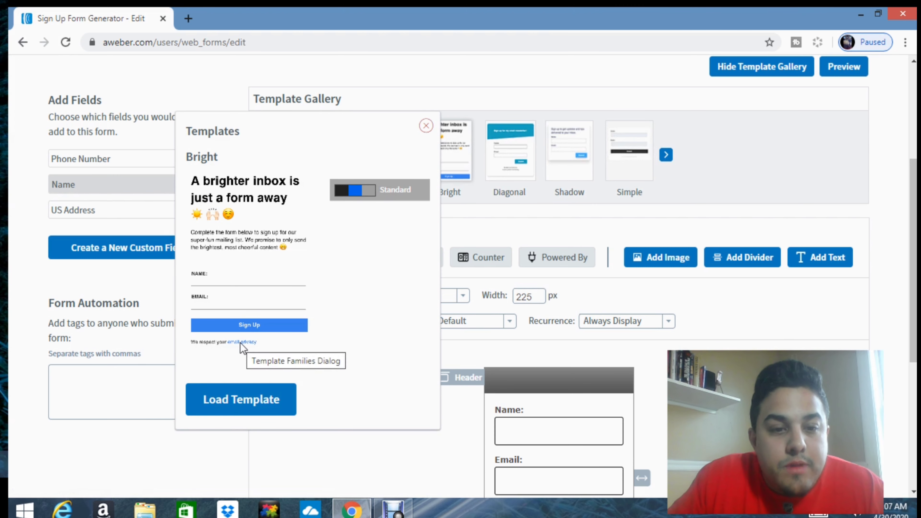
left_click(253, 399)
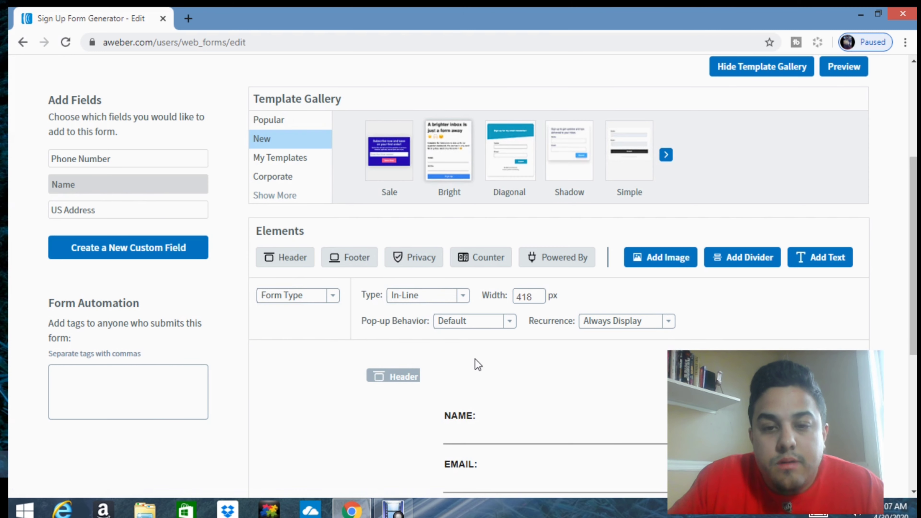
Step: Open the form's Header element for editing and enter the text "Free Giveaway"
scroll(476, 361, "down", 3)
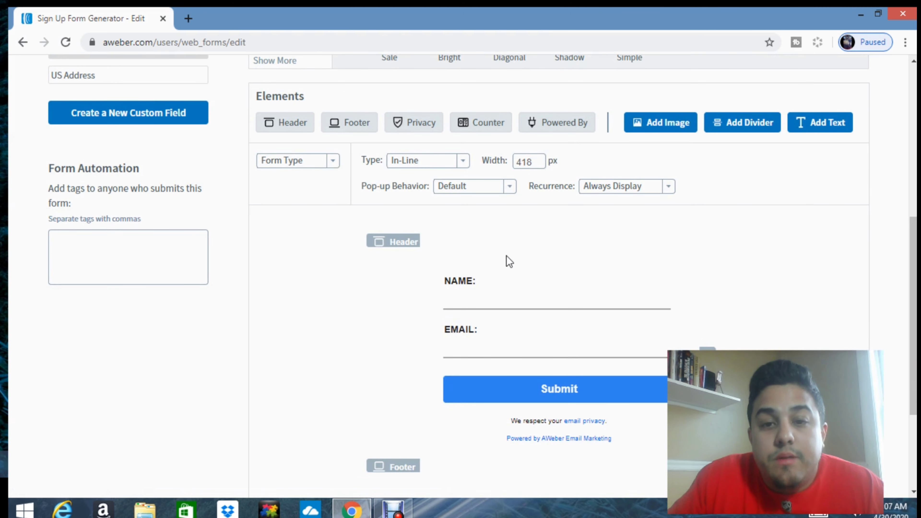
scroll(508, 263, "up", 2)
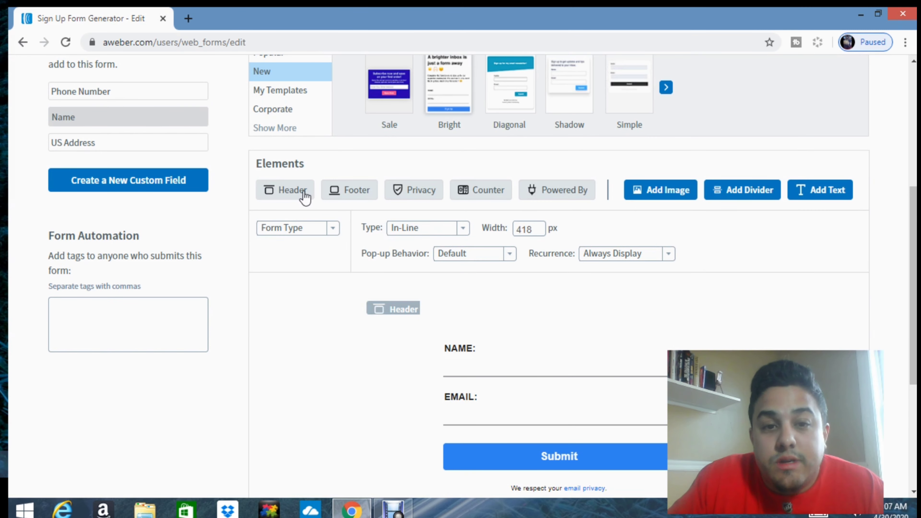
left_click(280, 197)
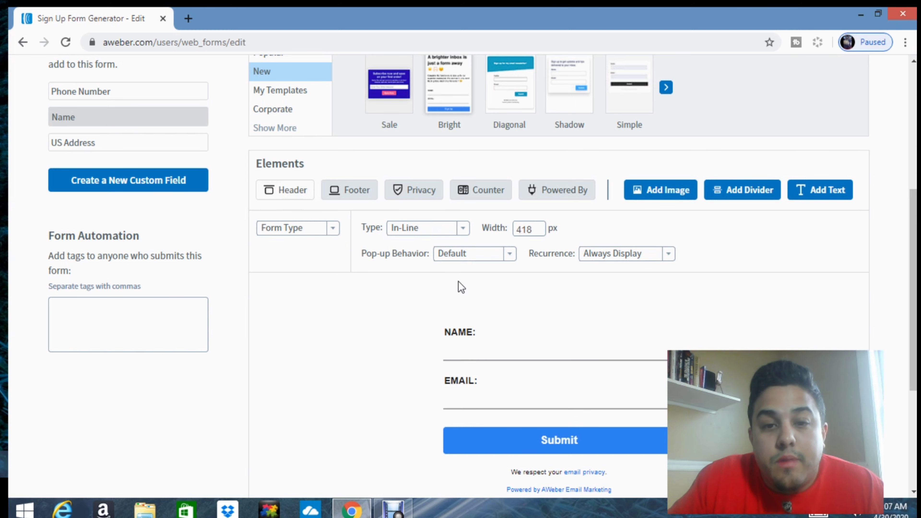
left_click(288, 194)
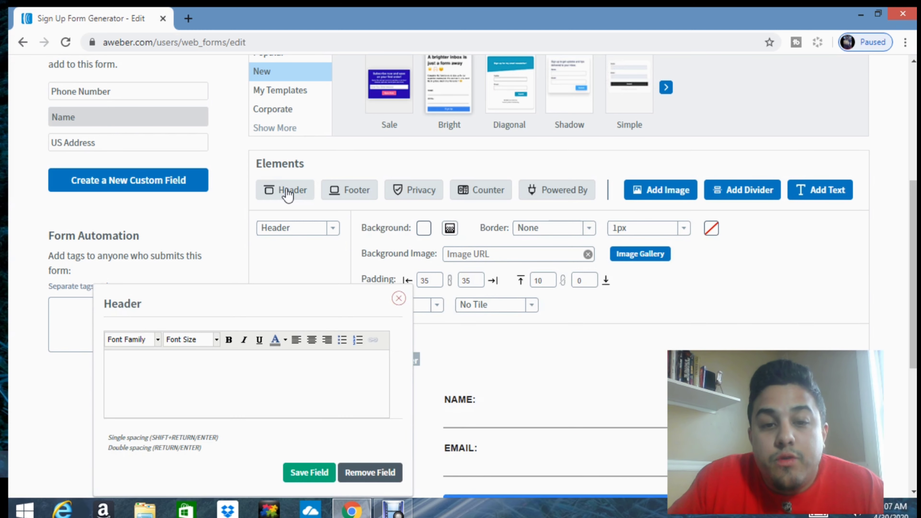
left_click(166, 372)
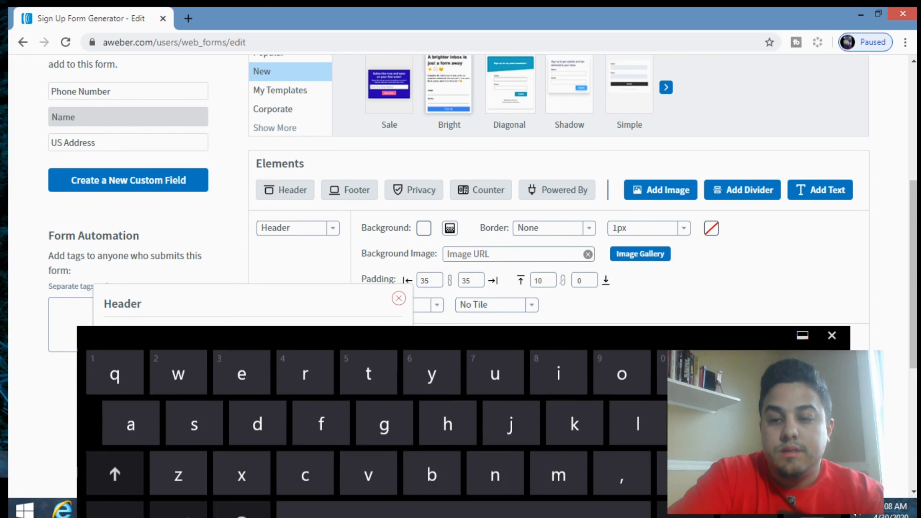
left_click(115, 447)
left_click(321, 398)
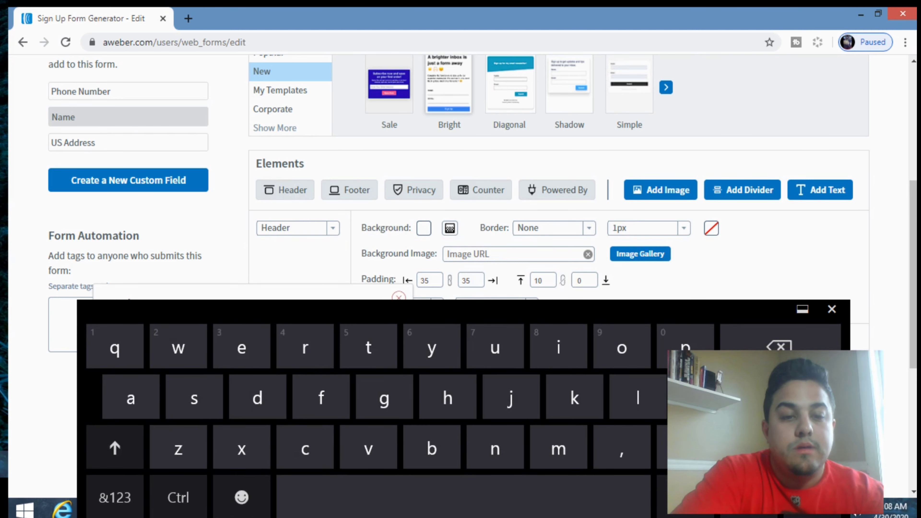
left_click(115, 447)
left_click(384, 397)
left_click(368, 449)
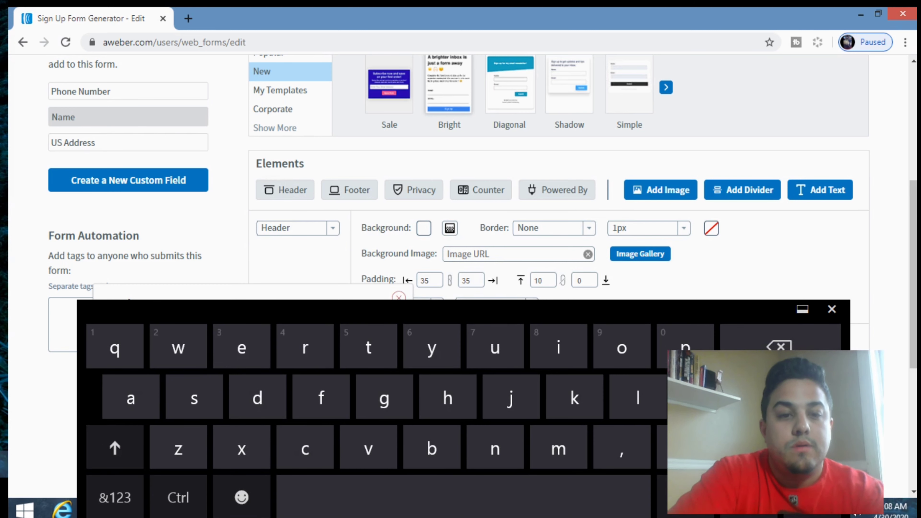
left_click(131, 397)
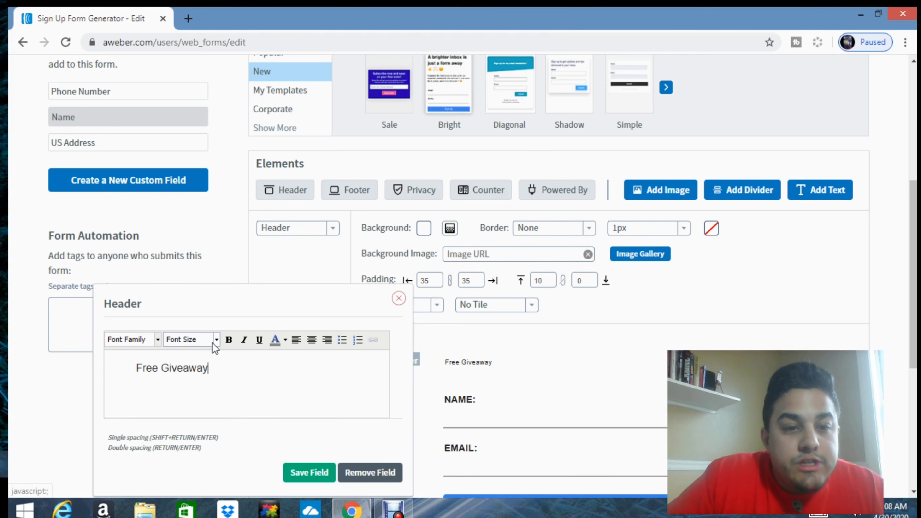
Step: Choose a 48px font size for the header and save the header field
left_click(216, 342)
scroll(205, 414, "down", 3)
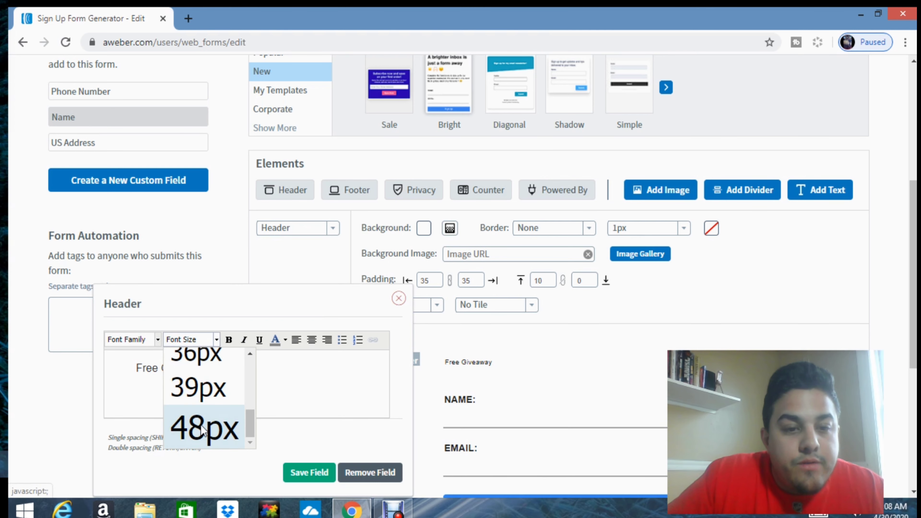
left_click(201, 425)
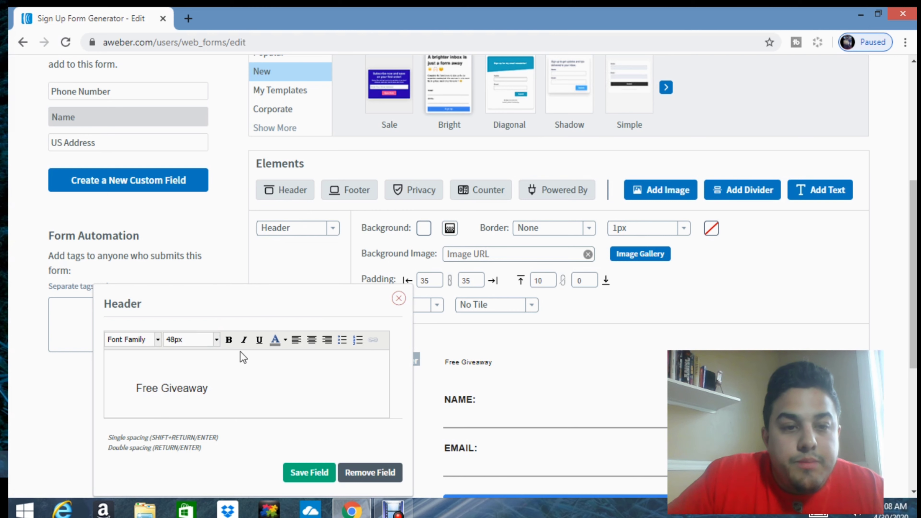
left_click(306, 473)
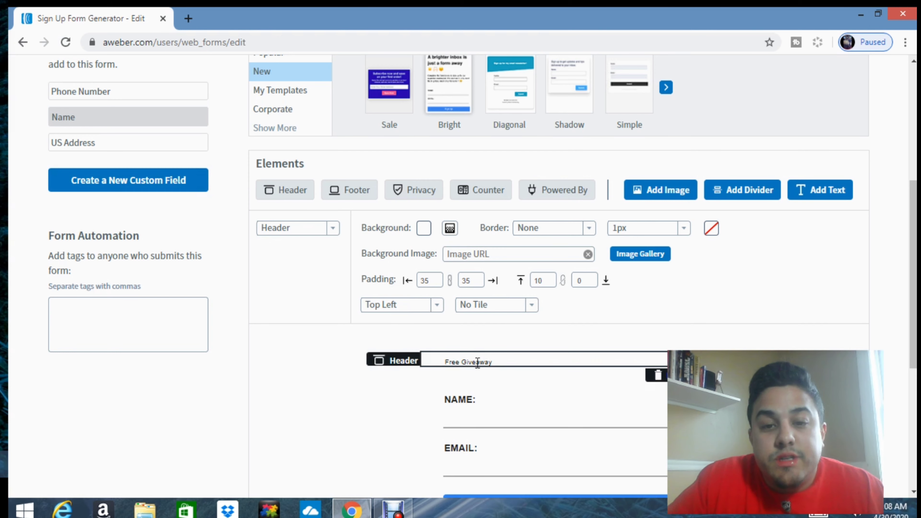
Step: Add a Phone Number field below the email field and delete it from the form again
scroll(478, 363, "down", 5)
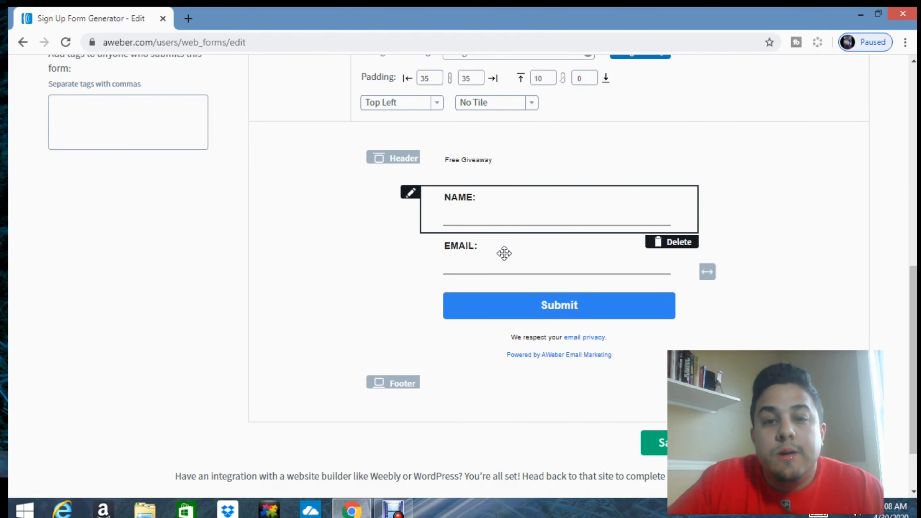
scroll(506, 222, "down", 1)
scroll(506, 225, "up", 10)
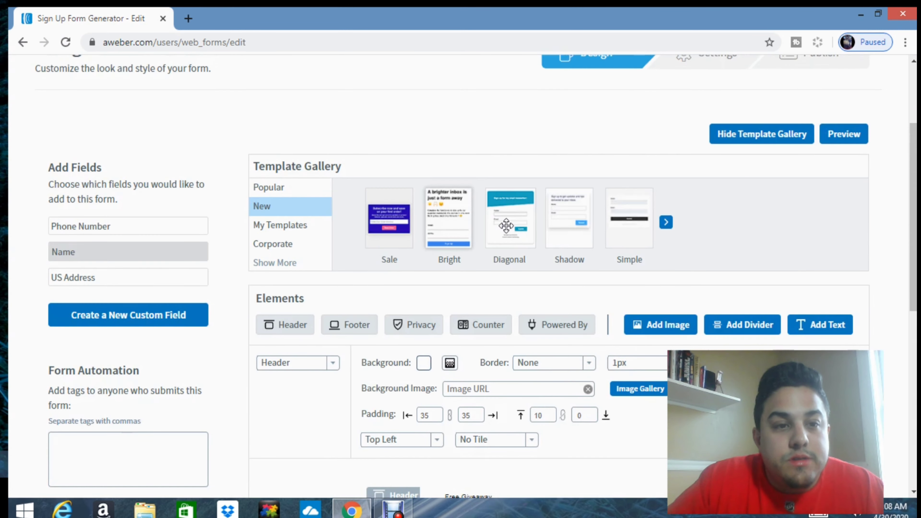
scroll(504, 222, "down", 3)
left_click(76, 91)
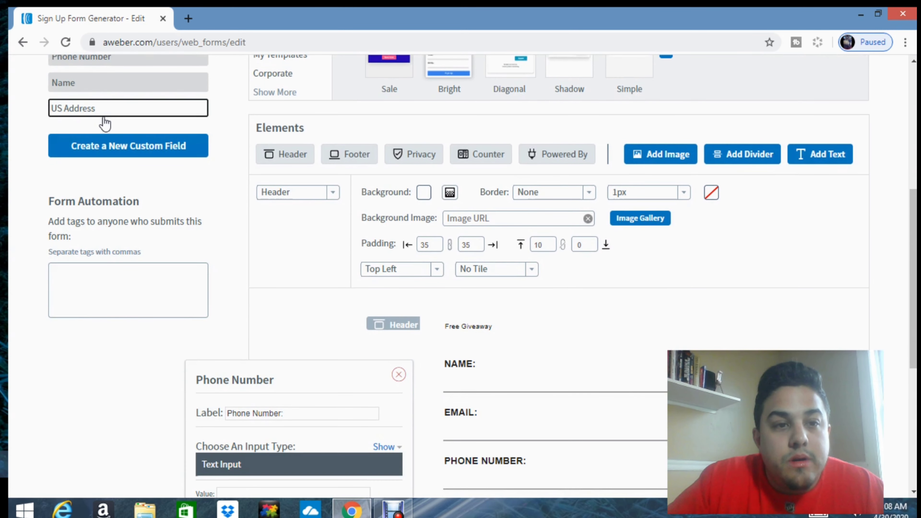
scroll(467, 430, "down", 2)
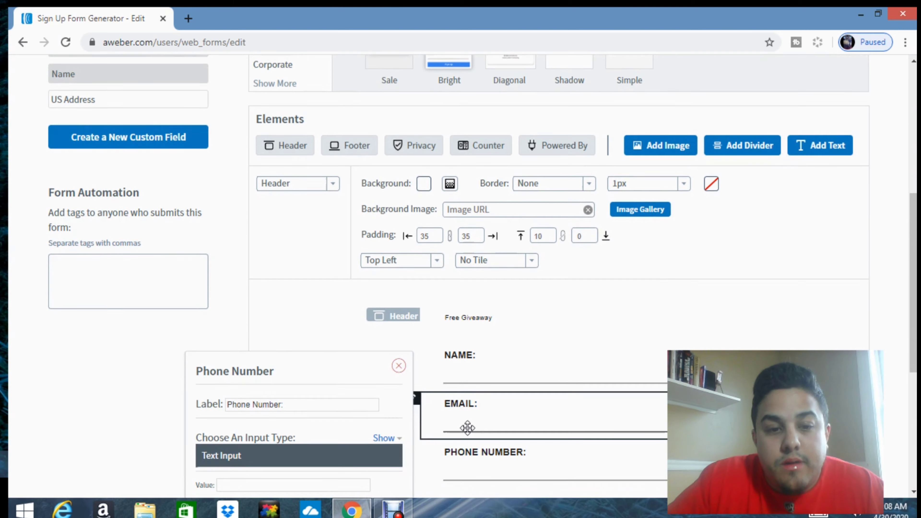
left_click(659, 439)
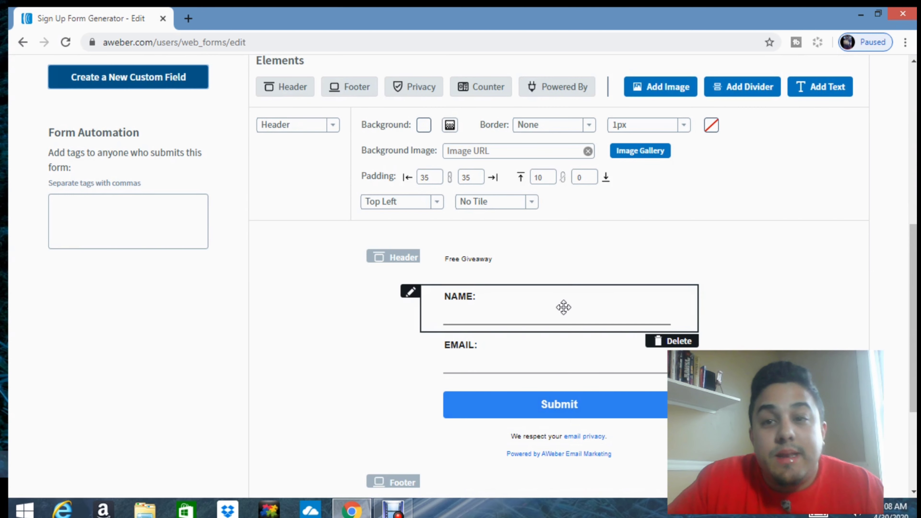
Step: Add the tag "Free_Template" to the form's automation tags
scroll(564, 316, "down", 4)
scroll(611, 170, "up", 5)
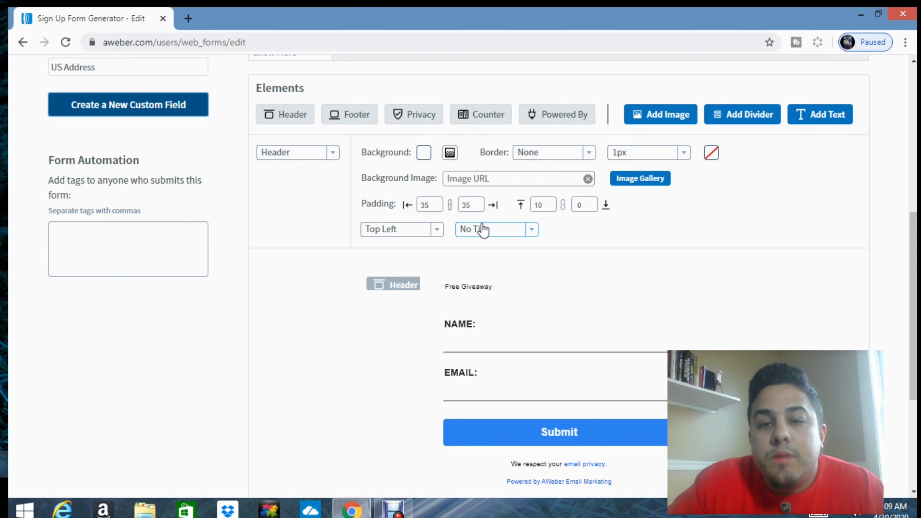
scroll(479, 228, "down", 2)
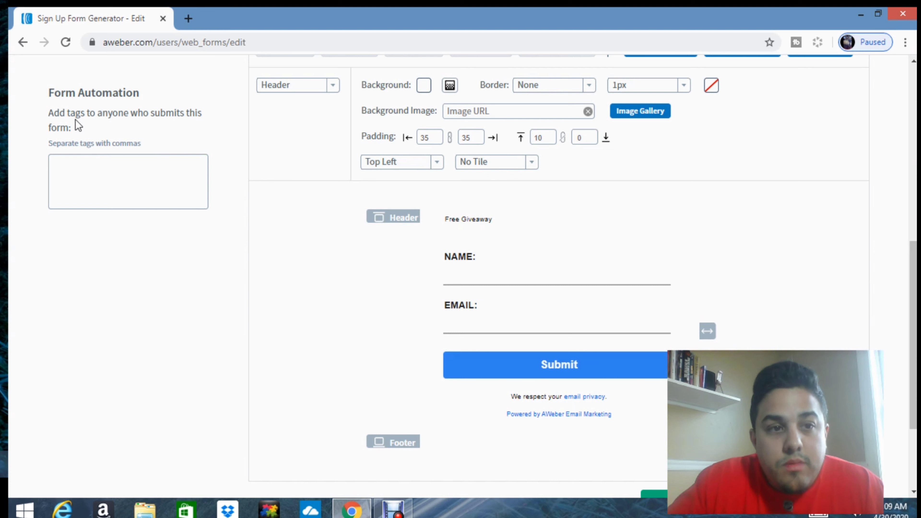
left_click_drag(140, 94, 56, 98)
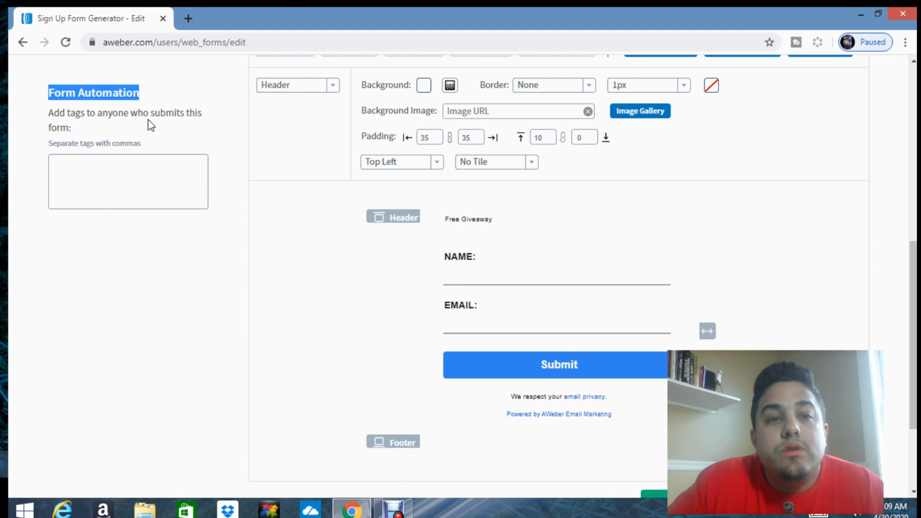
left_click(93, 158)
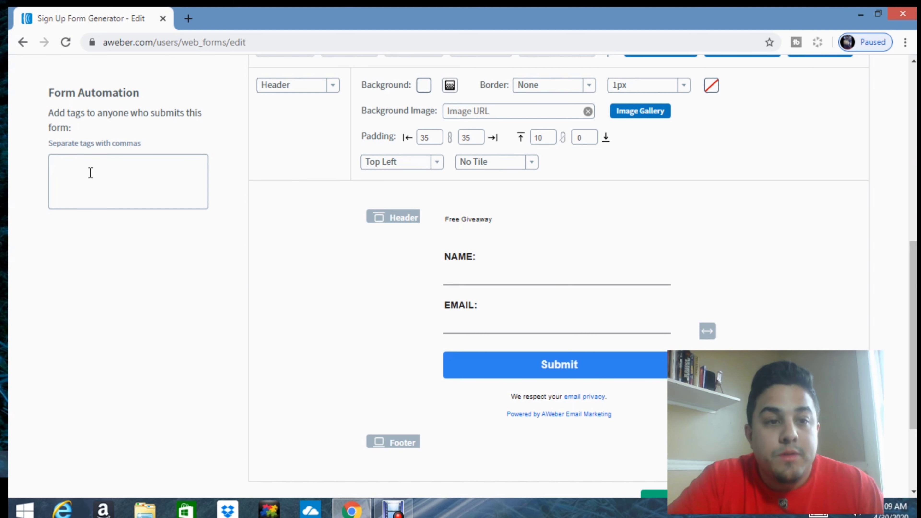
left_click(66, 173)
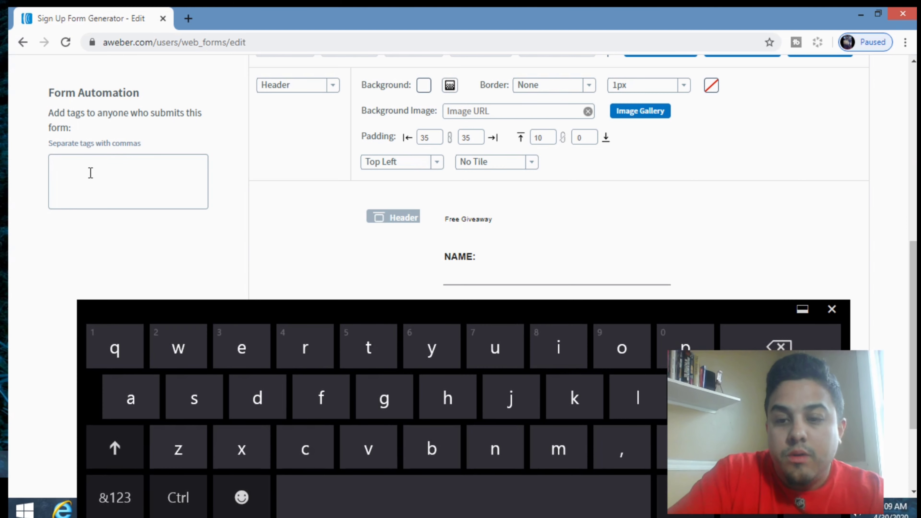
left_click(115, 447)
left_click(115, 497)
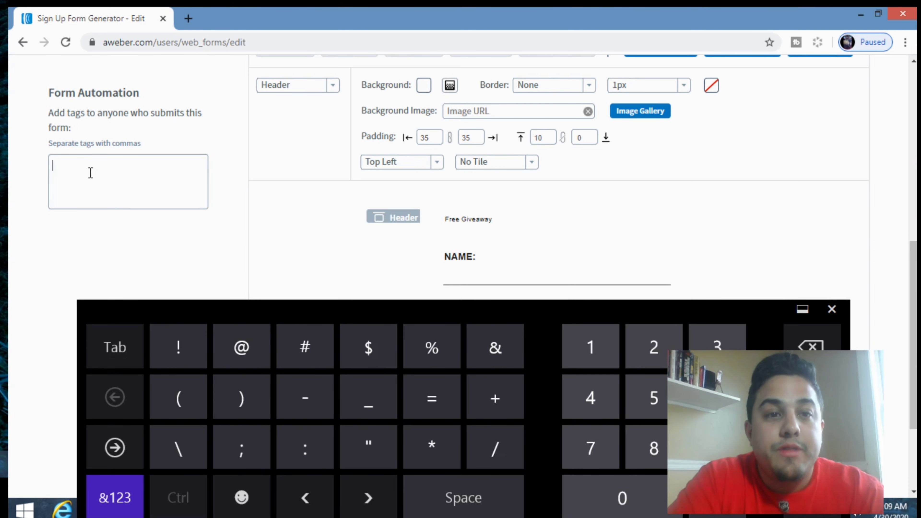
left_click(115, 497)
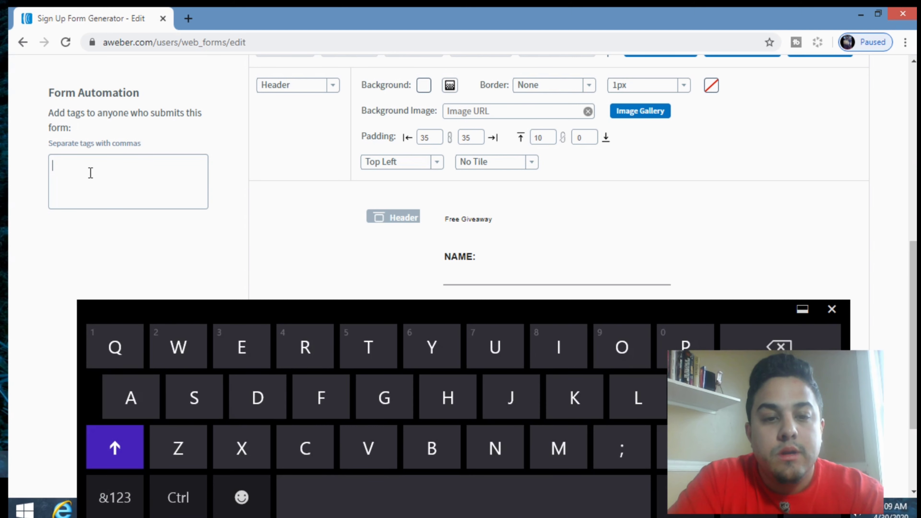
type("Free")
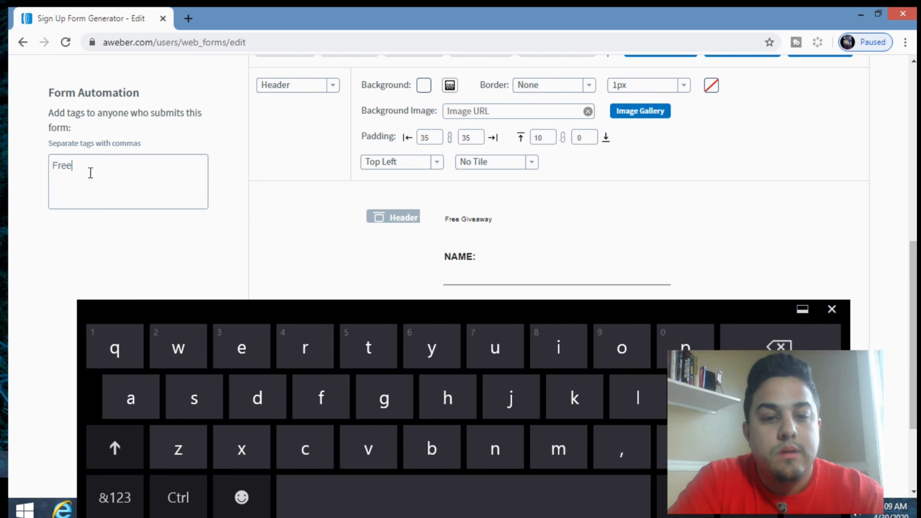
left_click(115, 497)
type("ee_")
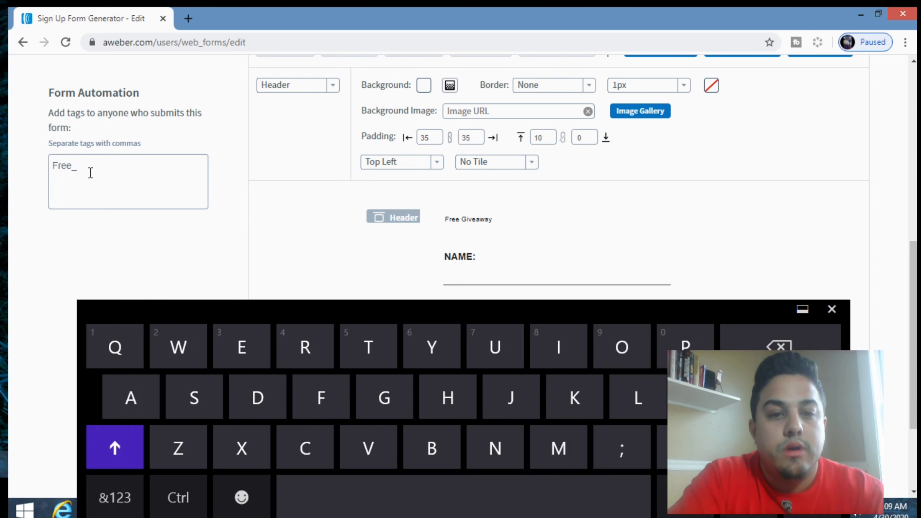
type("Temp")
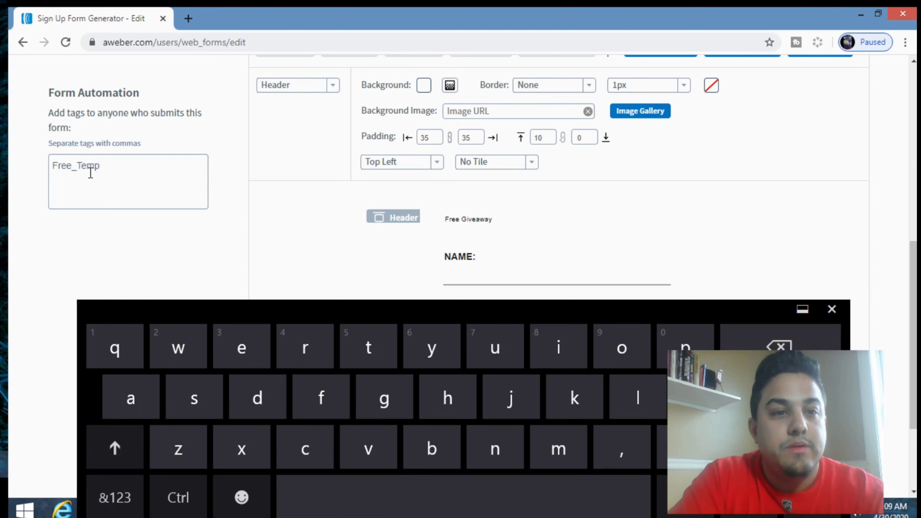
type("late")
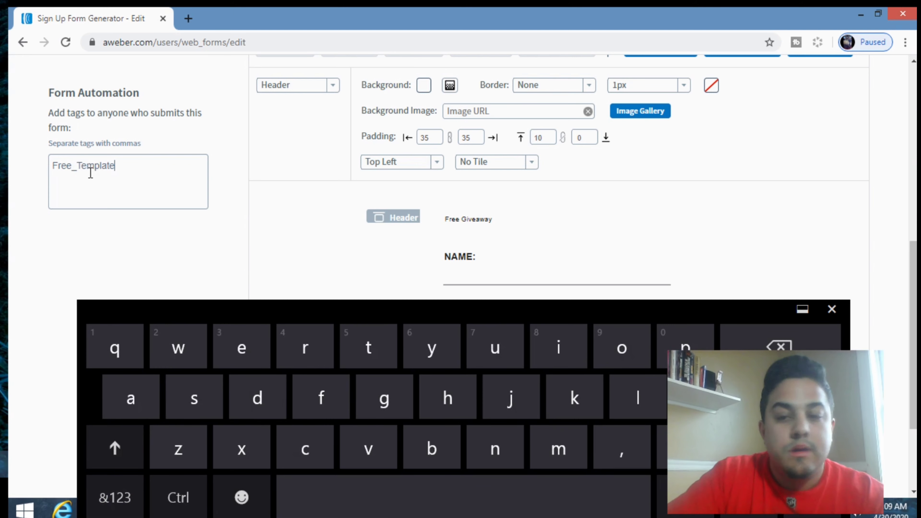
left_click(831, 309)
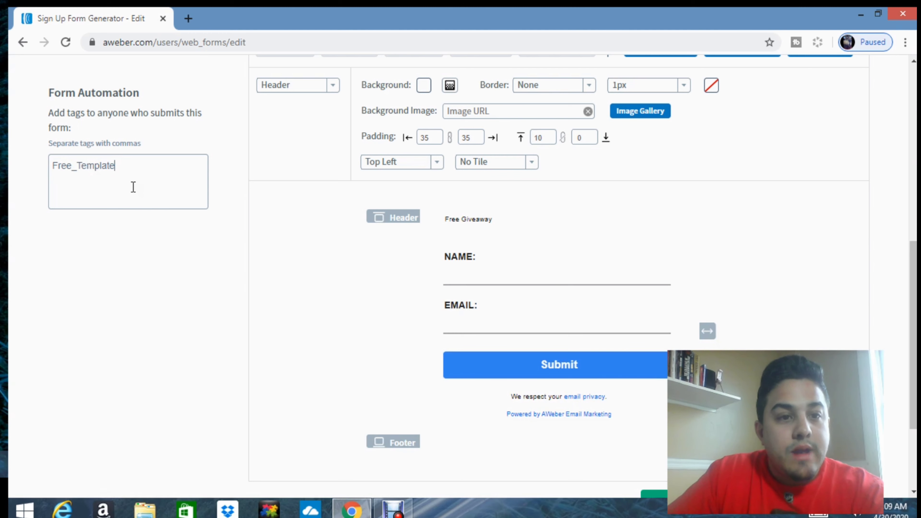
key("Return")
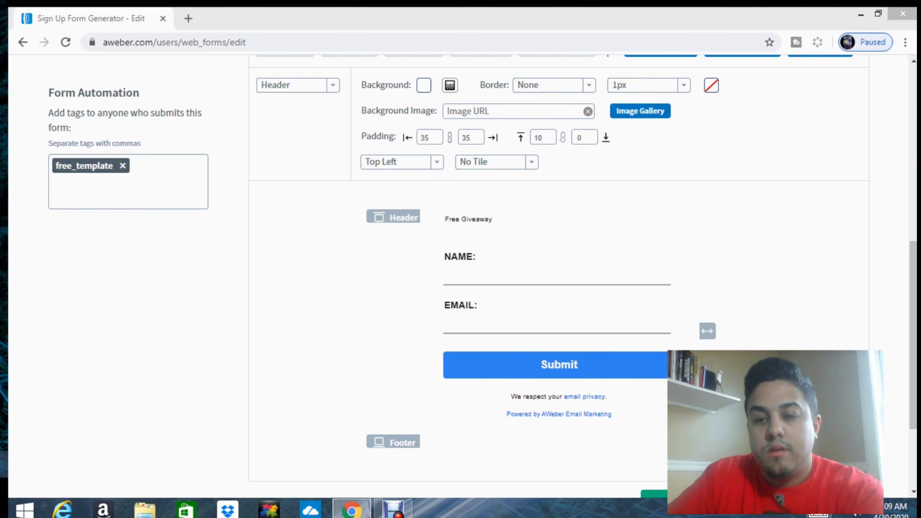
left_click(53, 183)
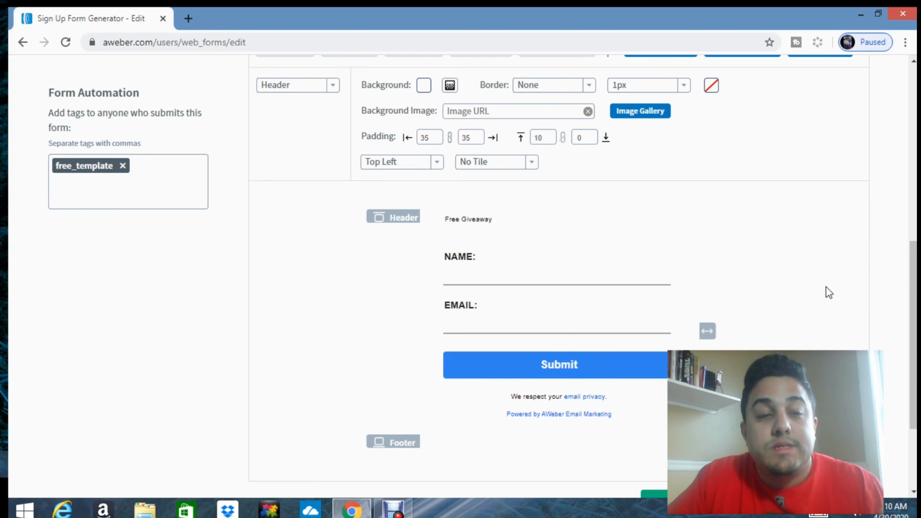
Step: Save the form design and continue to the form's Settings stage
scroll(831, 292, "down", 2)
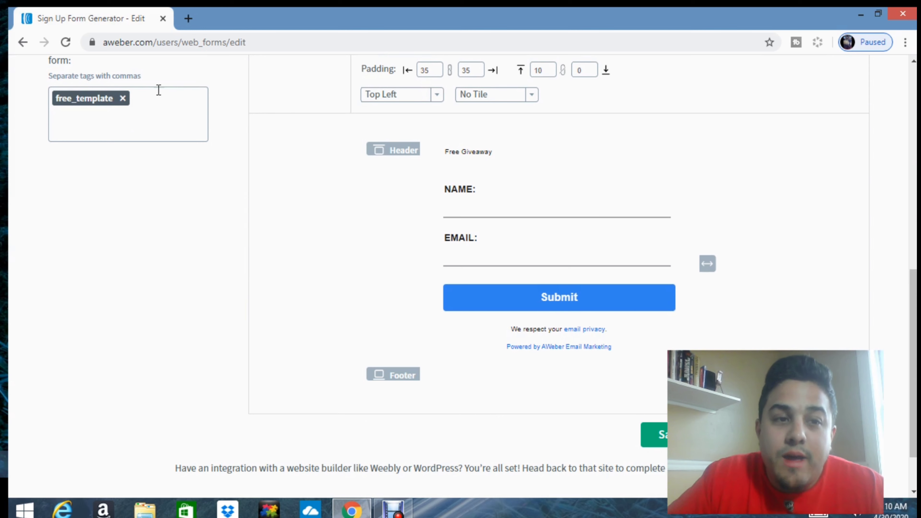
left_click(115, 125)
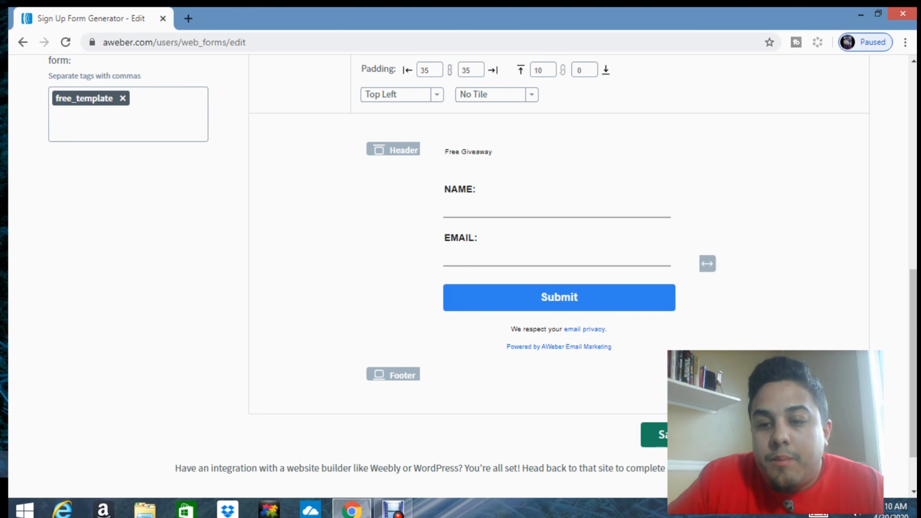
left_click(655, 435)
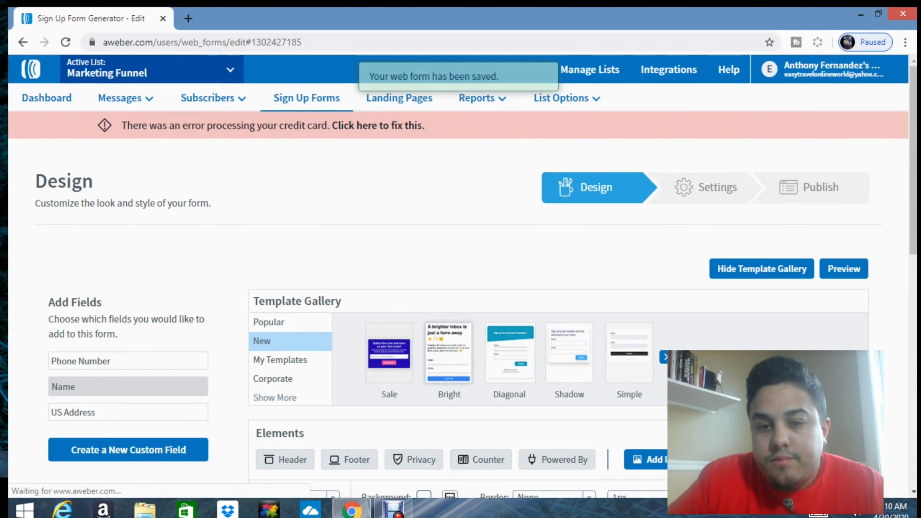
scroll(461, 276, "down", 8)
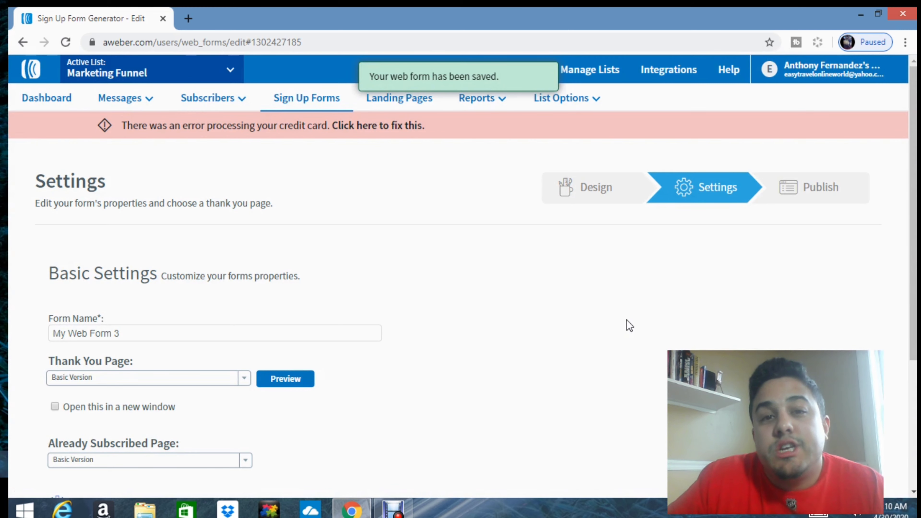
Step: Preview the Basic Version thank you page and return to the form settings
scroll(613, 326, "down", 3)
scroll(613, 326, "down", 1)
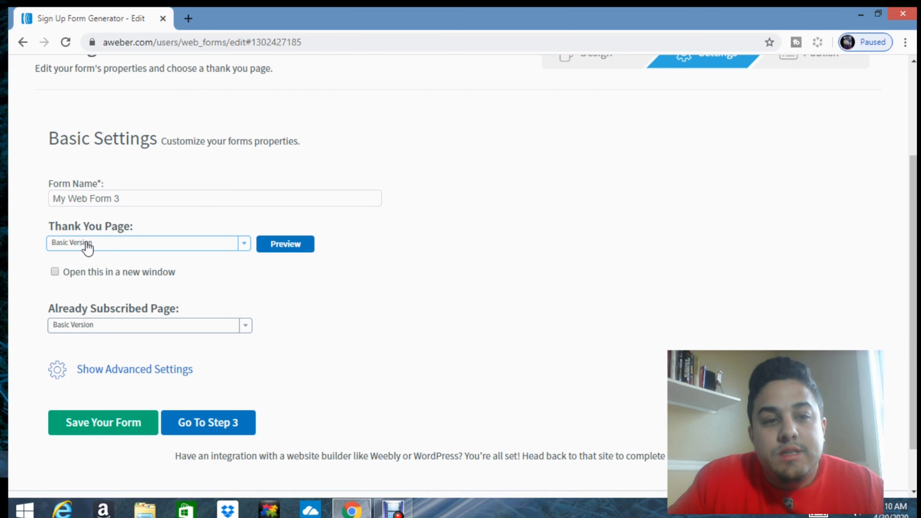
left_click(285, 244)
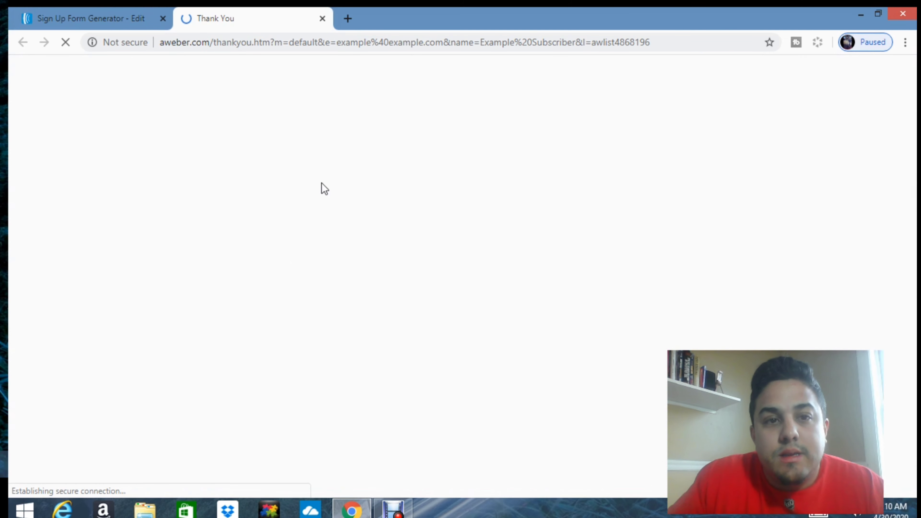
left_click(130, 18)
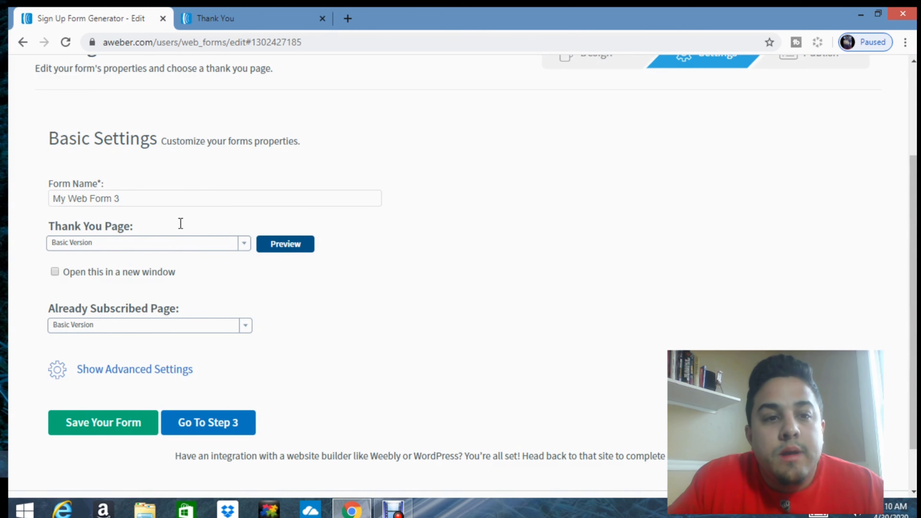
Step: Examine the available options for the Thank You Page and the Already Subscribed Page
left_click(206, 242)
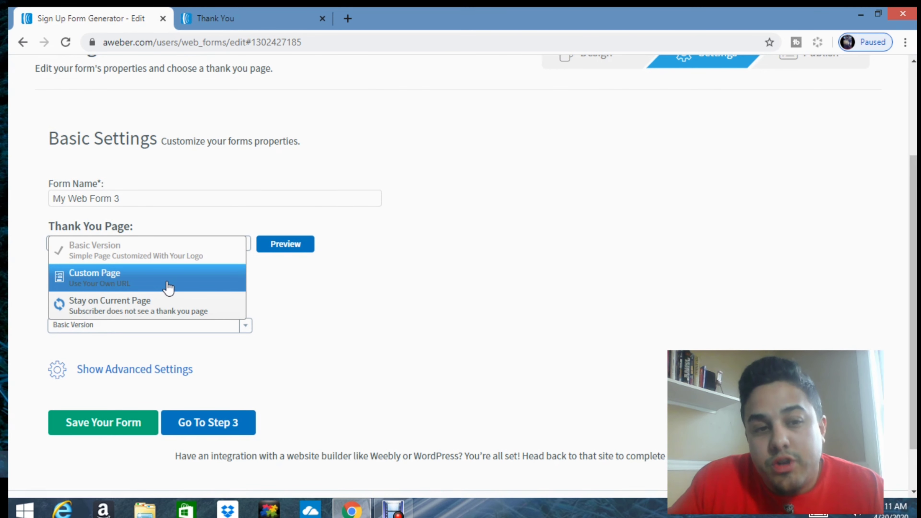
left_click(285, 279)
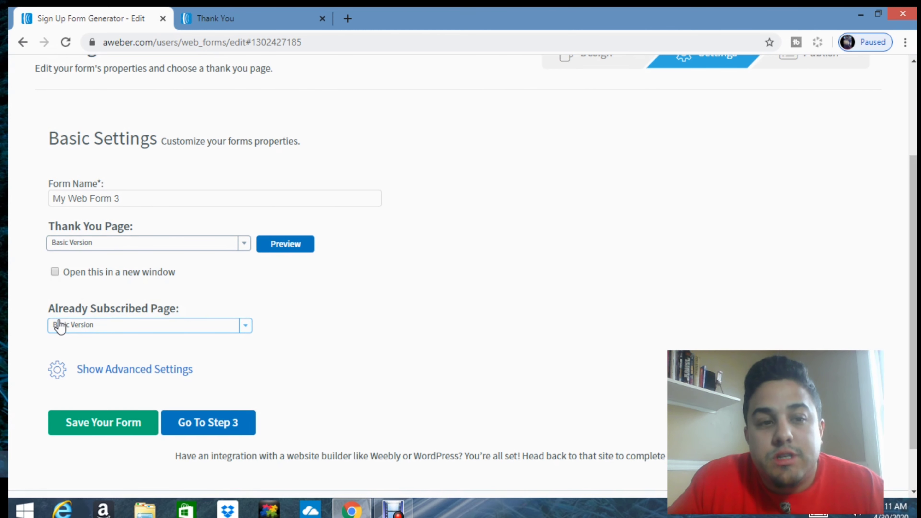
left_click(100, 326)
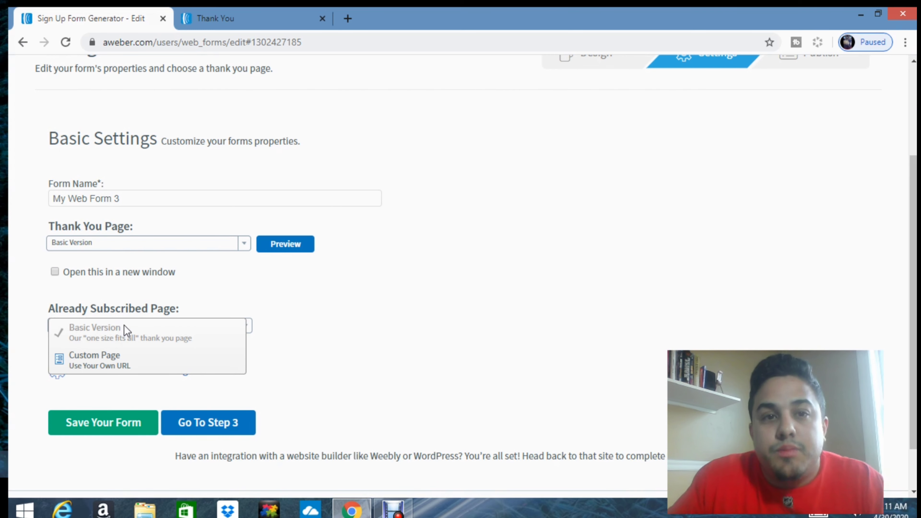
left_click(311, 343)
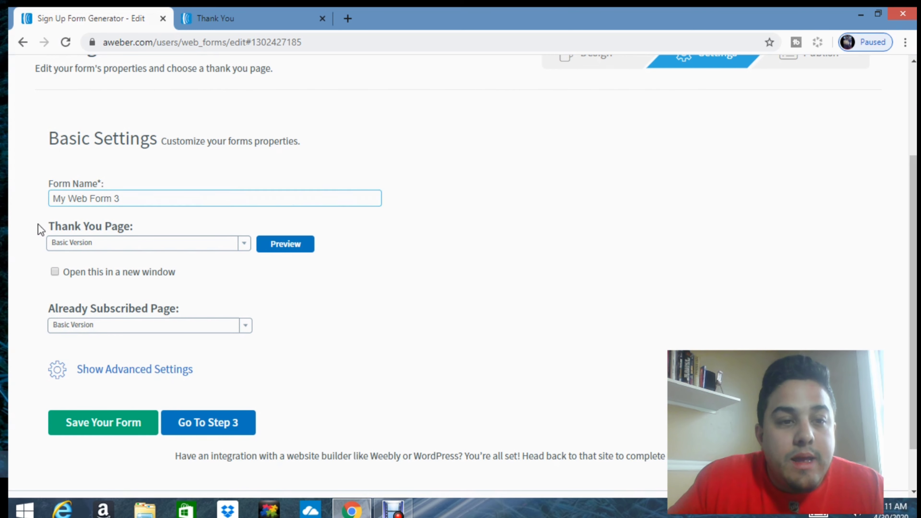
Step: Rename the form as "Free Template" and save the form
left_click_drag(121, 199, 47, 199)
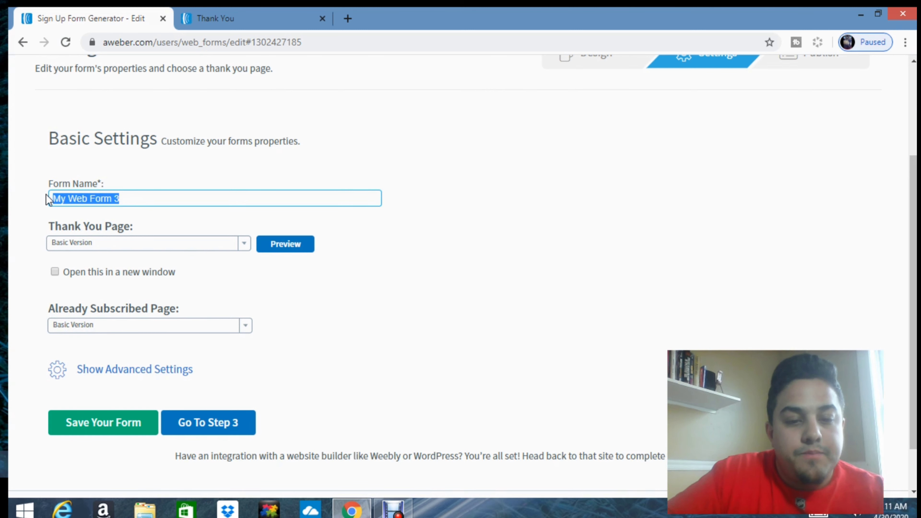
left_click(115, 447)
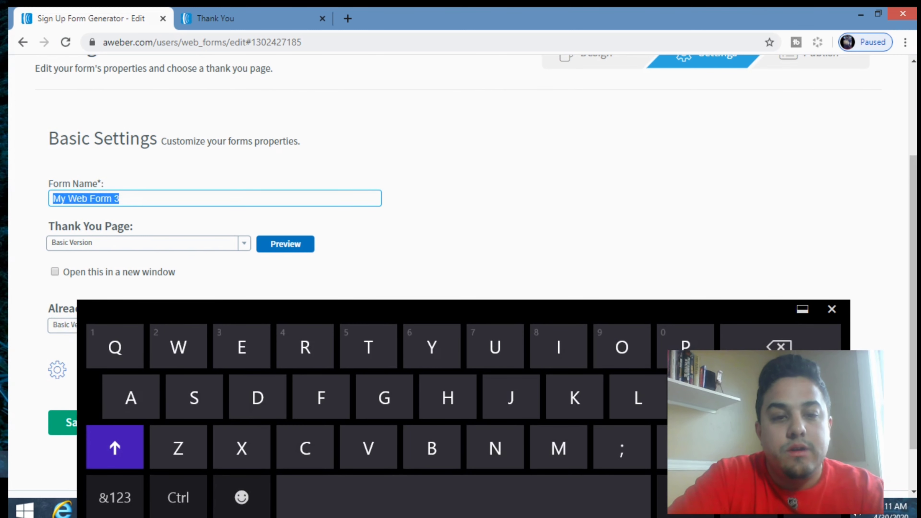
type("Fre")
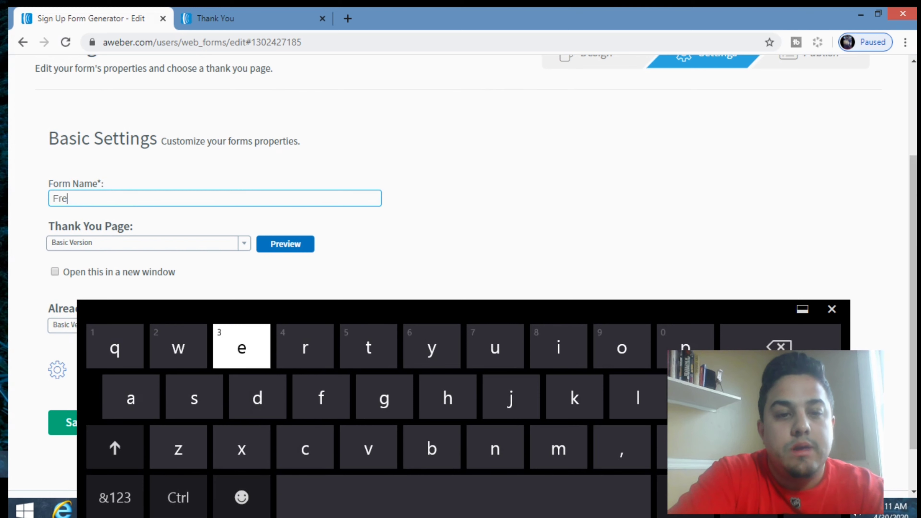
type("e Templ")
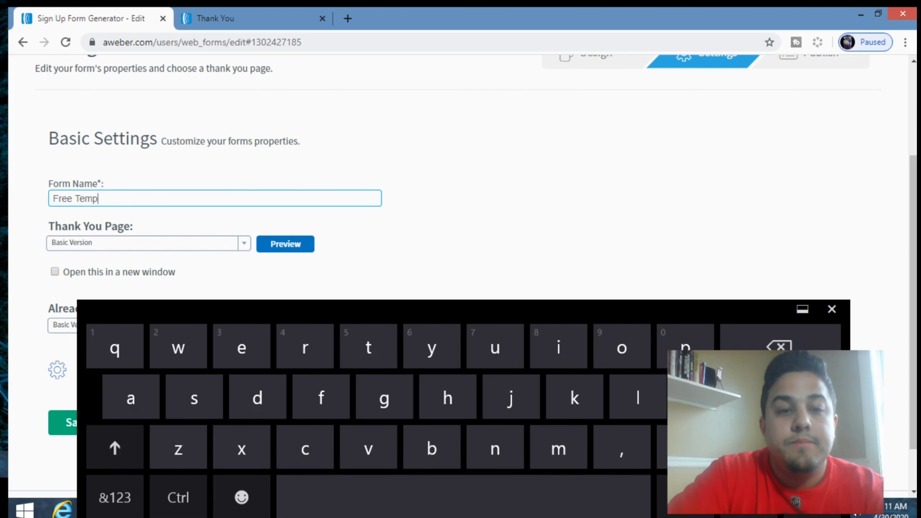
type("ate")
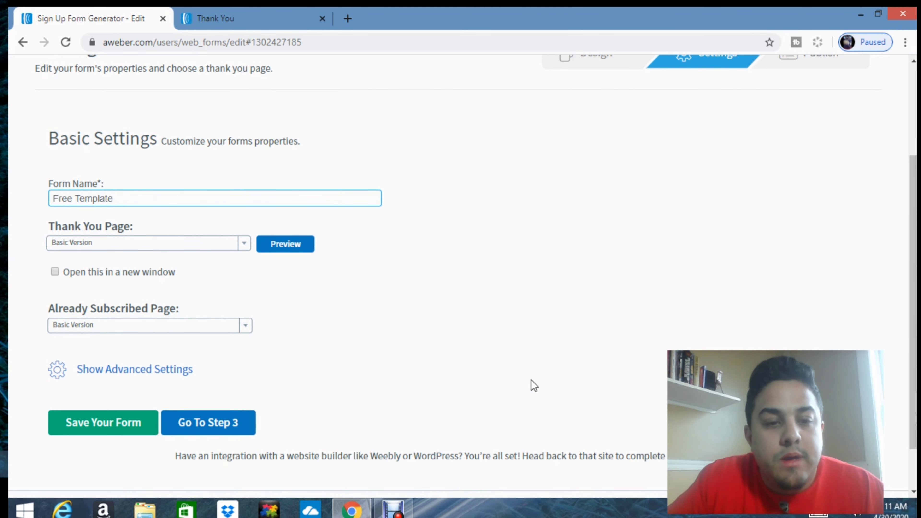
left_click(120, 428)
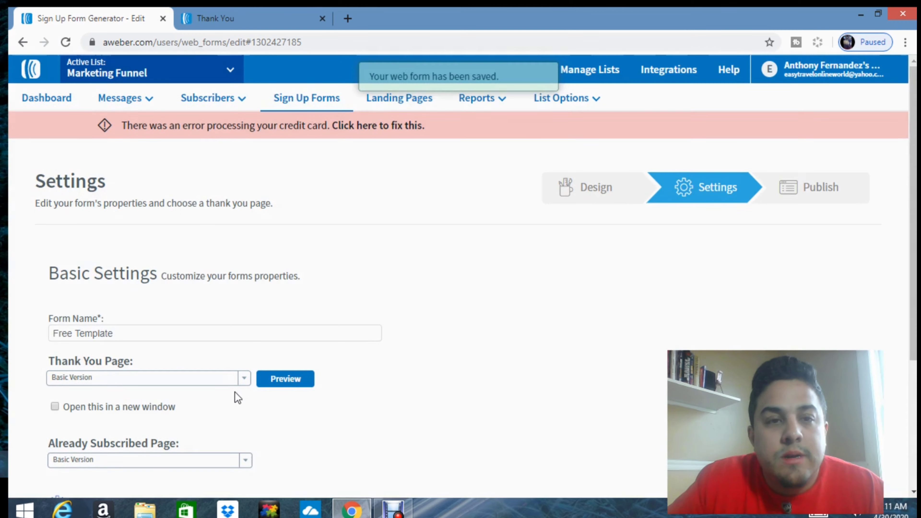
Step: Continue to the Publish stage, choose to use the form as a landing page, and select its full link
scroll(238, 388, "down", 1)
scroll(240, 392, "down", 2)
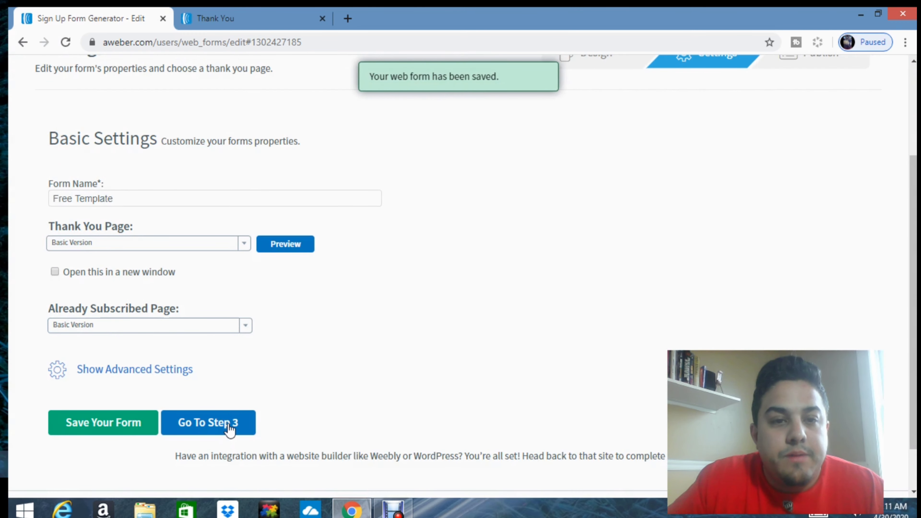
left_click(229, 429)
scroll(380, 269, "down", 3)
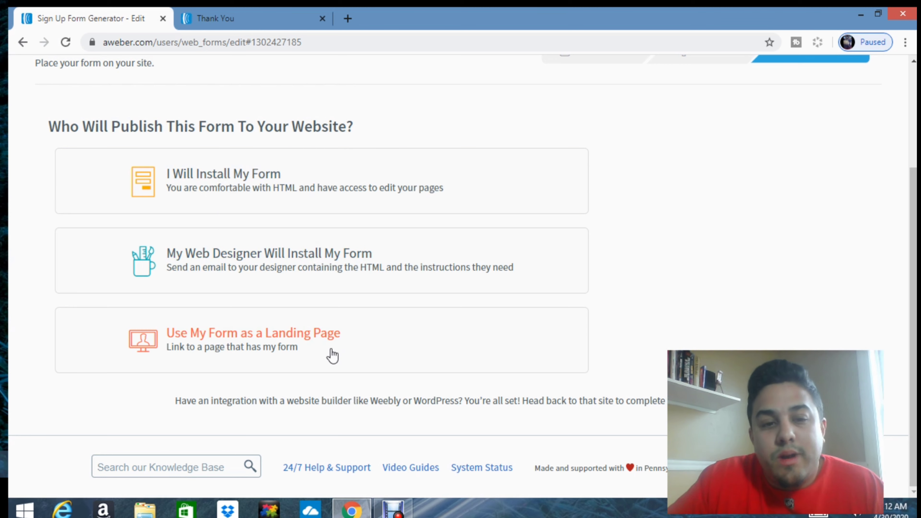
left_click(307, 339)
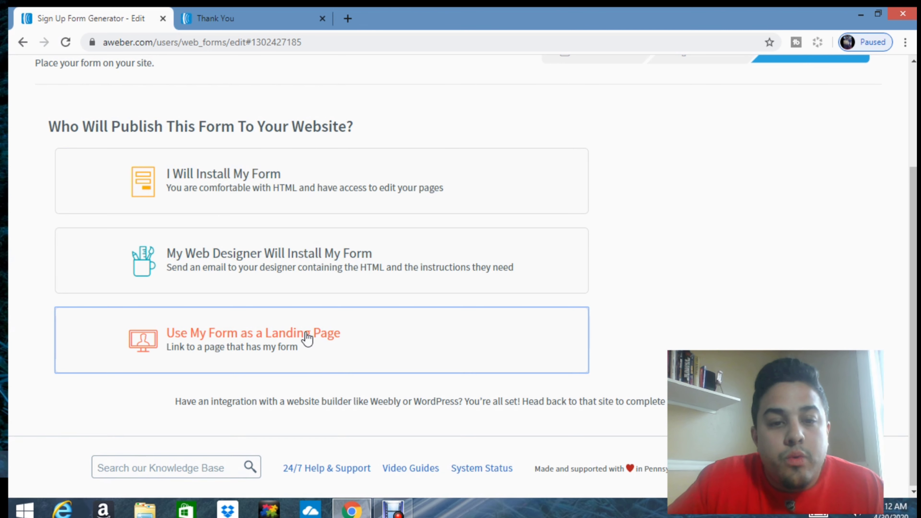
left_click_drag(366, 430, 153, 422)
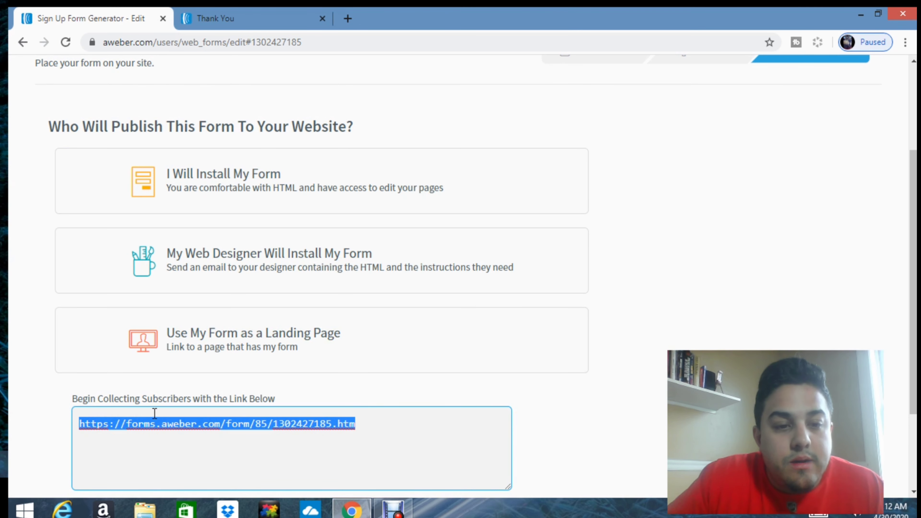
Step: Copy the form's landing page link and open it in a new browser tab to check the published form
right_click(154, 422)
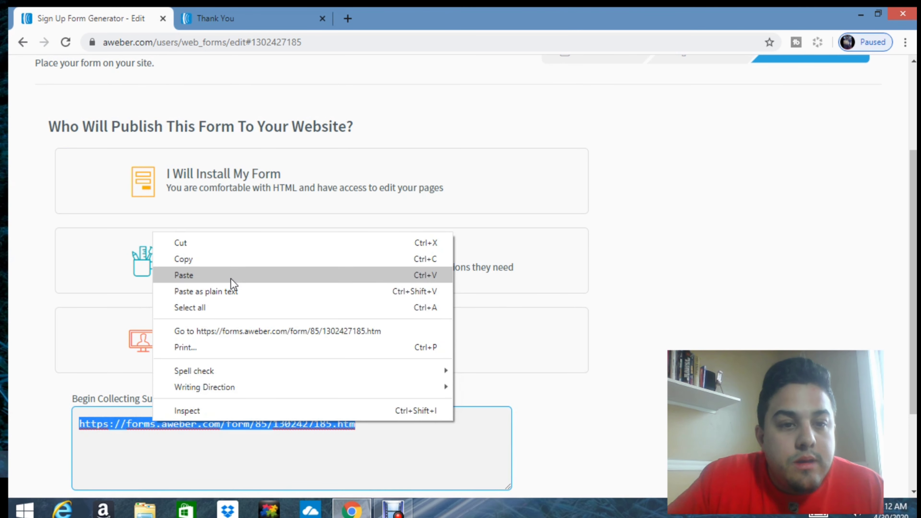
left_click(232, 258)
left_click(352, 21)
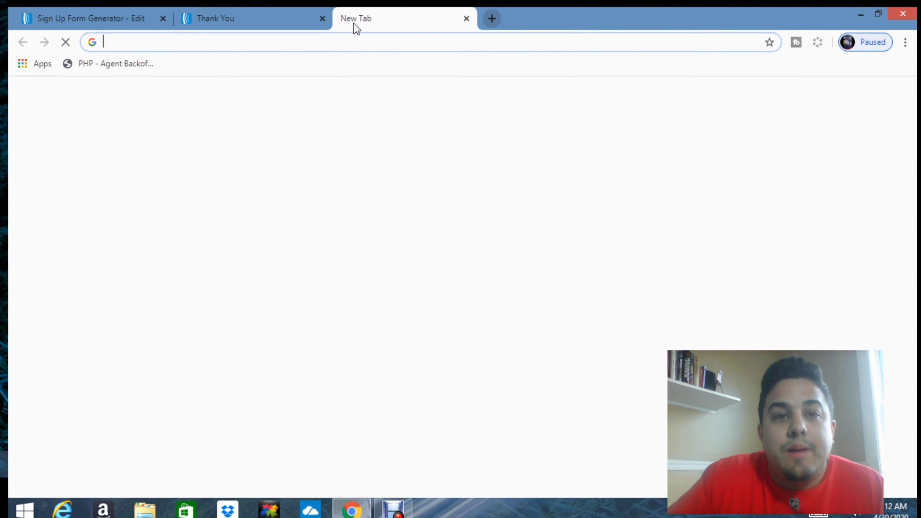
right_click(185, 43)
left_click(227, 110)
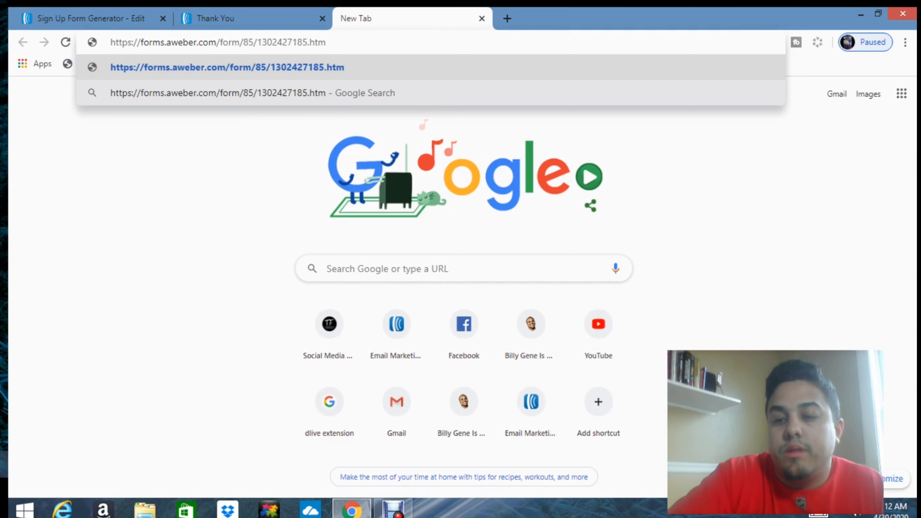
key("Return")
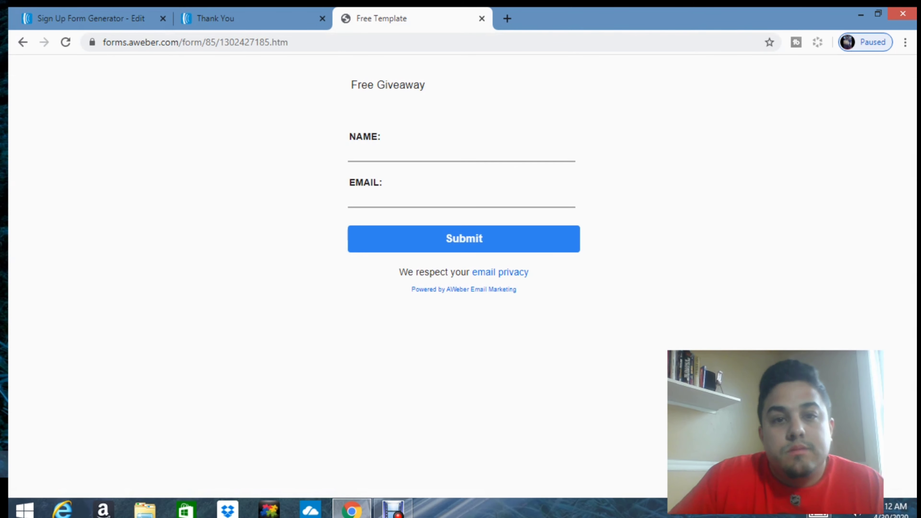
left_click(452, 150)
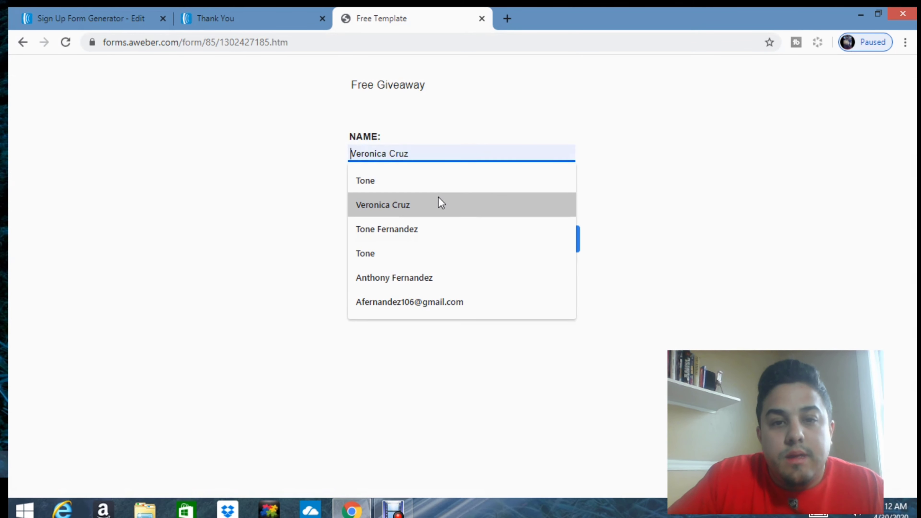
left_click(269, 158)
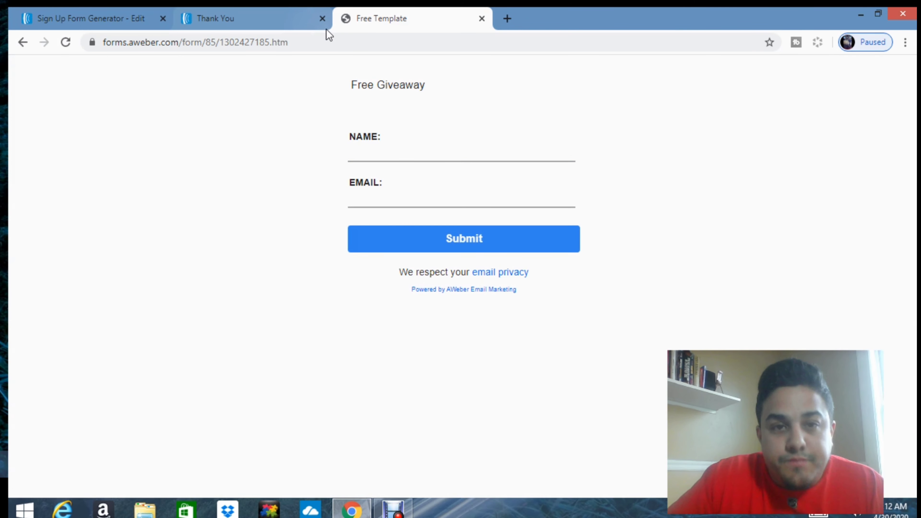
Step: Return to the sign up form editor and open the Campaigns page of the Marketing Funnel list
left_click(192, 18)
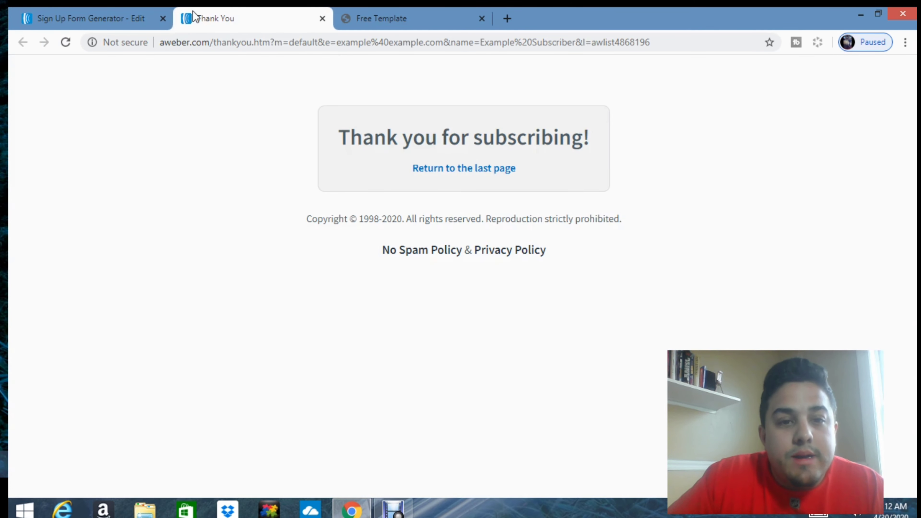
left_click(107, 19)
scroll(304, 200, "up", 3)
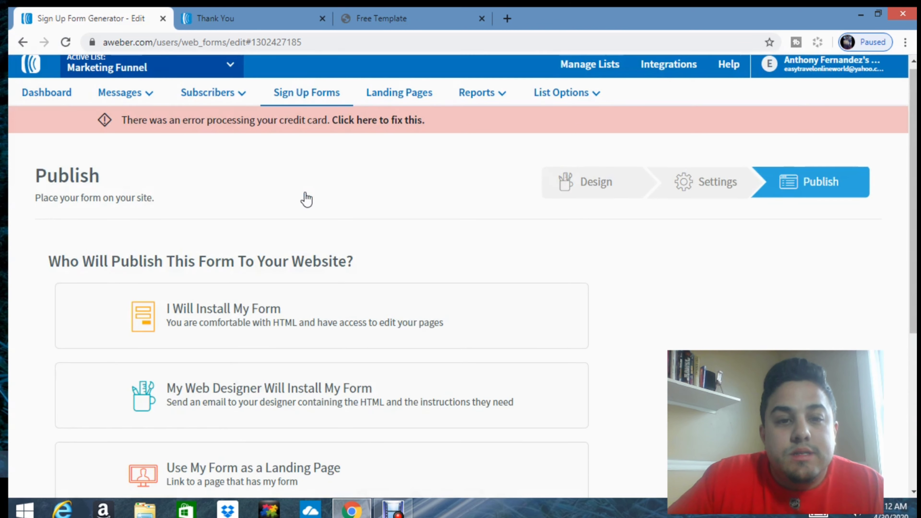
scroll(305, 199, "up", 1)
mouse_move(140, 95)
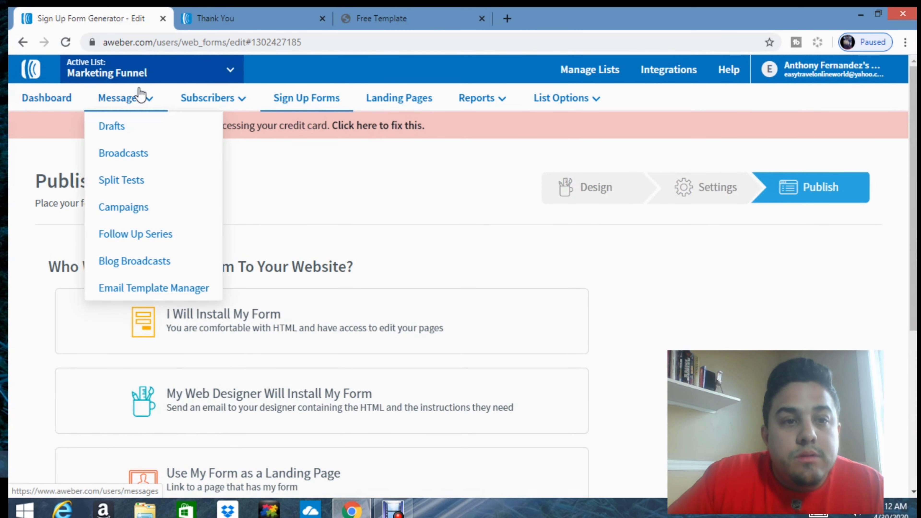
left_click(124, 212)
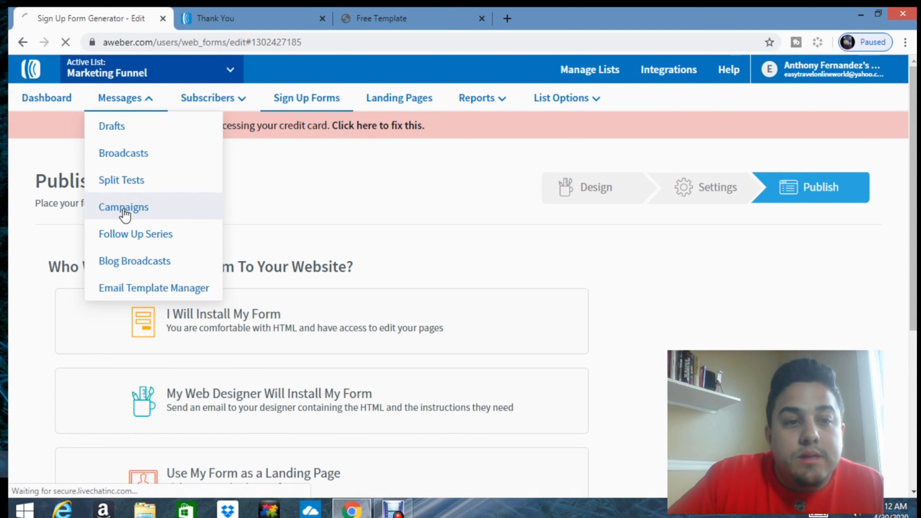
mouse_move(137, 96)
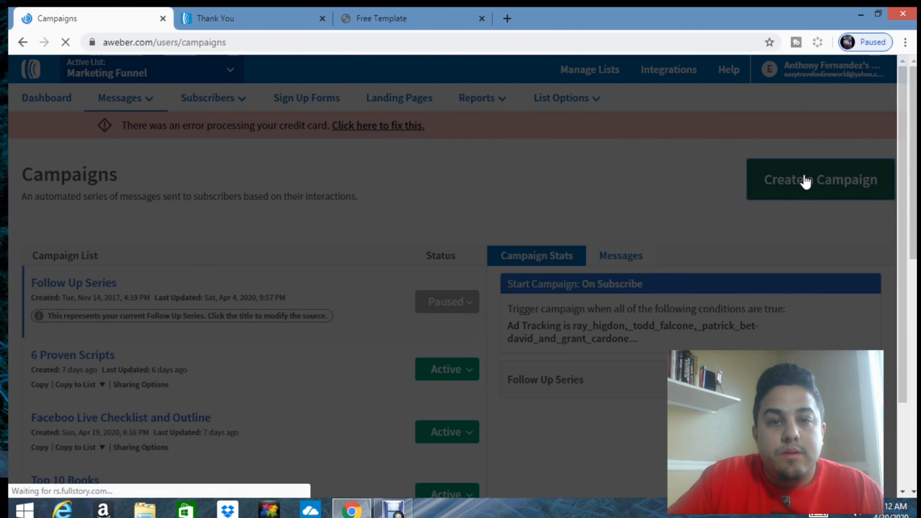
Step: Create a campaign from the Lead Magnet template, name it "Lead Magnet Template", and dismiss the processing notice
left_click(806, 181)
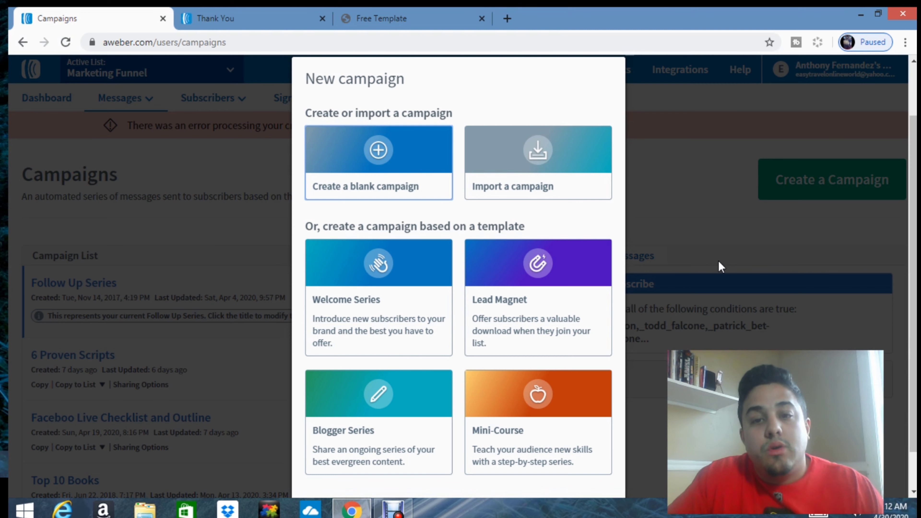
left_click(531, 269)
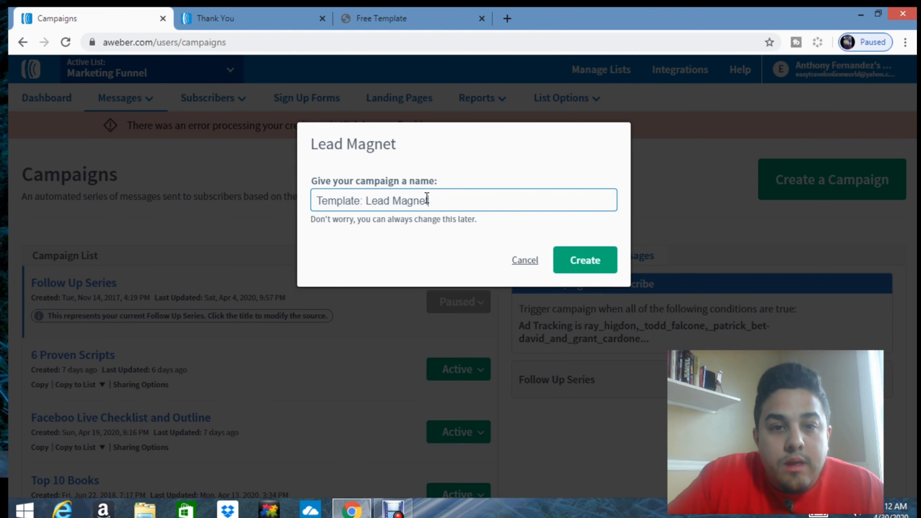
left_click_drag(427, 199, 318, 201)
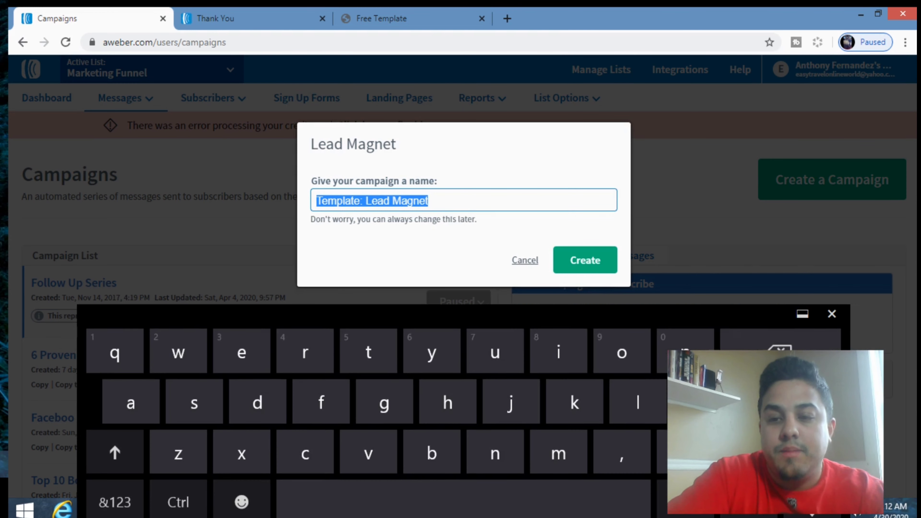
left_click(115, 448)
type("Lea")
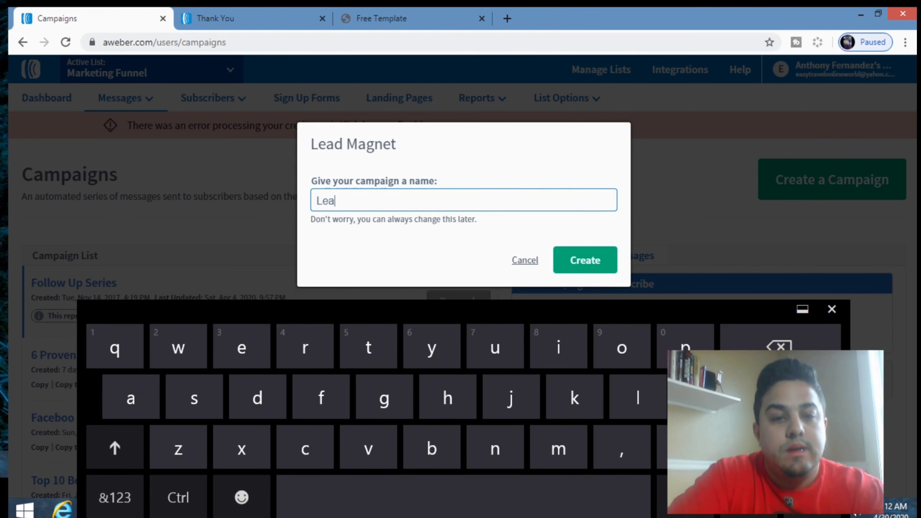
type("d Magne")
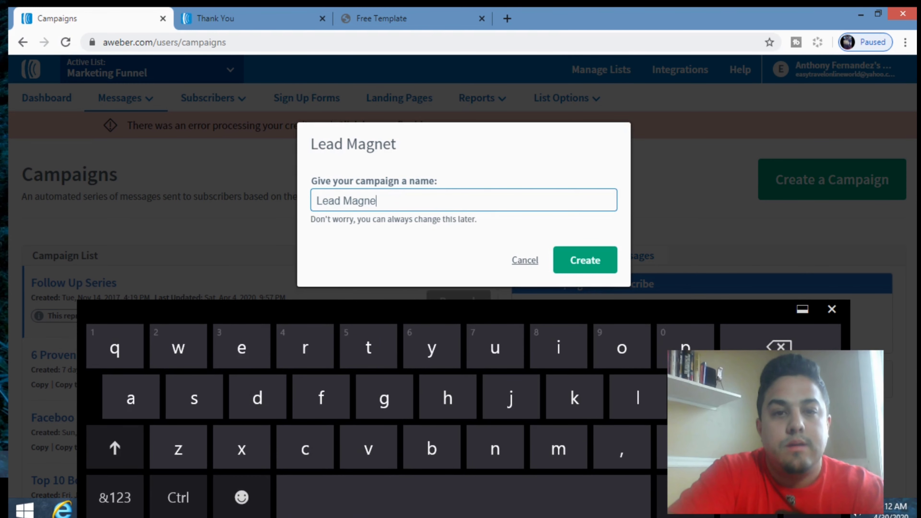
type("t Temp")
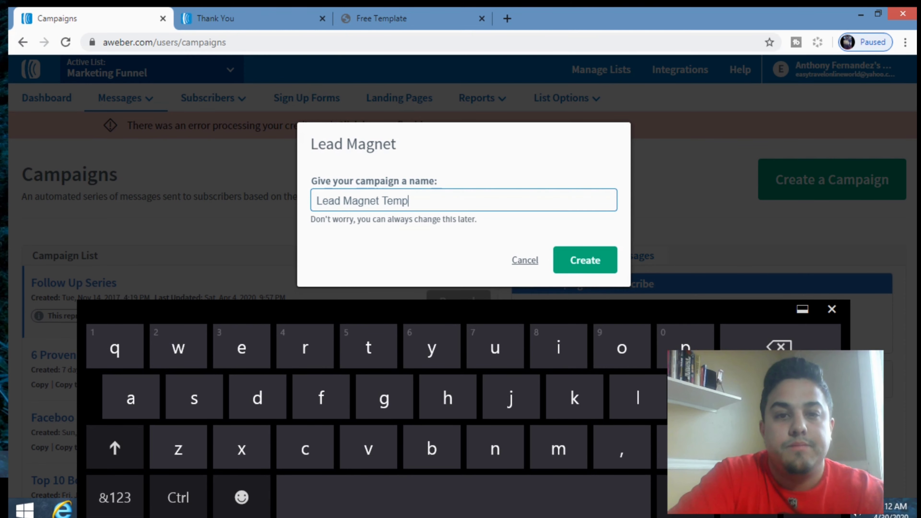
type("late")
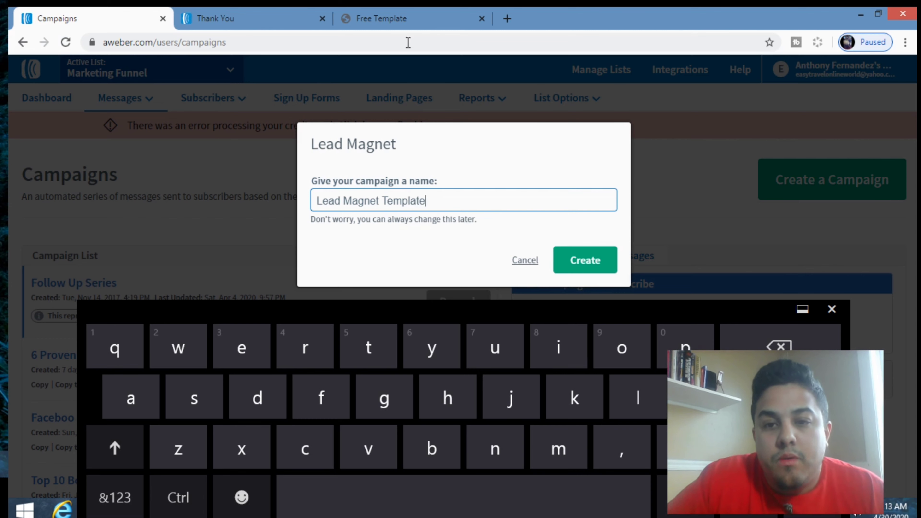
left_click(584, 260)
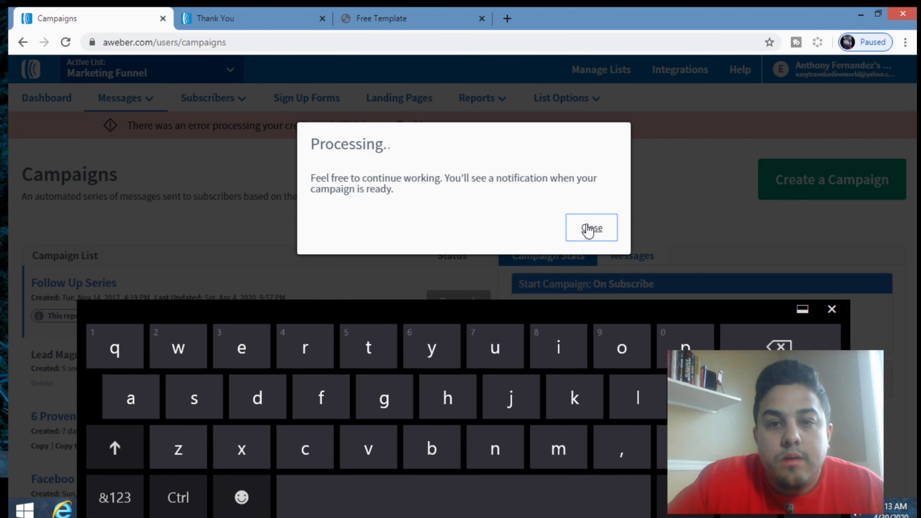
left_click(588, 229)
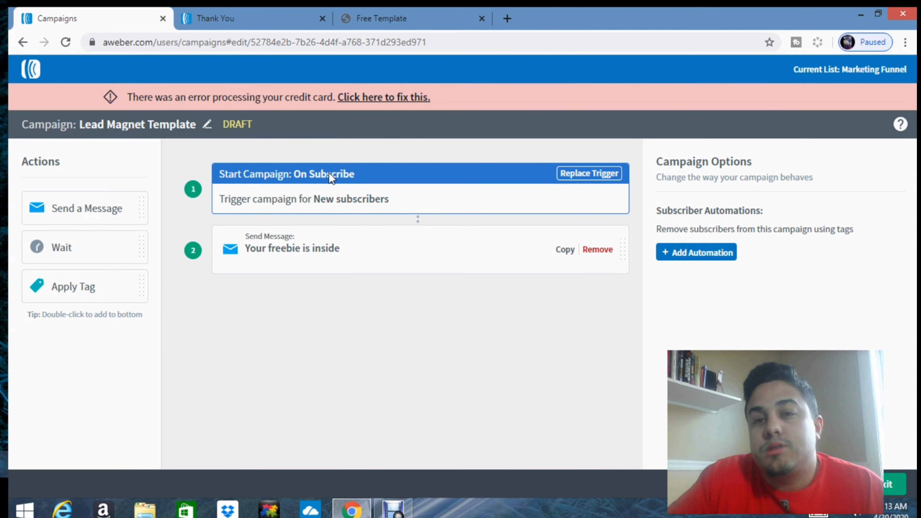
Step: Replace the campaign's start trigger with Tag Applied and set the triggering tag to "free_template"
left_click(596, 180)
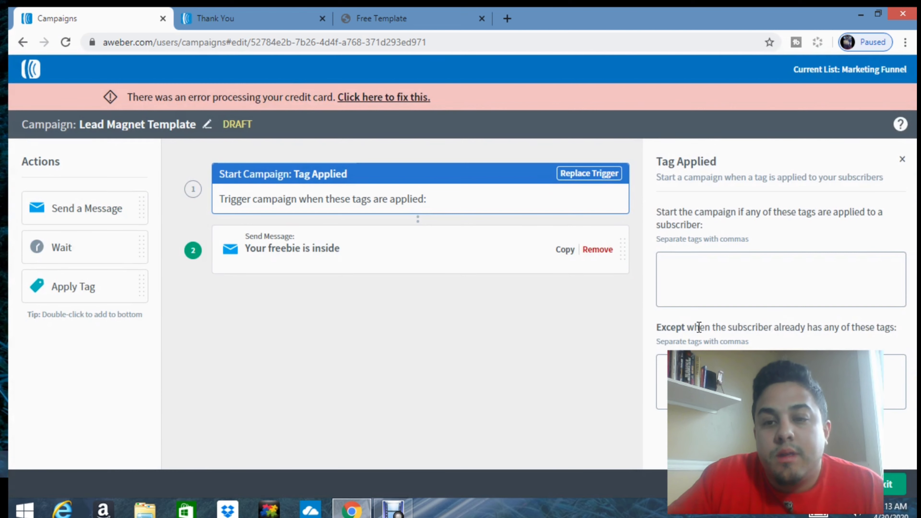
left_click(683, 268)
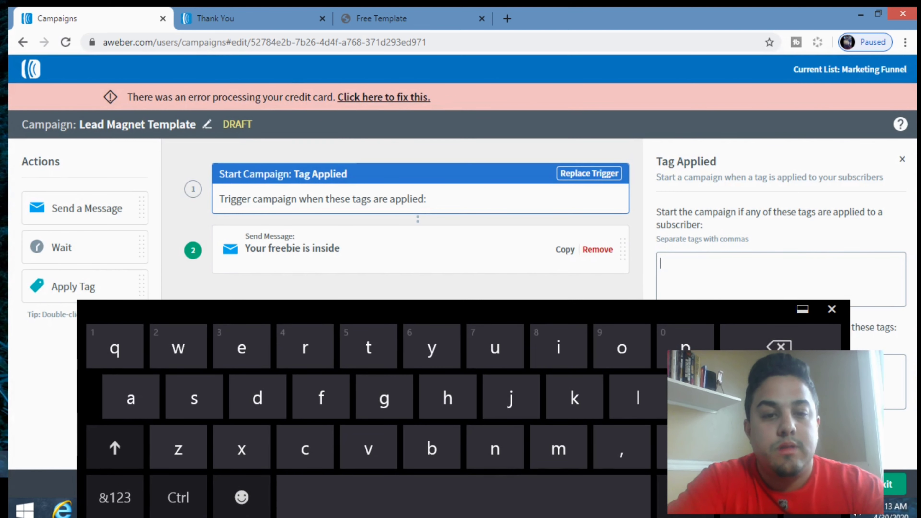
left_click(115, 497)
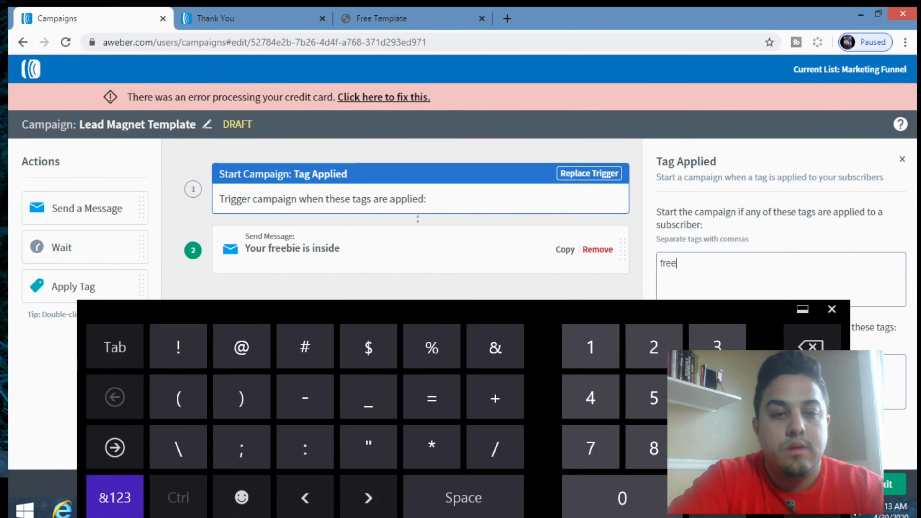
type("free")
left_click(368, 398)
type("template")
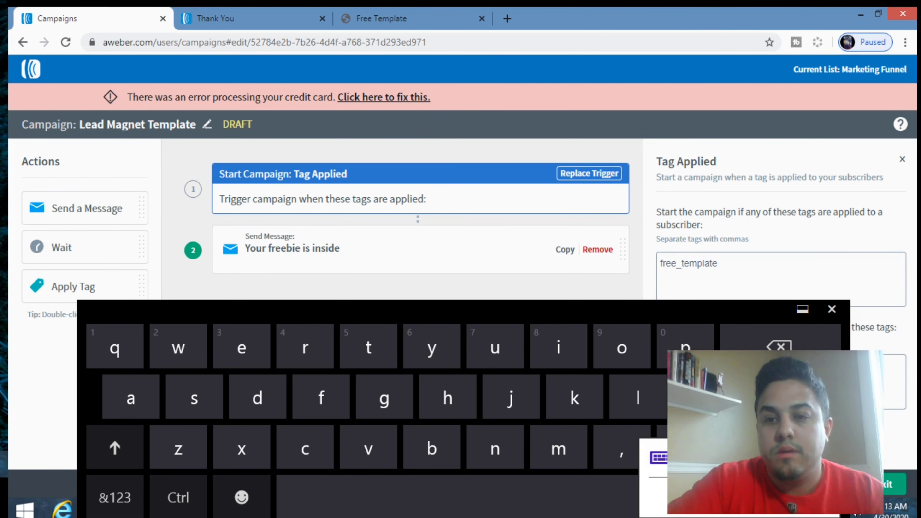
left_click(832, 309)
left_click(718, 263)
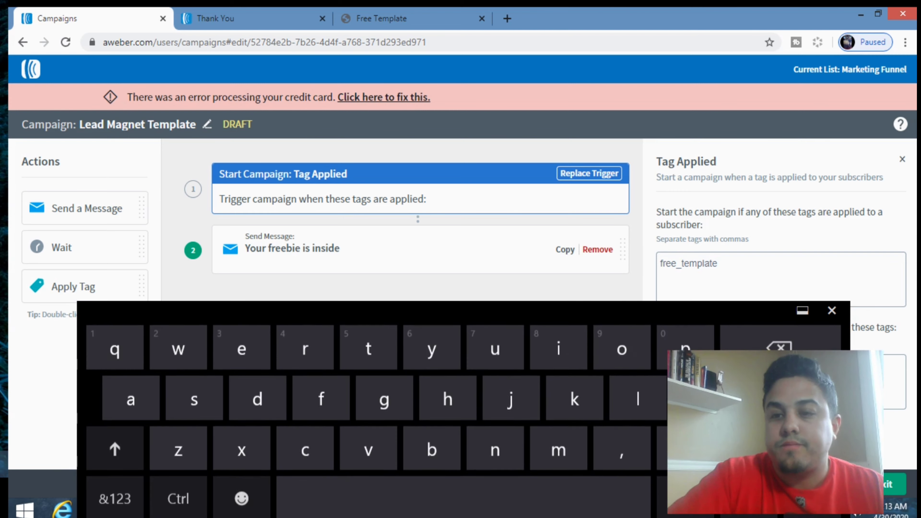
key("Return")
left_click(832, 309)
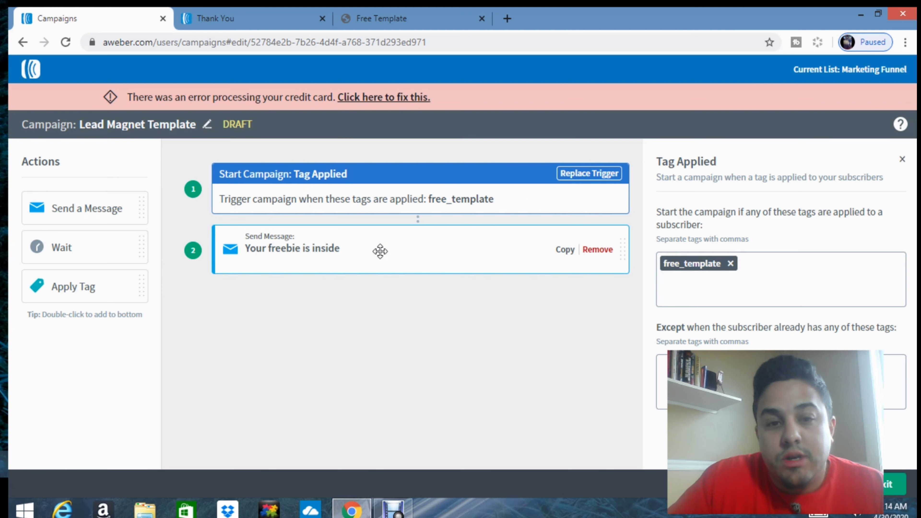
Step: Open the campaign's "Your freebie is inside" message for editing and review its template text
left_click(322, 251)
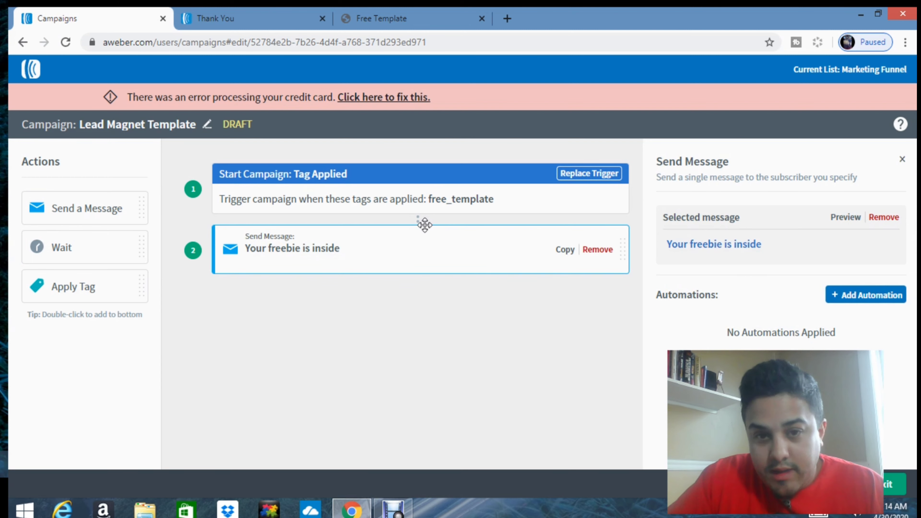
left_click(730, 250)
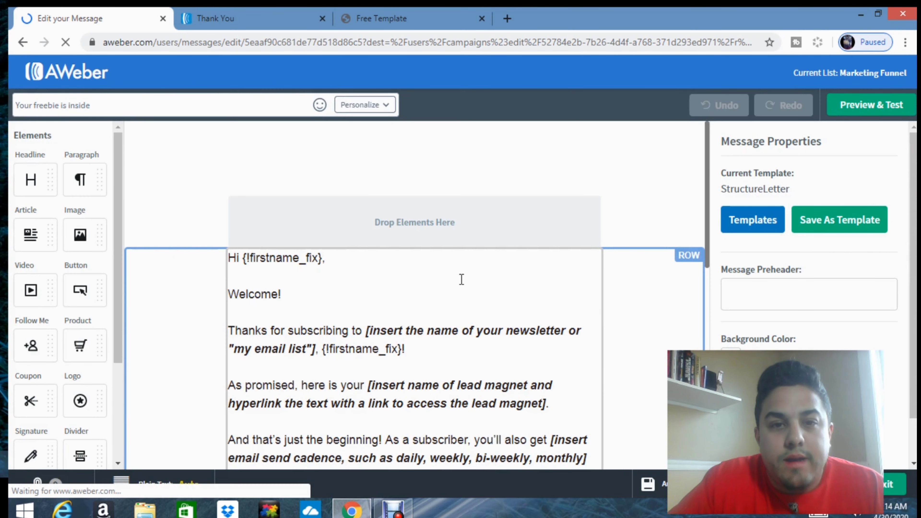
scroll(462, 278, "down", 2)
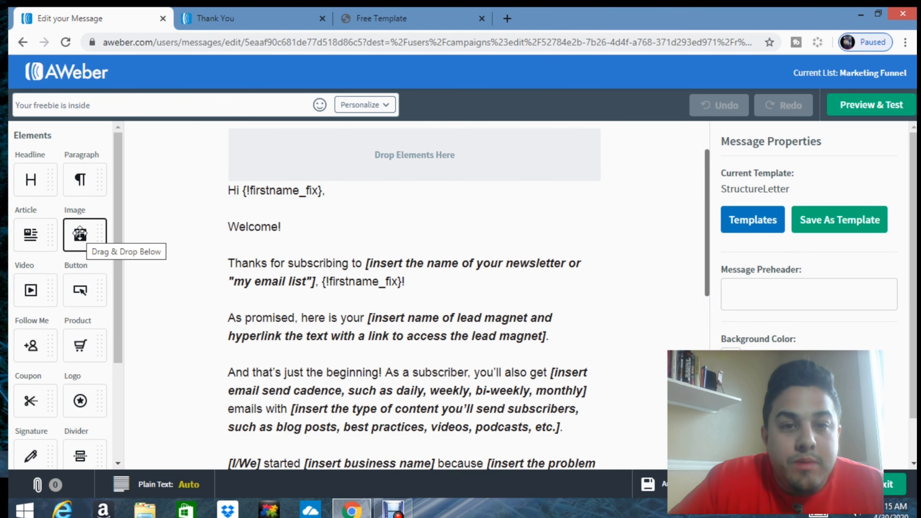
Step: Try an image element in the empty row above the greeting and delete it again
left_click_drag(79, 234, 372, 220)
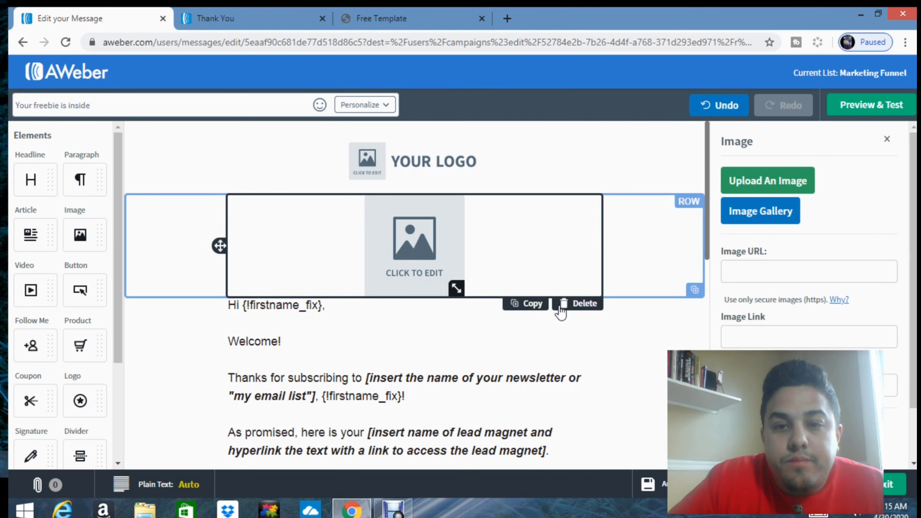
left_click(577, 305)
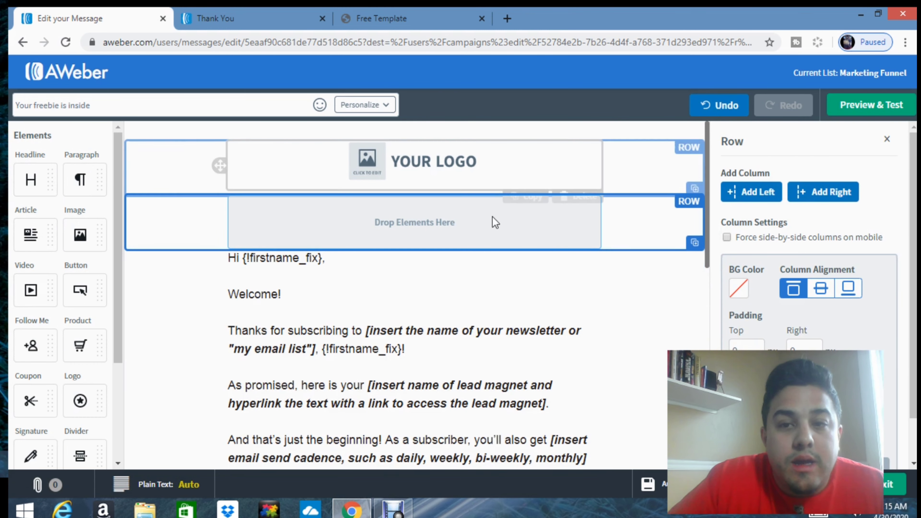
Step: Replace the placeholder logo with the TF "Business Tips for Entrepreneurs" picture from the account's own images and set its size to Thumbnail
left_click(402, 170)
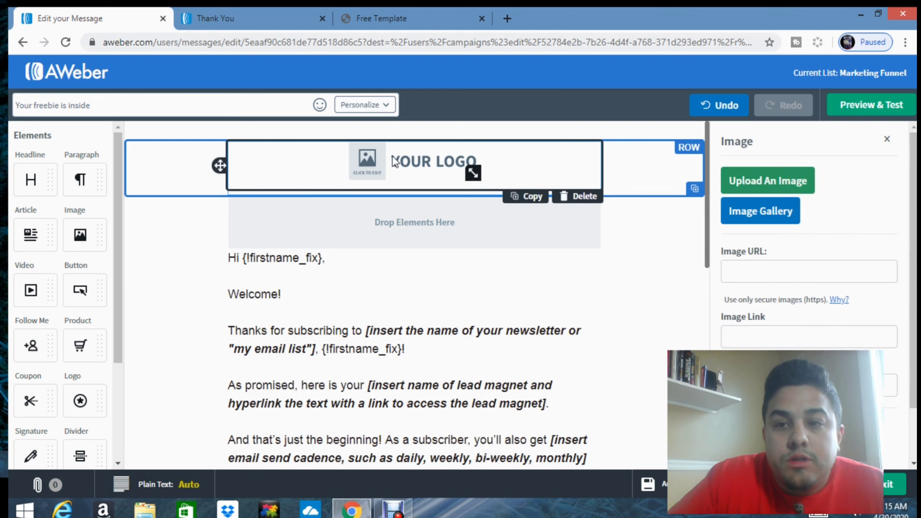
left_click(776, 217)
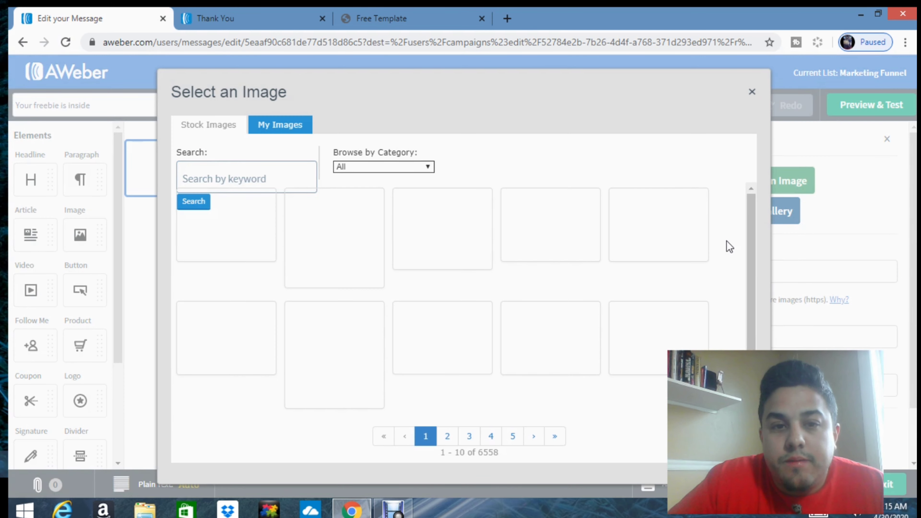
left_click(280, 125)
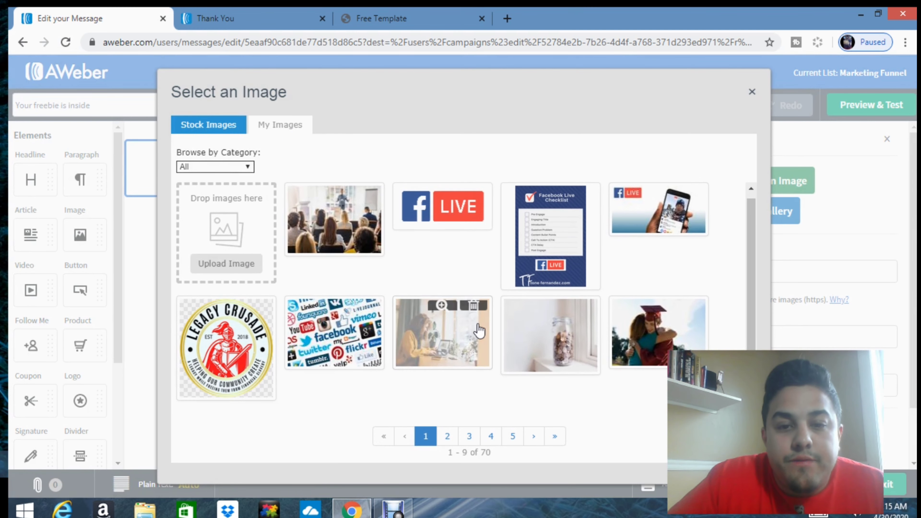
left_click(444, 445)
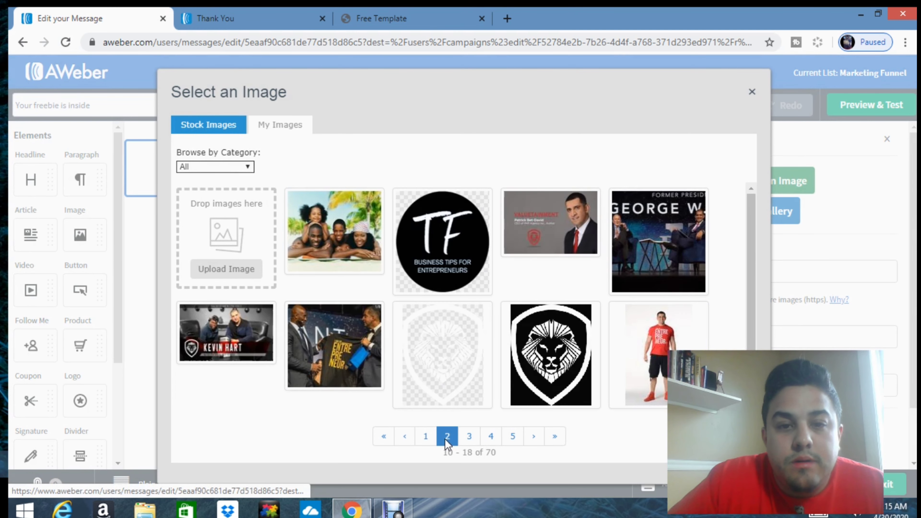
left_click(467, 244)
scroll(805, 326, "down", 1)
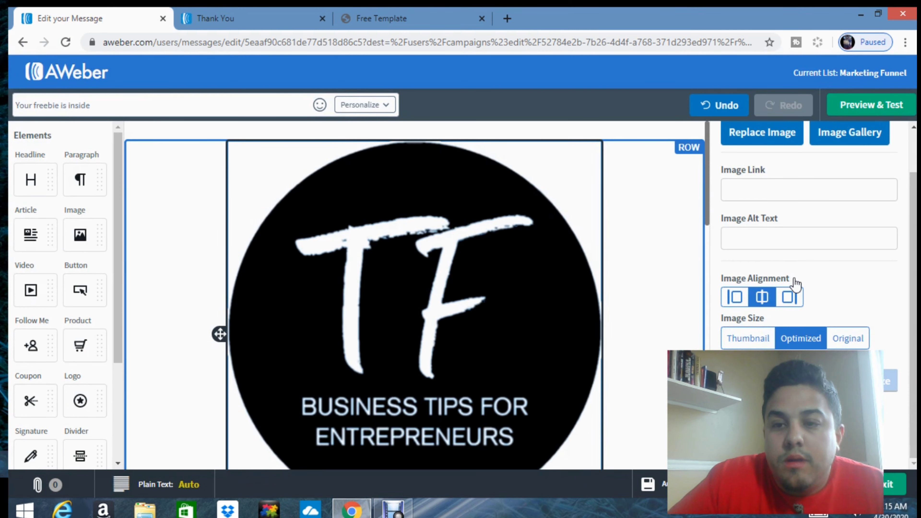
left_click(745, 339)
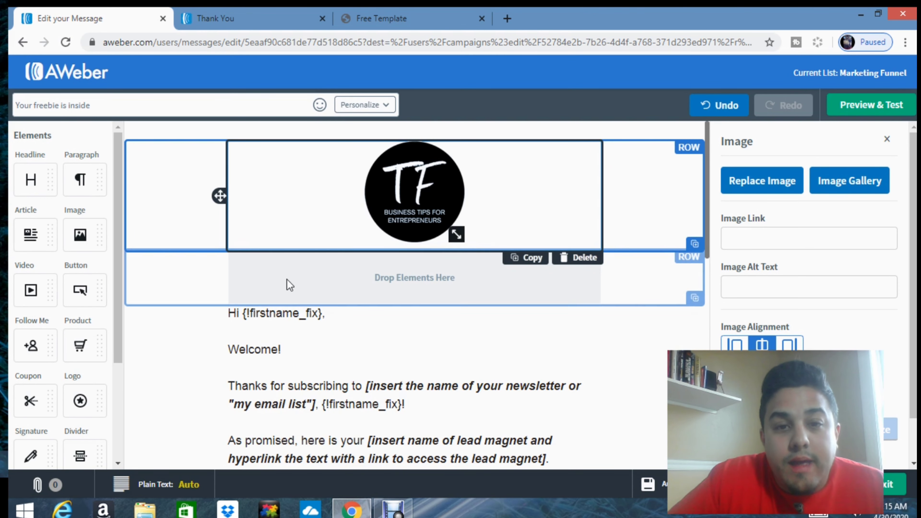
Step: Review the email's template text, examining the bracketed placeholders for the newsletter name, the hyperlinked lead magnet and the remaining paragraphs
scroll(289, 281, "down", 7)
scroll(289, 281, "up", 1)
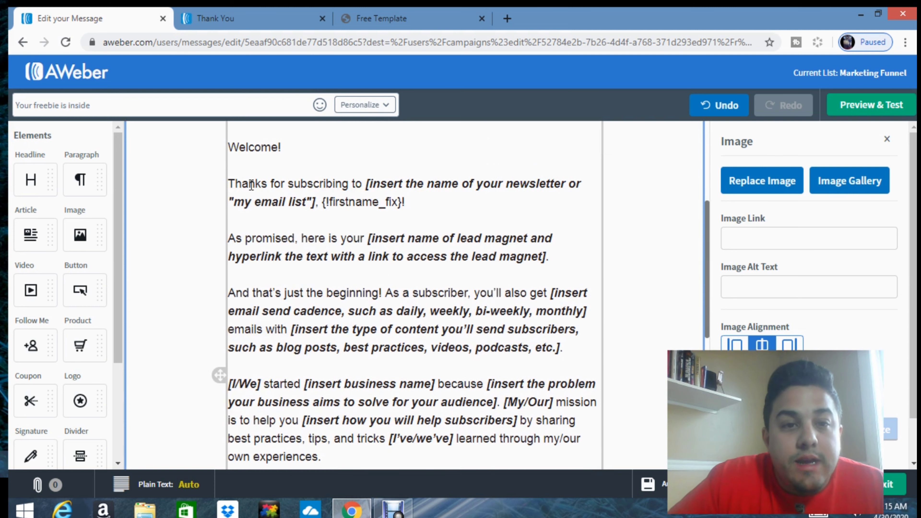
left_click_drag(245, 147, 428, 329)
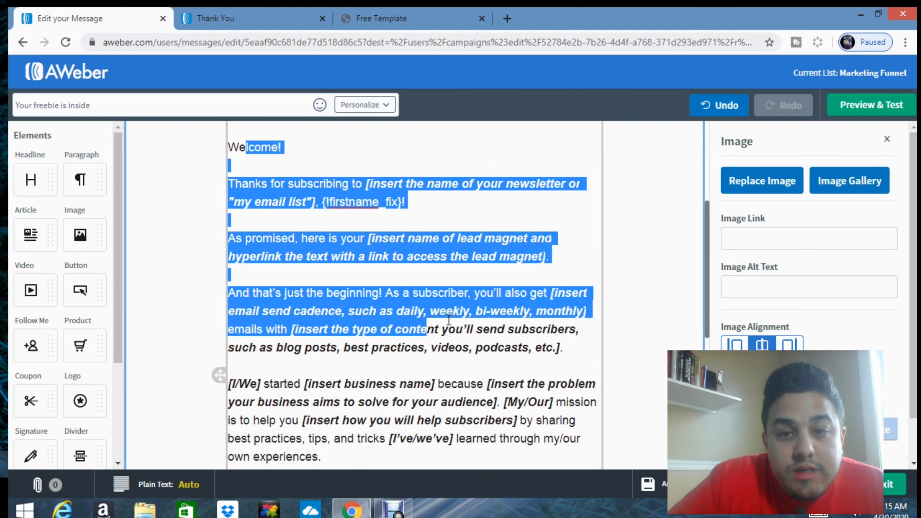
left_click(570, 252)
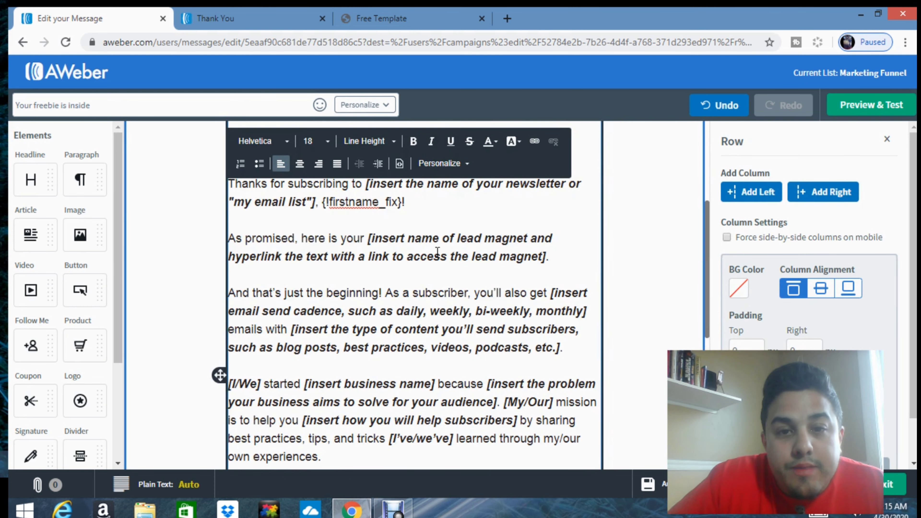
left_click_drag(364, 184, 571, 203)
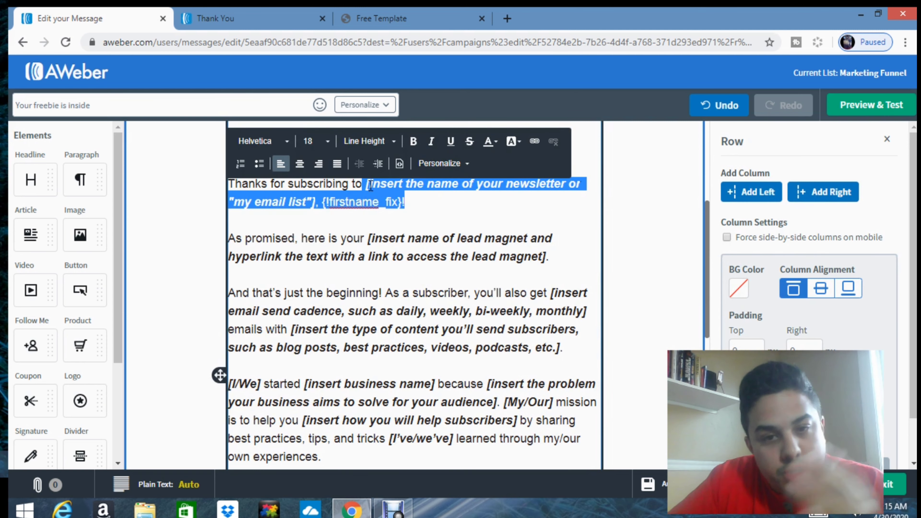
left_click(372, 238)
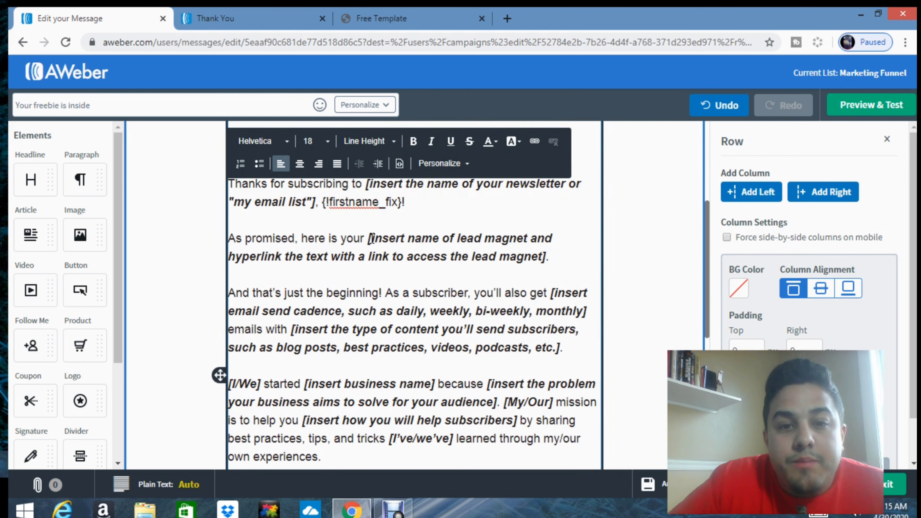
left_click_drag(381, 239, 551, 273)
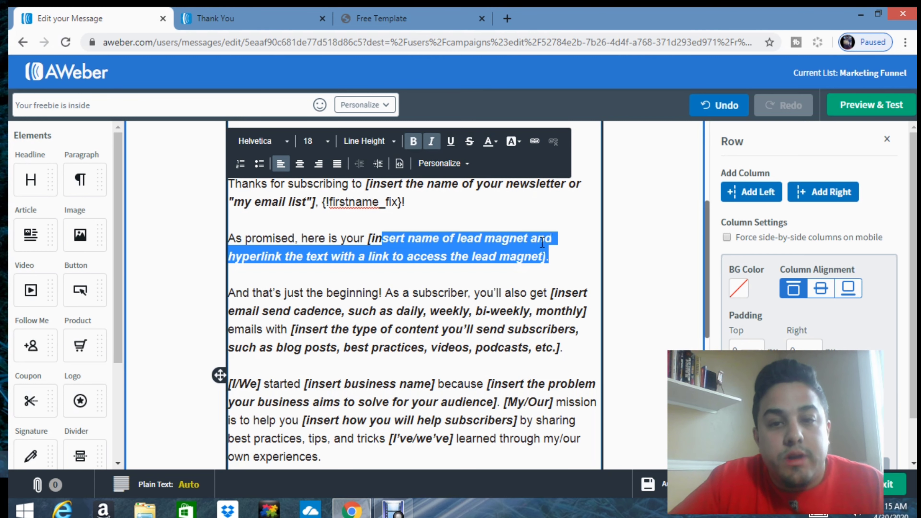
left_click(566, 239)
left_click_drag(366, 238, 563, 264)
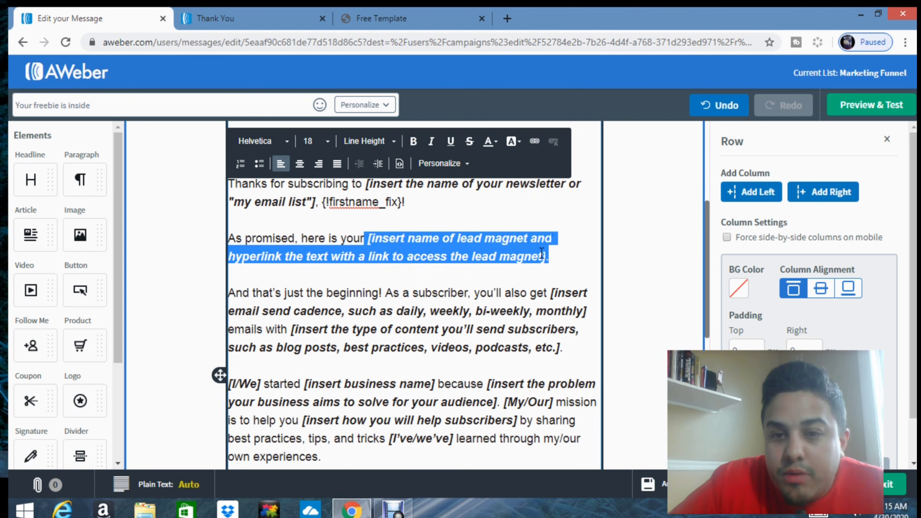
scroll(541, 253, "down", 2)
scroll(542, 253, "up", 2)
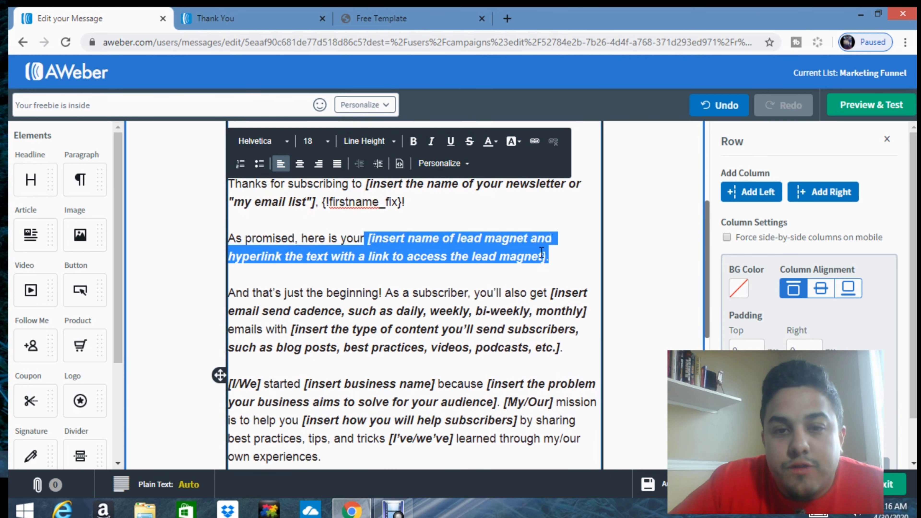
left_click(564, 230)
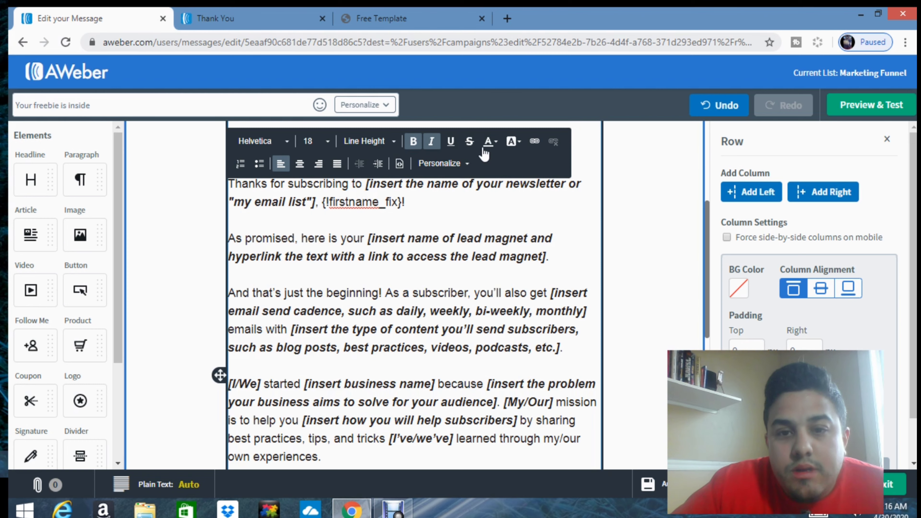
left_click_drag(370, 235, 548, 262)
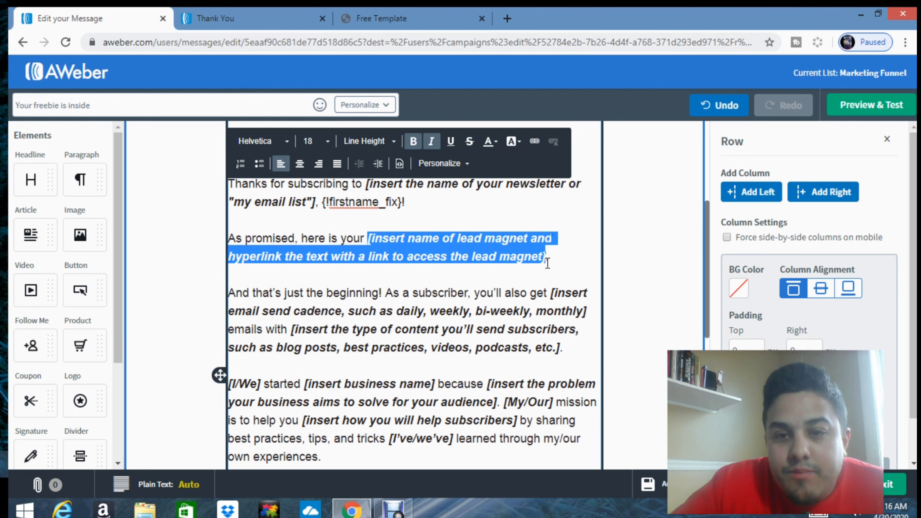
scroll(532, 296, "down", 9)
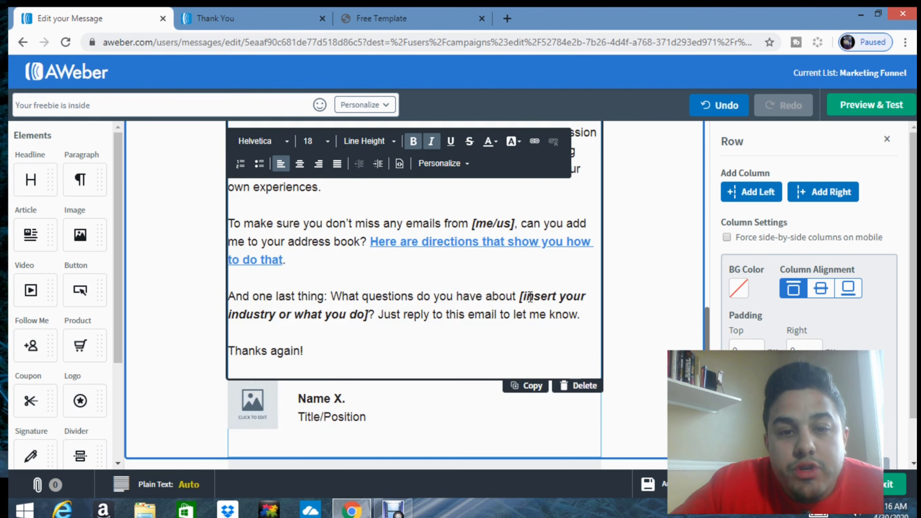
scroll(530, 297, "up", 4)
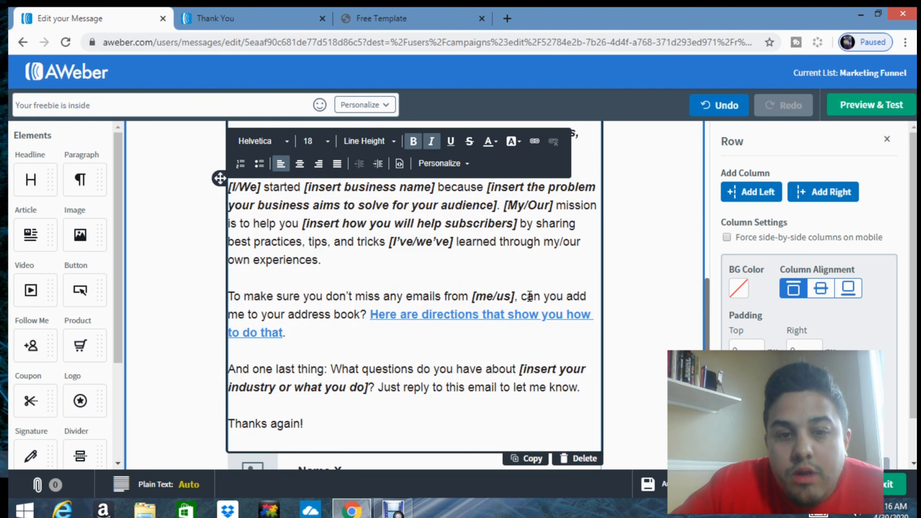
scroll(529, 297, "up", 13)
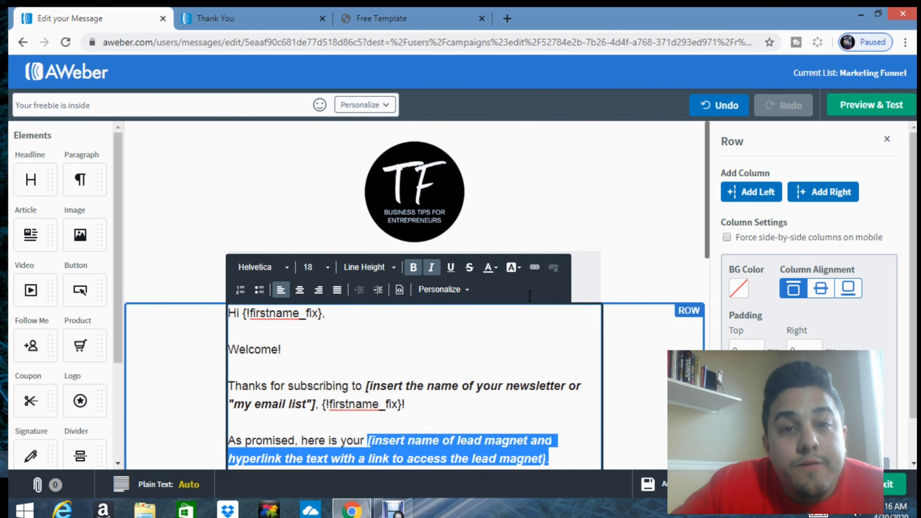
scroll(530, 295, "down", 7)
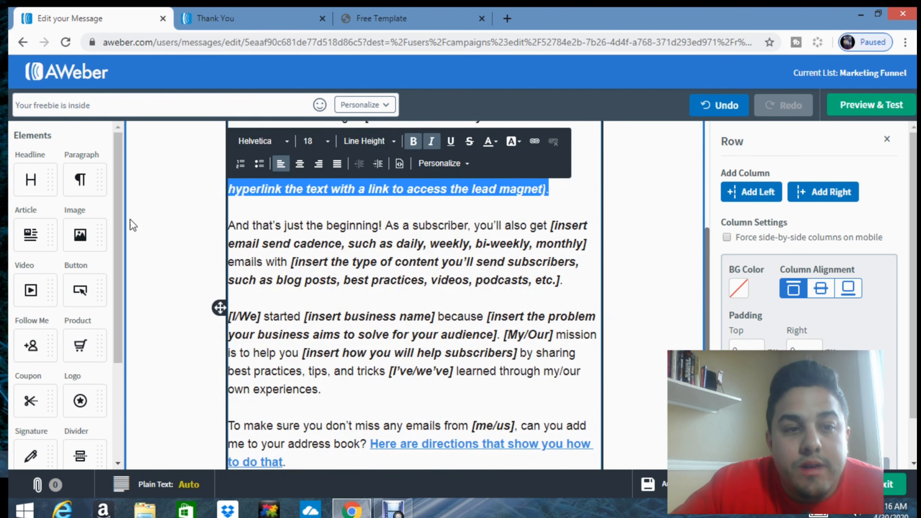
Step: Add a video element between the "Thanks again!" line and the signature block of the email
scroll(100, 229, "down", 4)
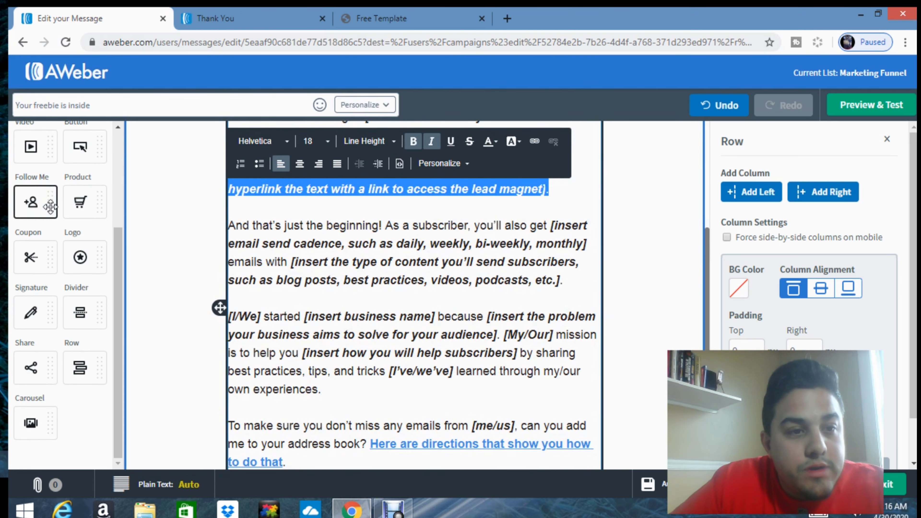
scroll(50, 206, "up", 2)
left_click_drag(31, 214, 370, 304)
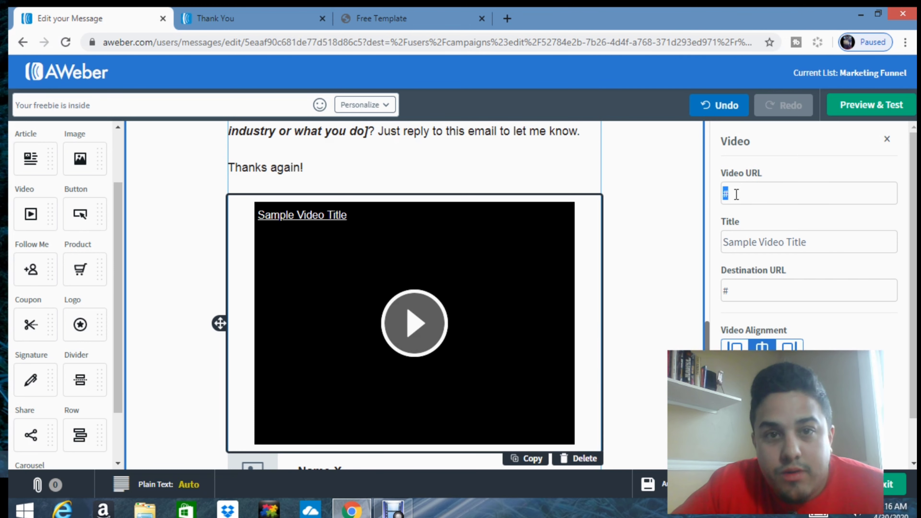
Step: Switch to YouTube in a new browser tab, search for the channel owner's name and open that channel
left_click(508, 18)
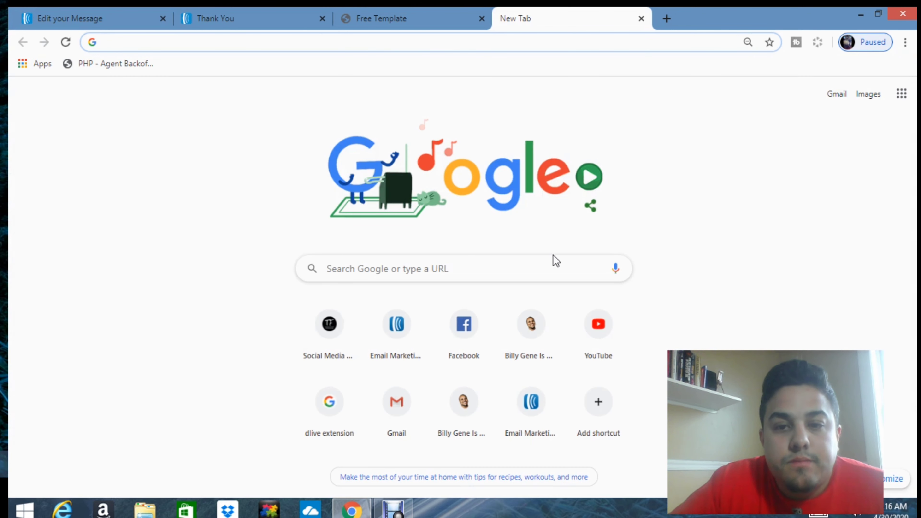
left_click(604, 327)
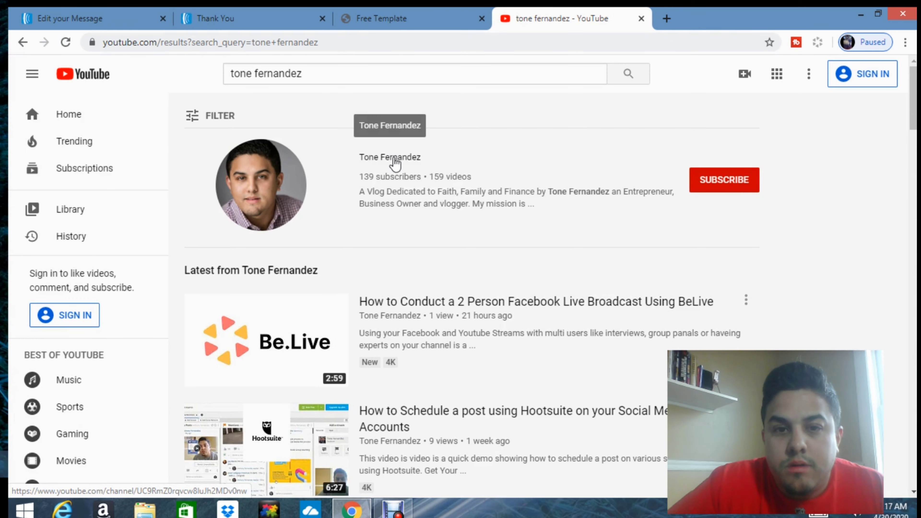
left_click(395, 161)
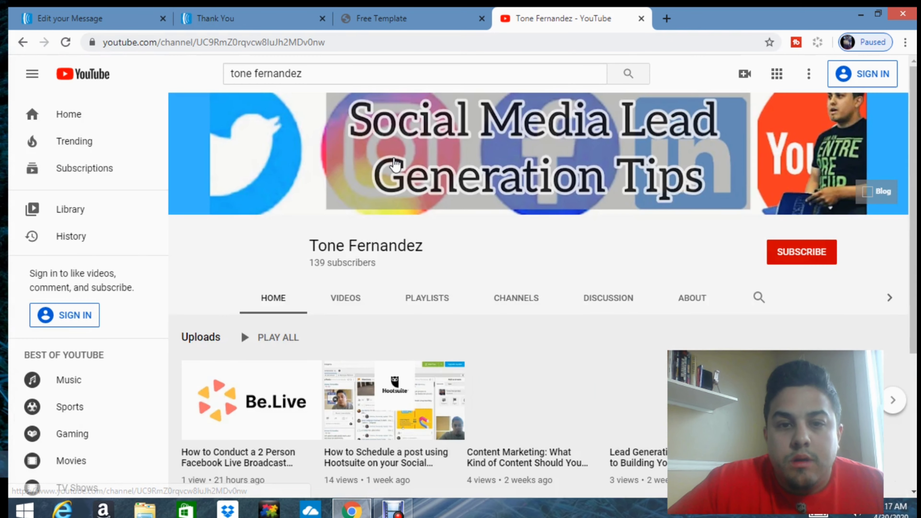
Step: Open the channel's video "How to Schedule a post using Hootsuite on your Social Media Accounts" and copy its share link
scroll(397, 270, "down", 5)
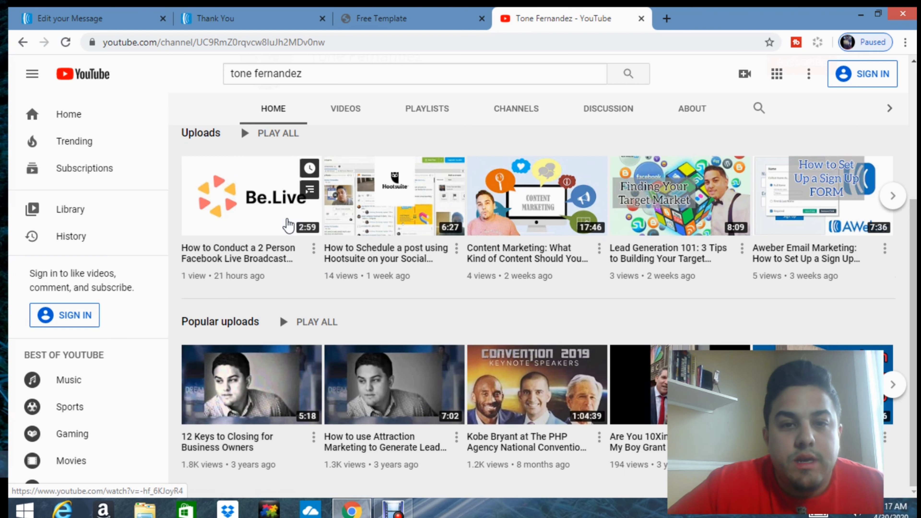
left_click(403, 206)
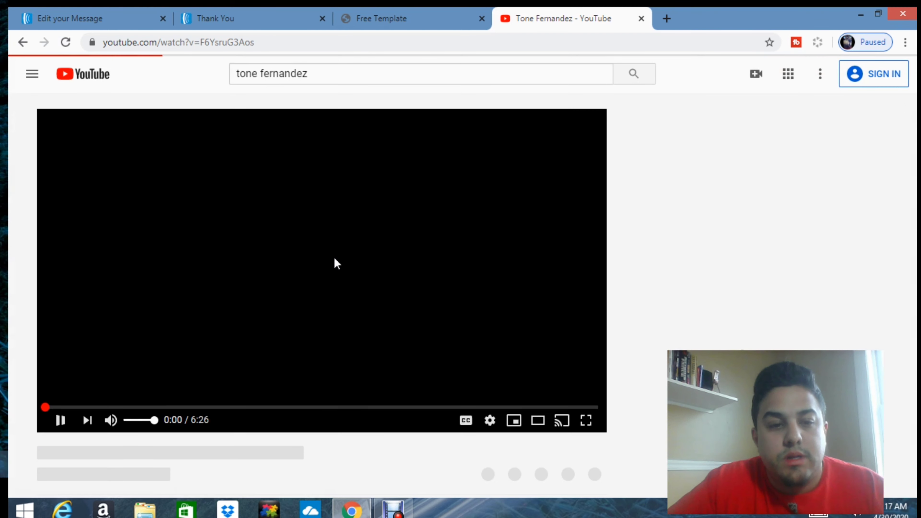
scroll(330, 261, "down", 5)
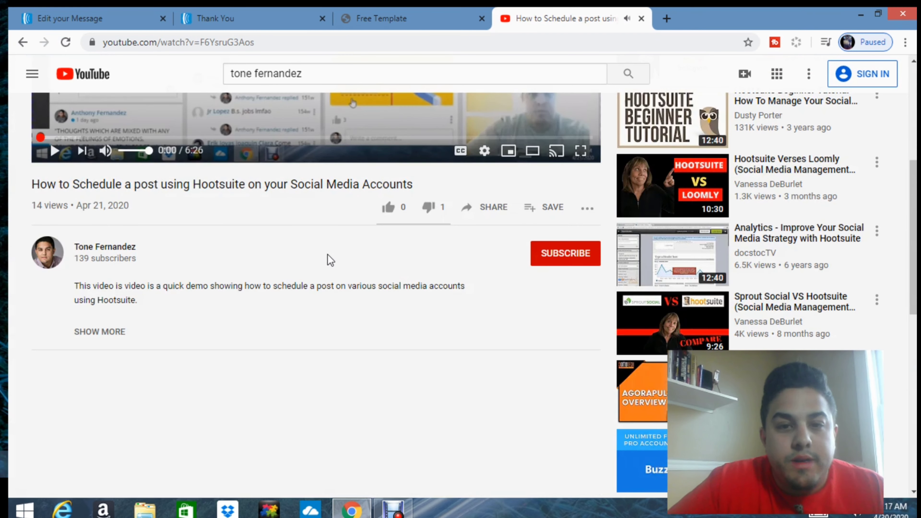
left_click(469, 212)
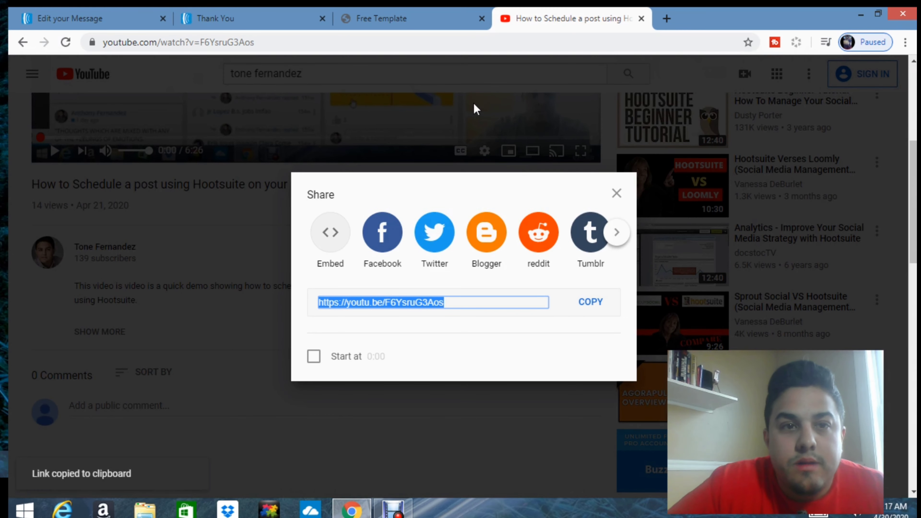
Step: Return to the AWeber message editor and paste the copied YouTube link as the video element's Video URL
left_click(353, 19)
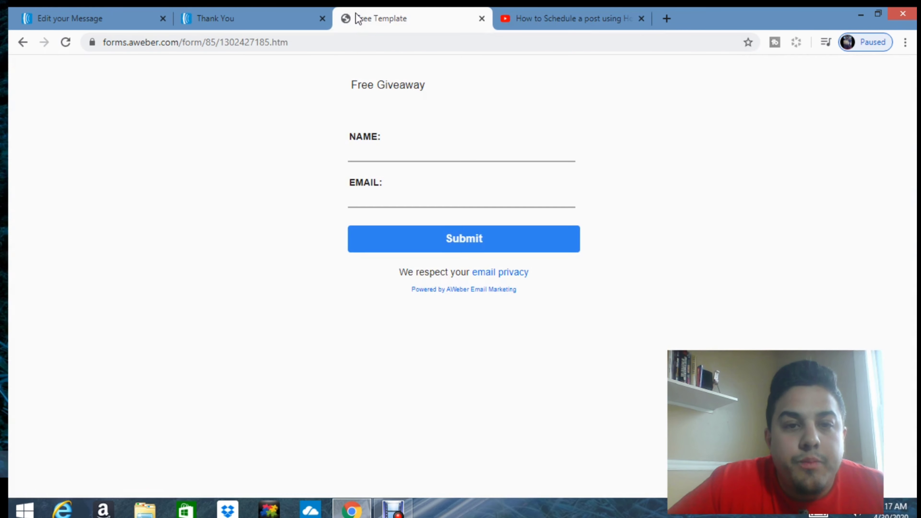
left_click(252, 22)
left_click(134, 17)
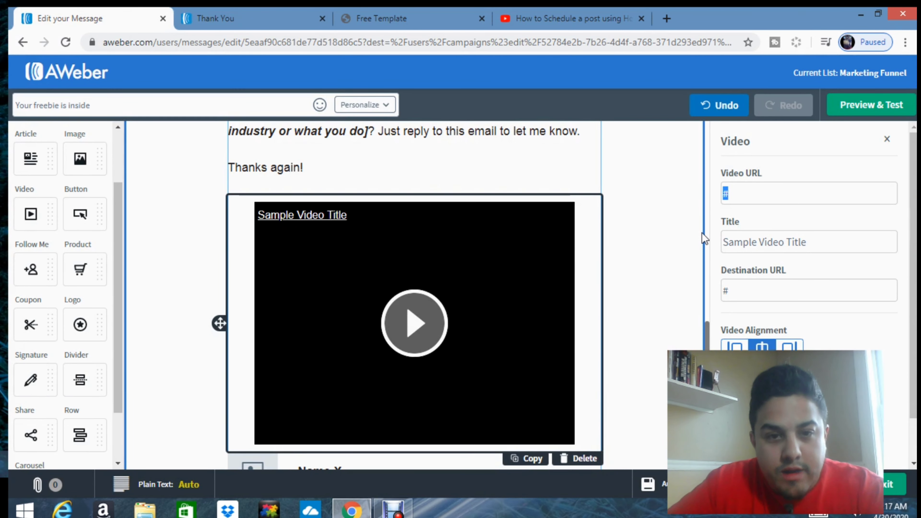
right_click(740, 192)
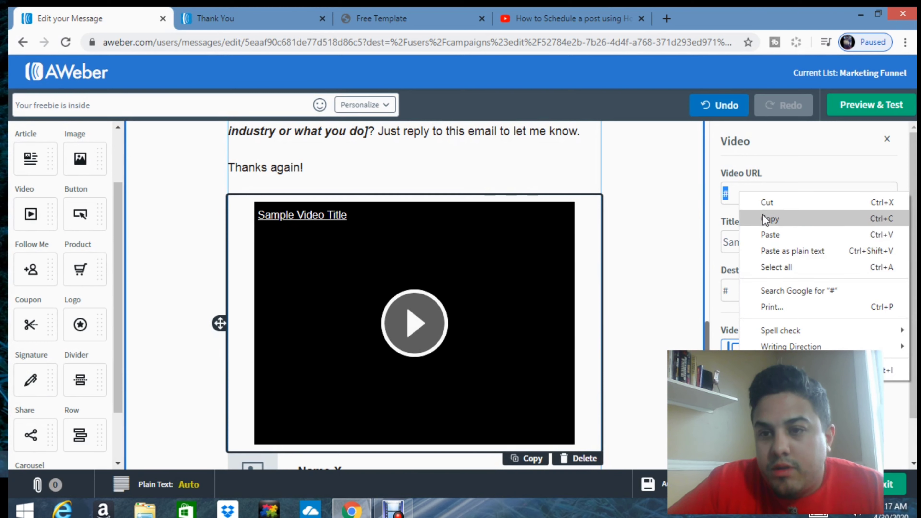
left_click(767, 235)
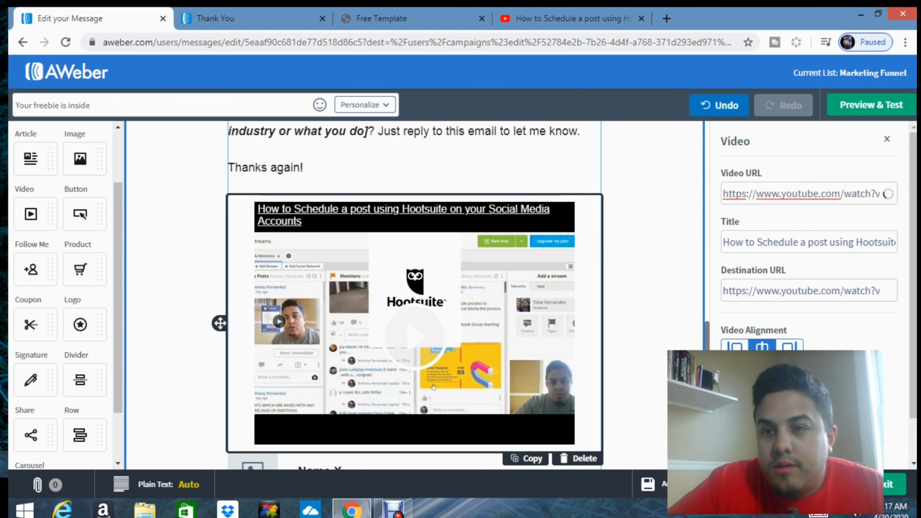
scroll(555, 431, "down", 3)
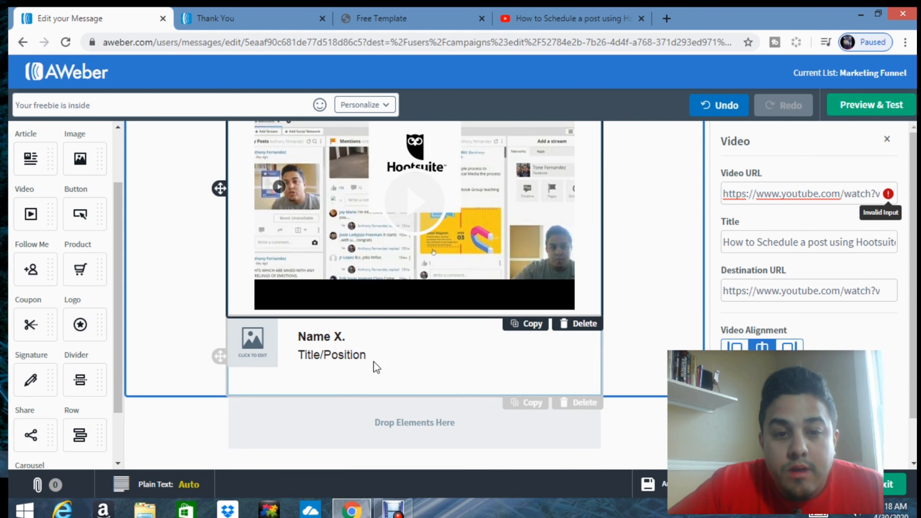
scroll(396, 351, "up", 5)
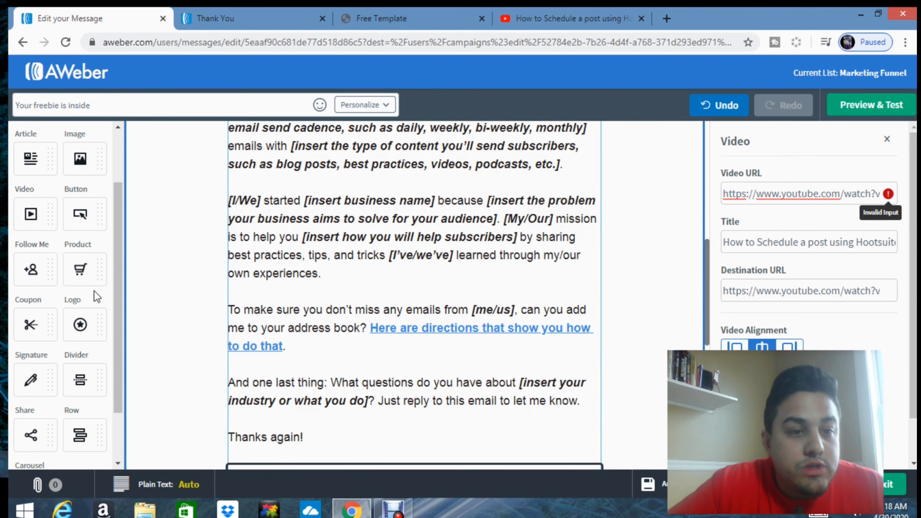
Step: Review the available email elements and the message layout from the logo to the video and signature block
scroll(94, 292, "down", 2)
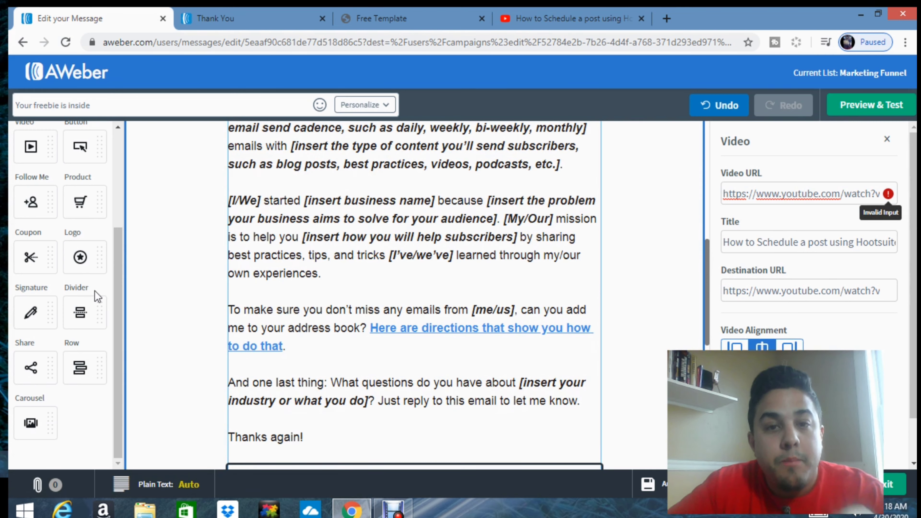
scroll(62, 249, "up", 2)
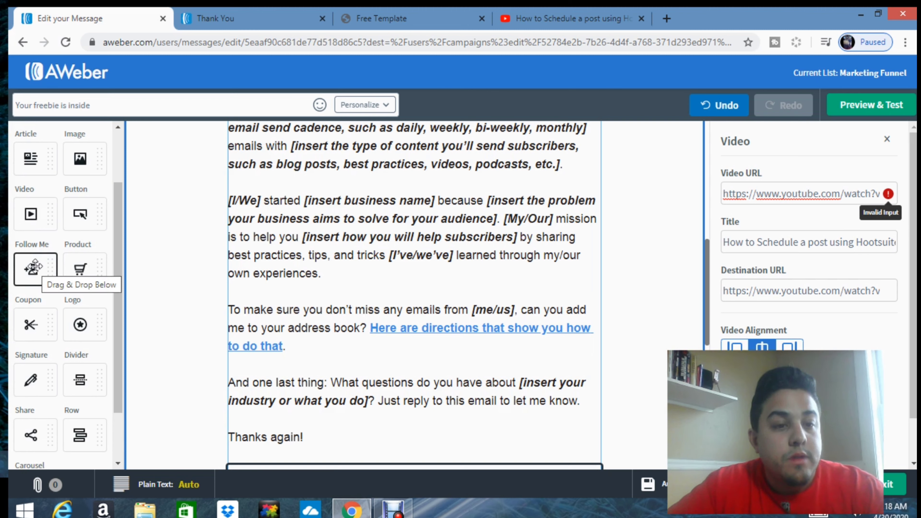
scroll(33, 268, "up", 2)
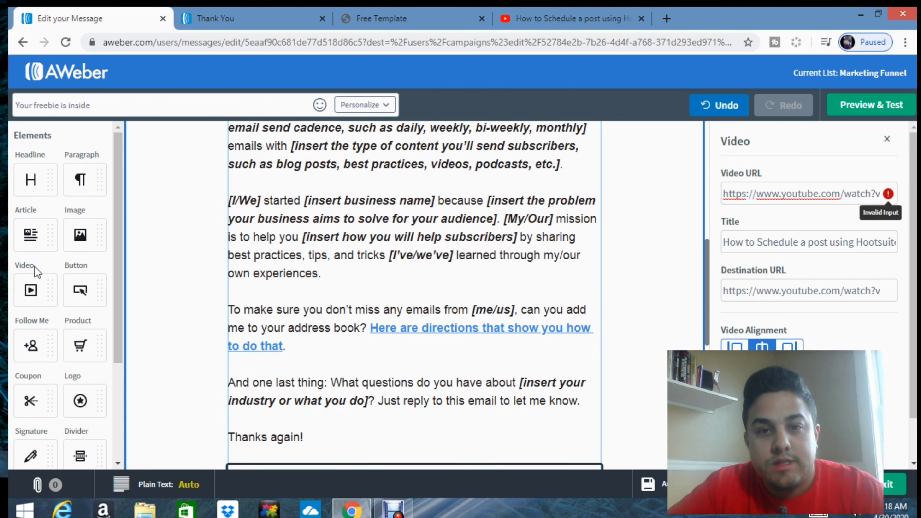
scroll(510, 281, "up", 10)
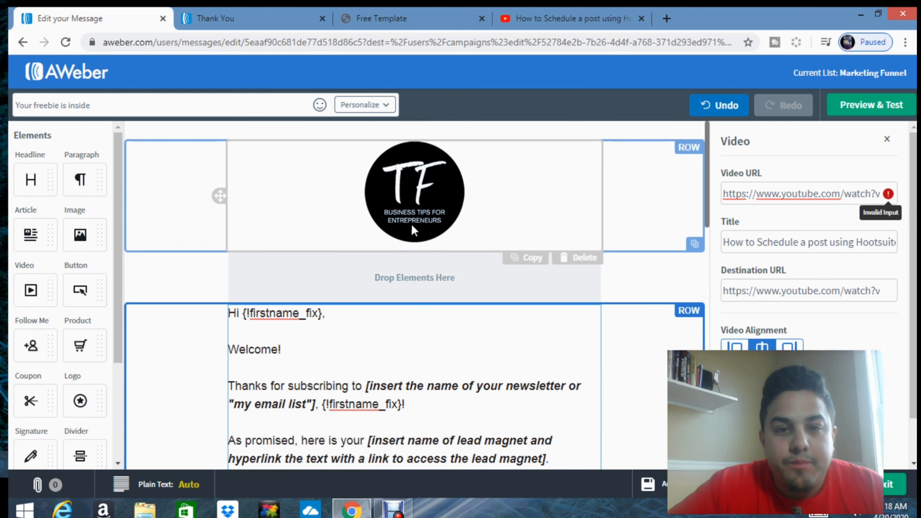
scroll(298, 286, "down", 4)
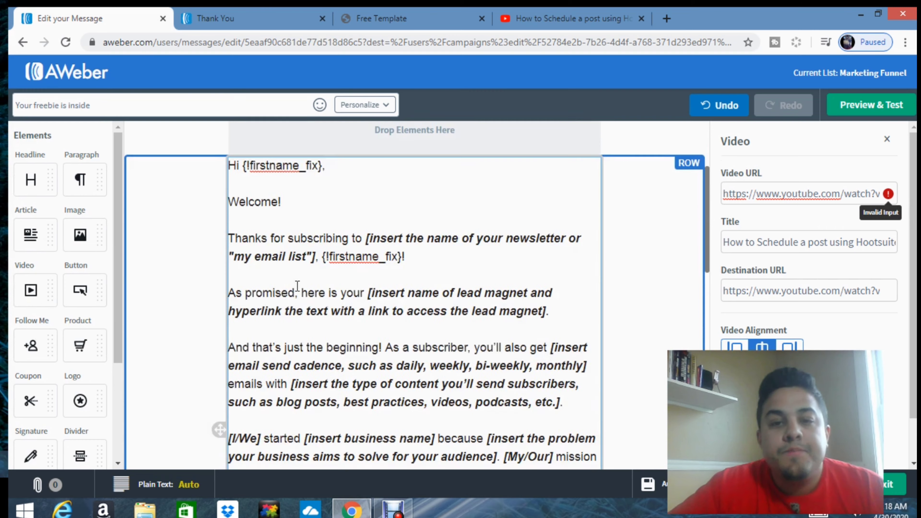
scroll(298, 286, "down", 15)
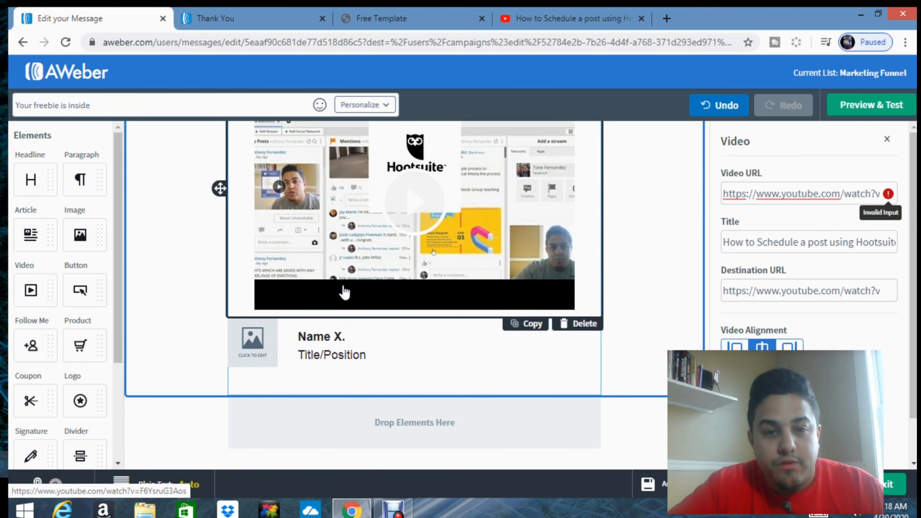
scroll(346, 299, "up", 5)
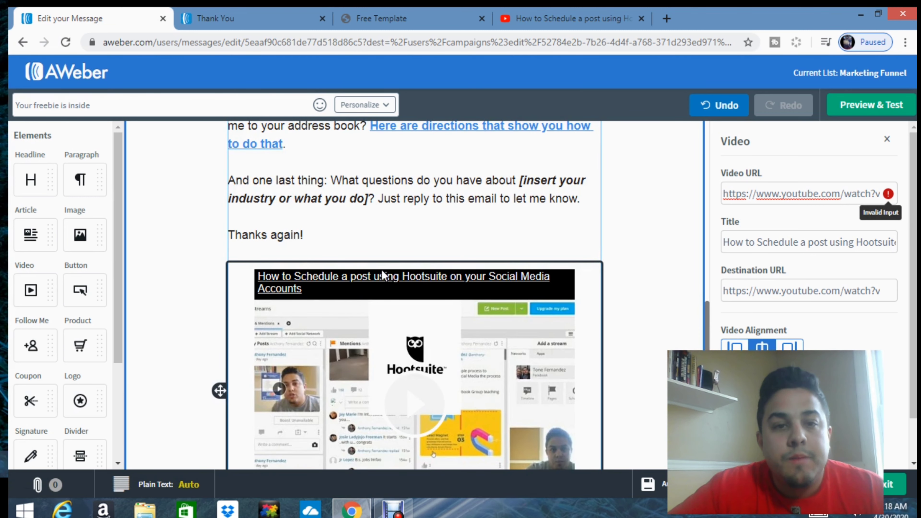
scroll(446, 189, "down", 3)
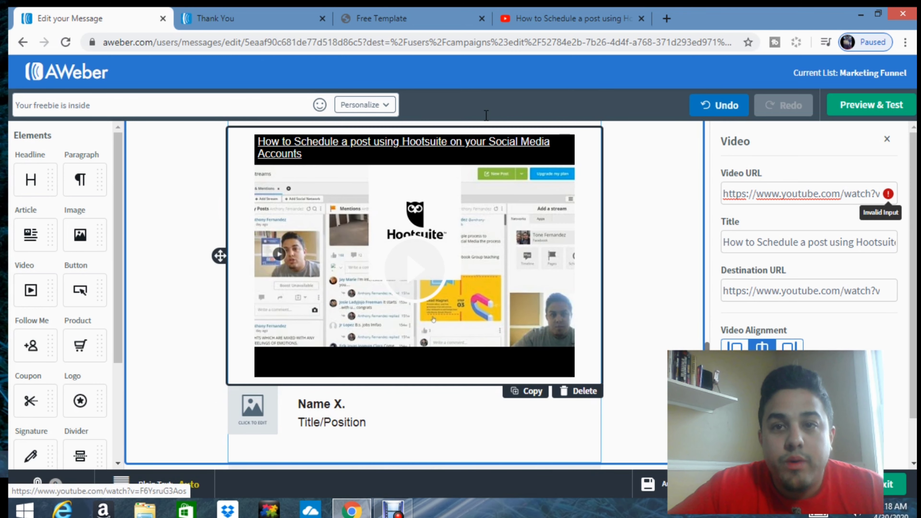
Step: Switch to the Free Template browser tab and load the WordPress.com posts page of the Social Media Lead Generation Tips site there
left_click(391, 11)
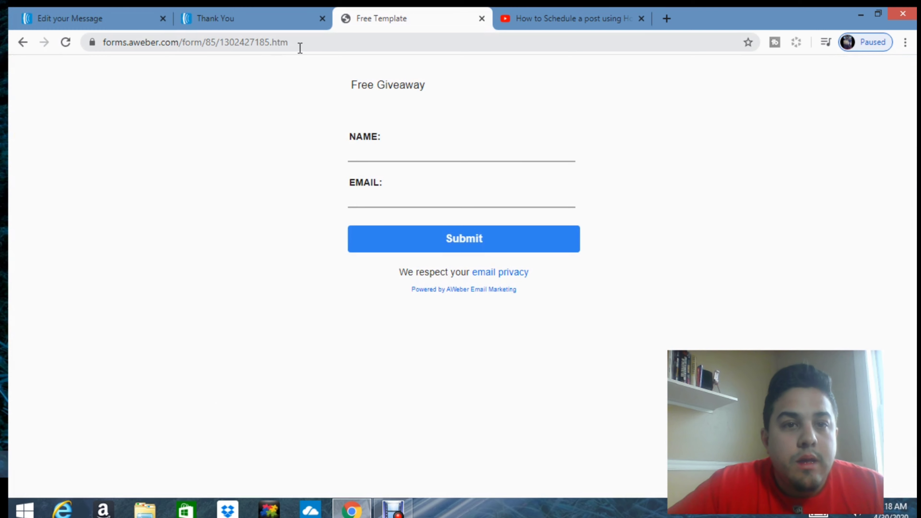
left_click_drag(300, 47, 85, 59)
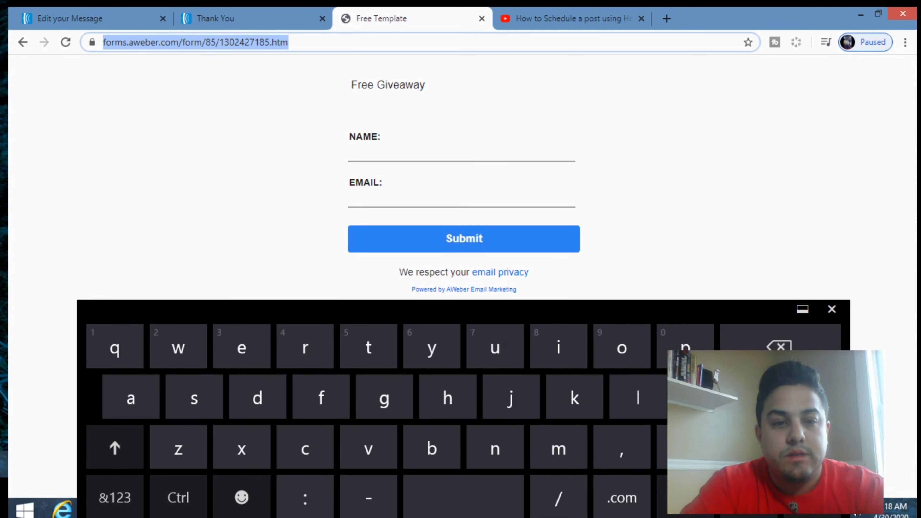
type("wor")
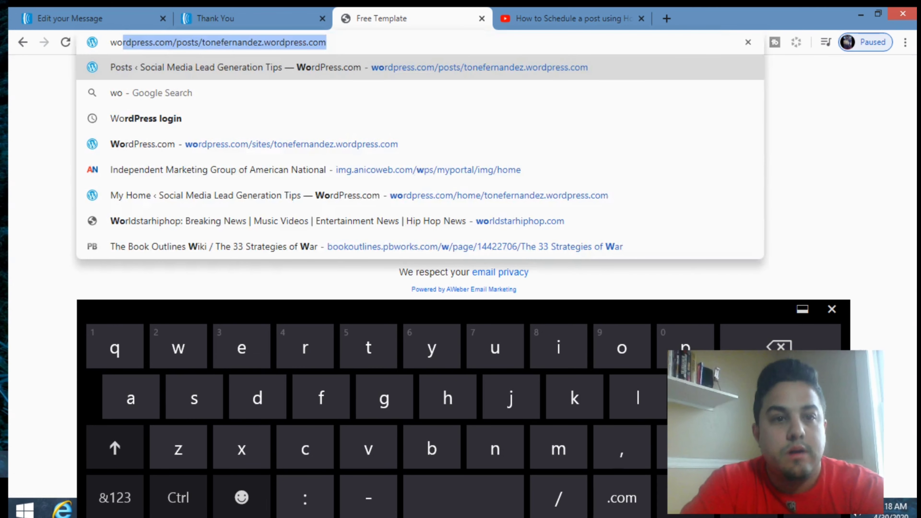
key("Return")
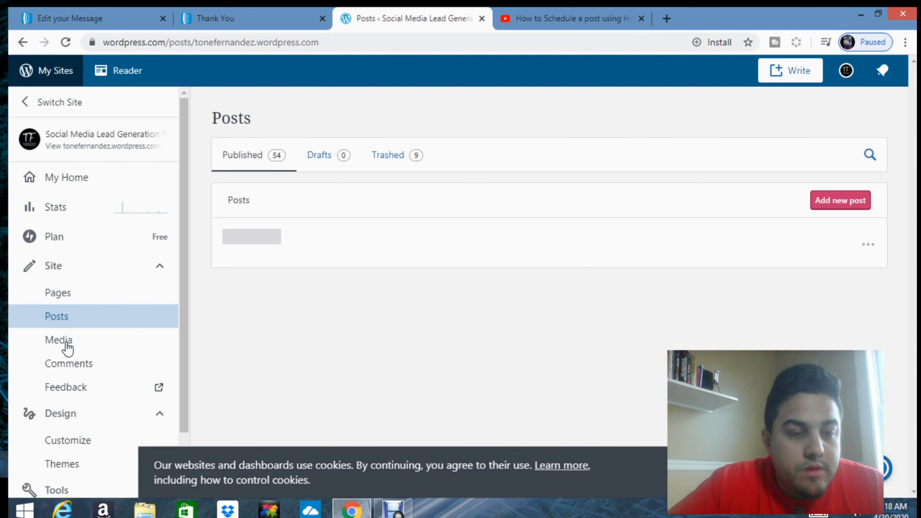
Step: Filter the site's media library to documents, open the April 23 document for editing and copy its file URL
left_click(67, 347)
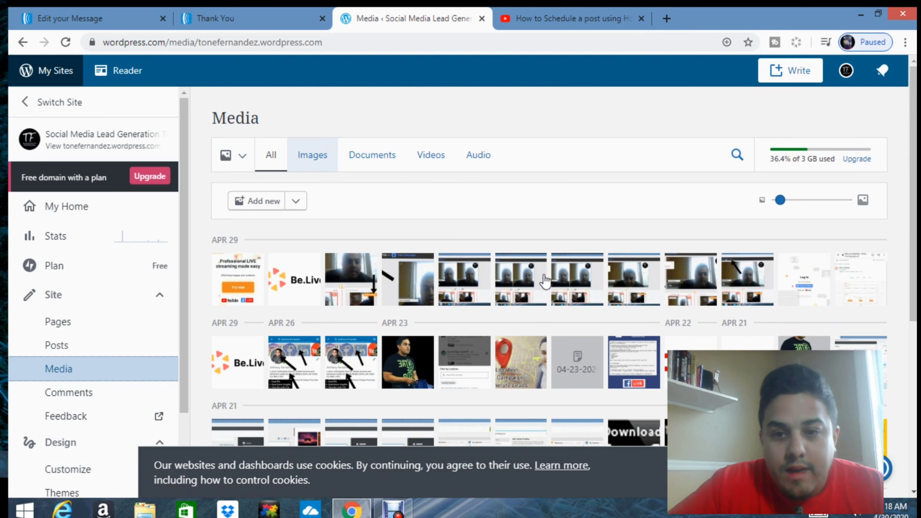
left_click(350, 160)
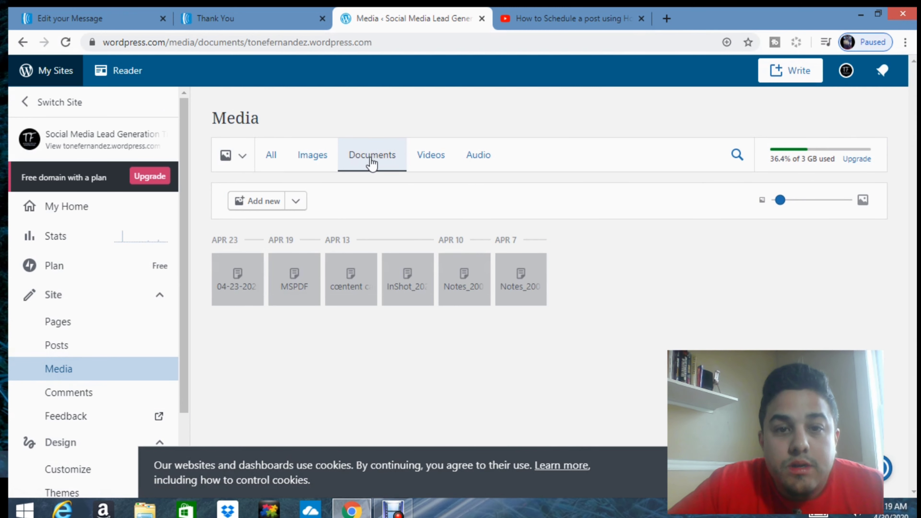
left_click(245, 287)
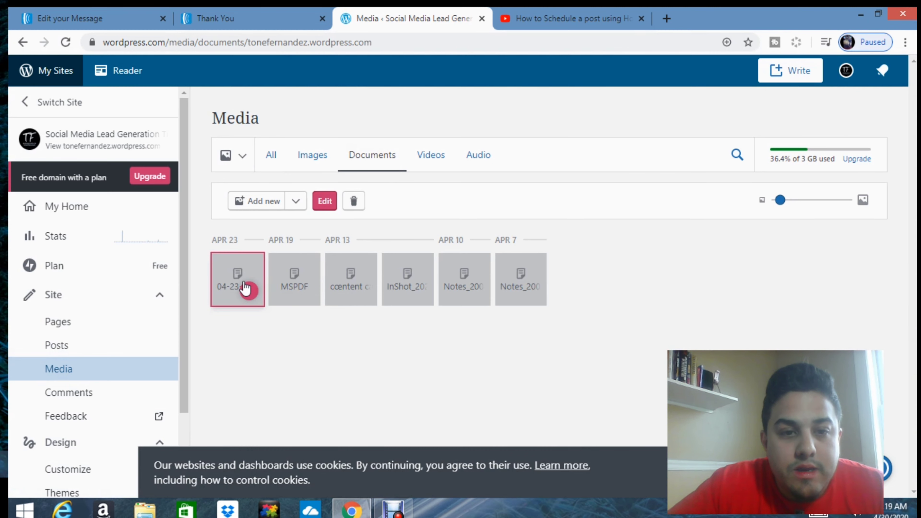
left_click(324, 202)
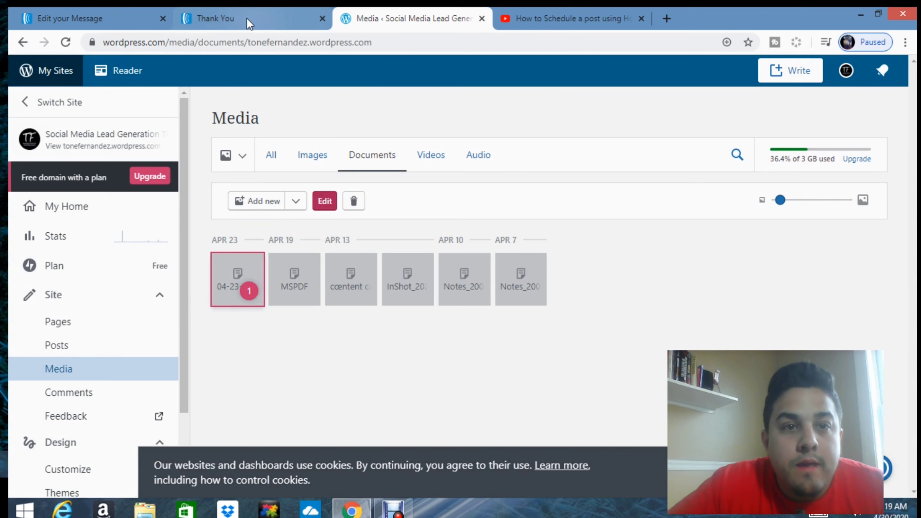
Step: Return to the AWeber message editor and replace the lead magnet placeholder after "As promised, here is your" with "Free Template"
left_click(120, 18)
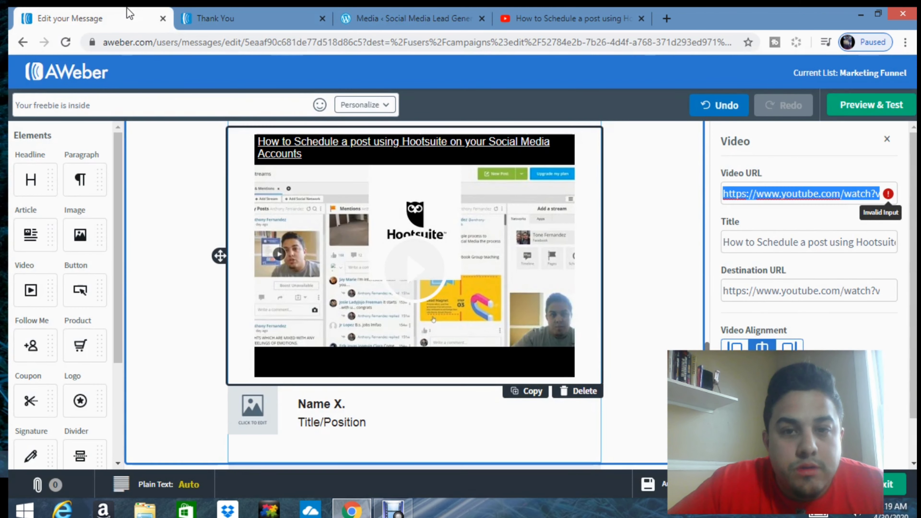
scroll(695, 287, "up", 10)
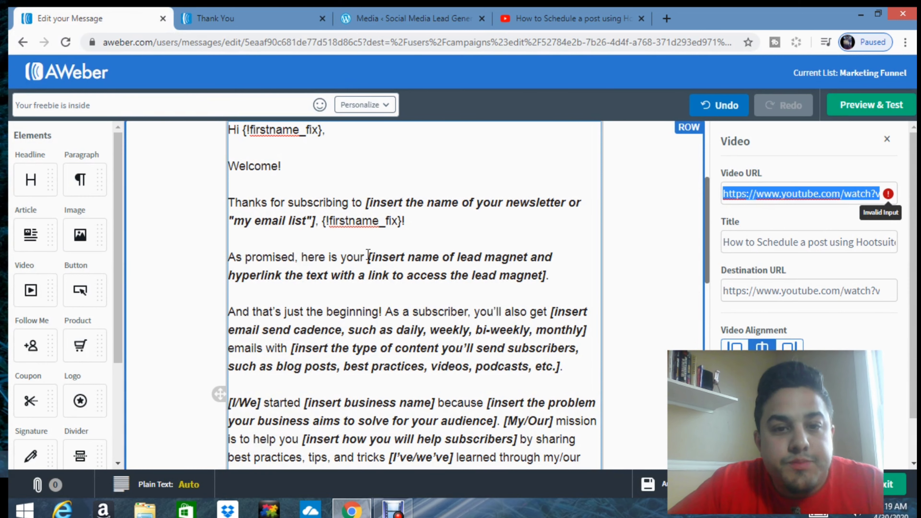
left_click_drag(368, 255, 565, 284)
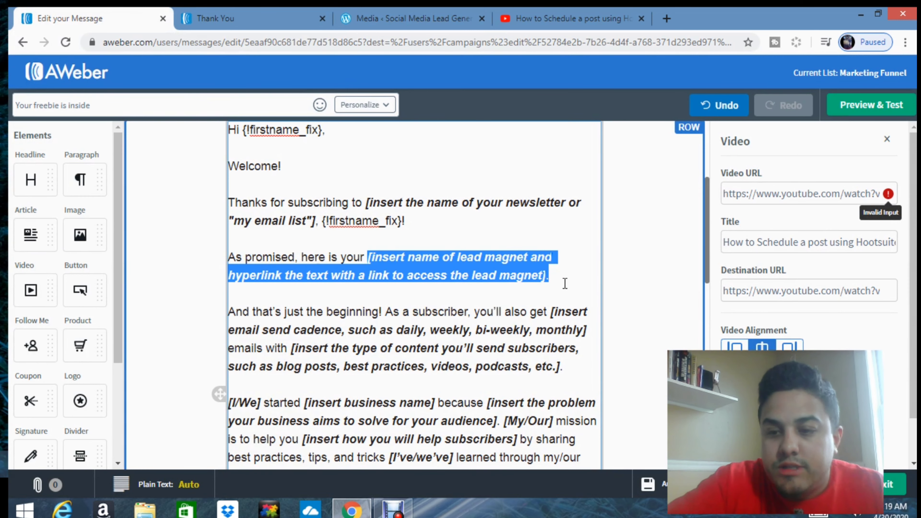
key("BackSpace")
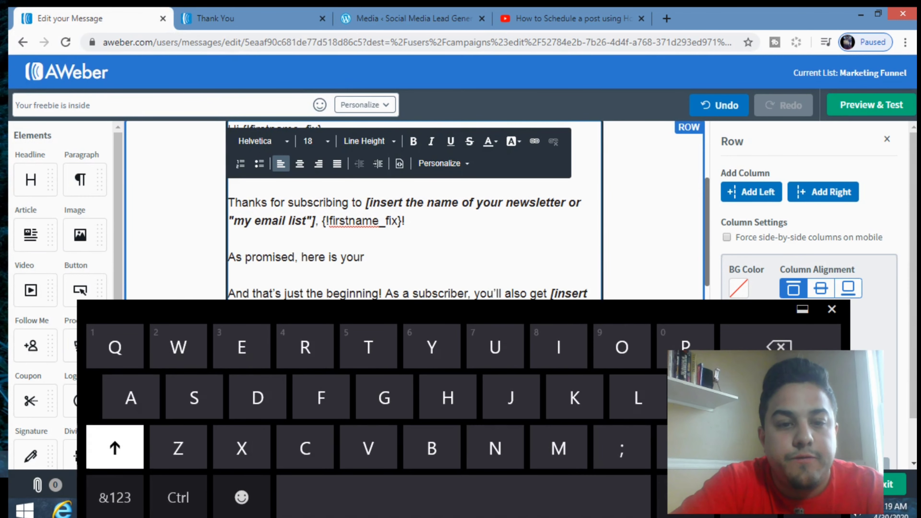
type("Free T")
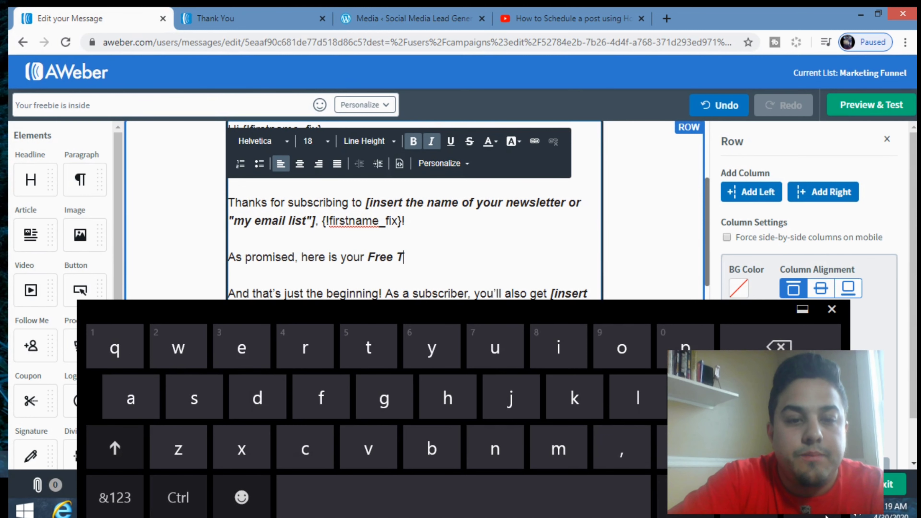
type("empl")
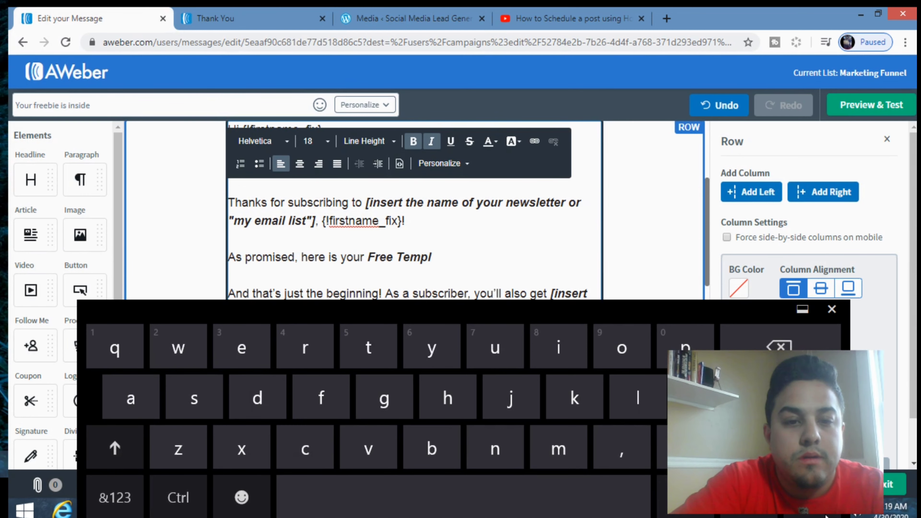
type("ate")
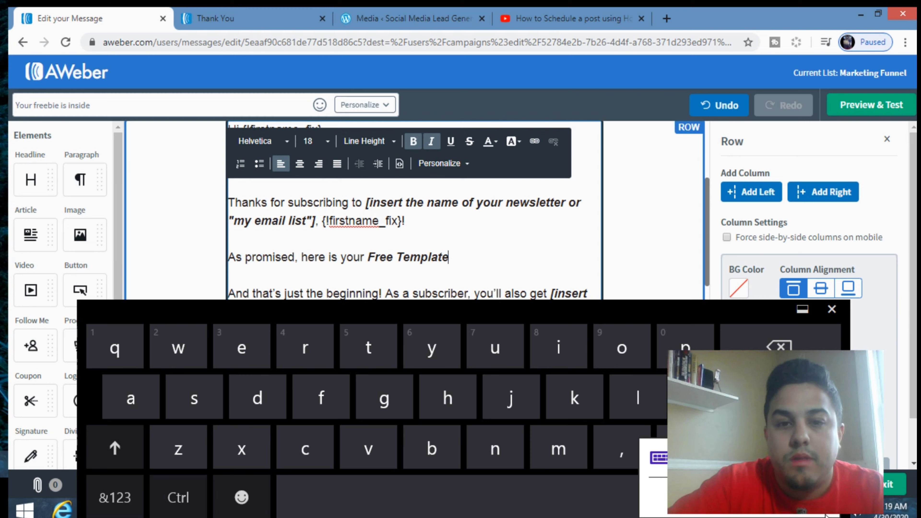
left_click(826, 514)
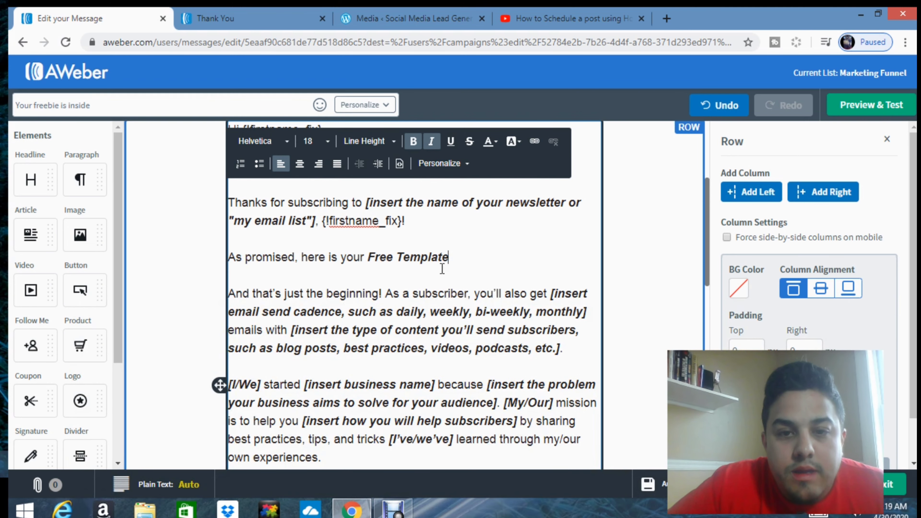
left_click_drag(449, 258, 367, 260)
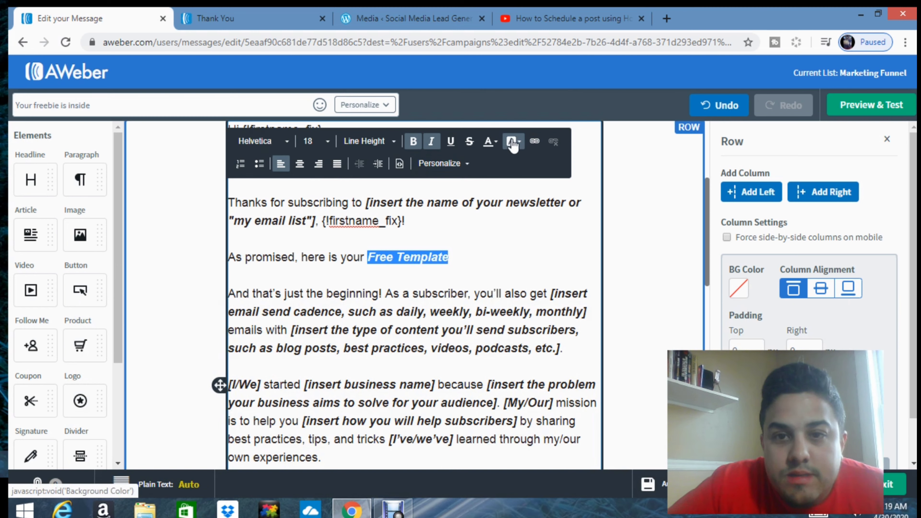
left_click(534, 142)
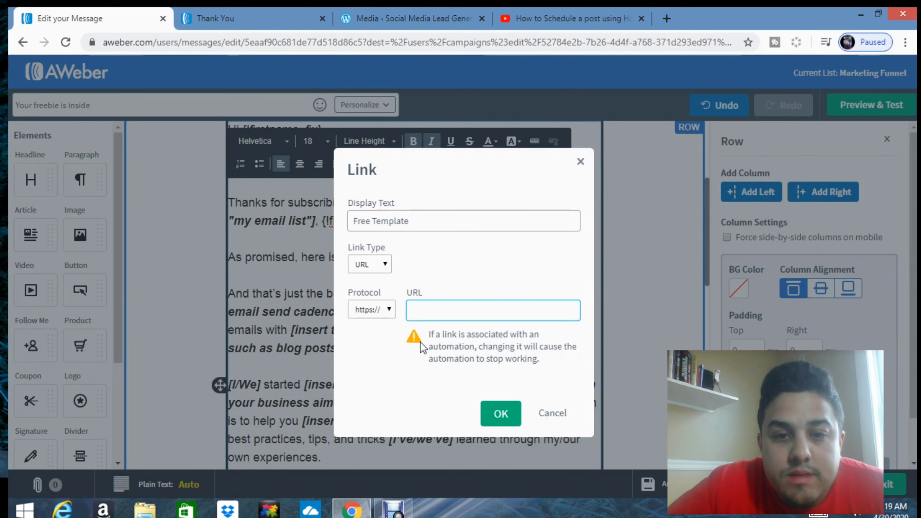
right_click(415, 309)
left_click(442, 387)
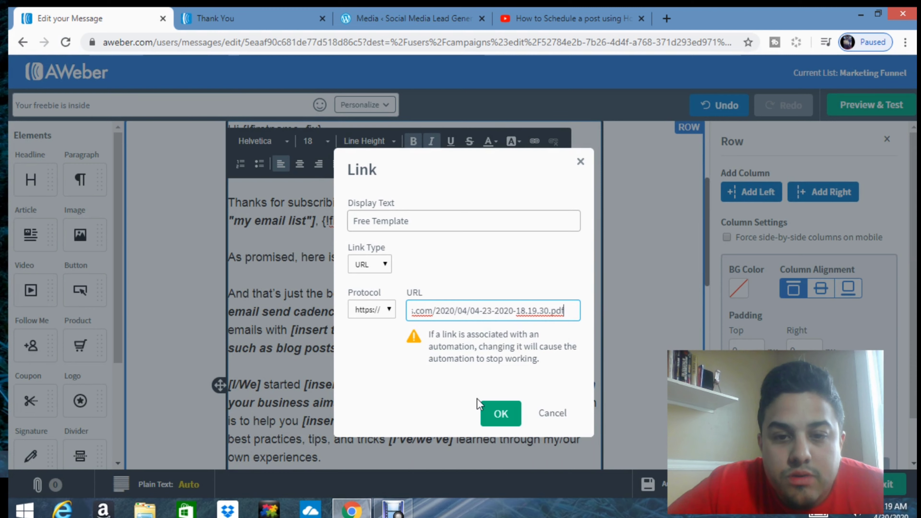
left_click(497, 416)
left_click(457, 255)
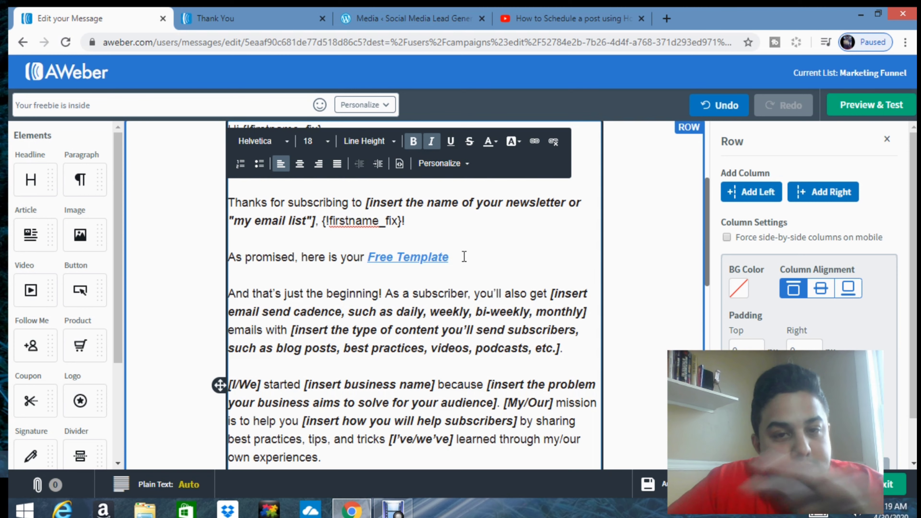
scroll(483, 271, "down", 3)
scroll(483, 271, "up", 3)
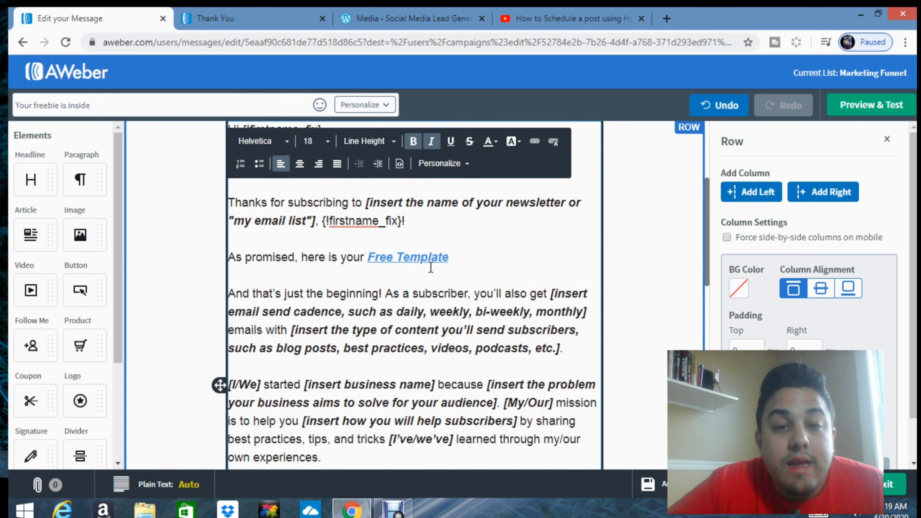
scroll(435, 265, "down", 6)
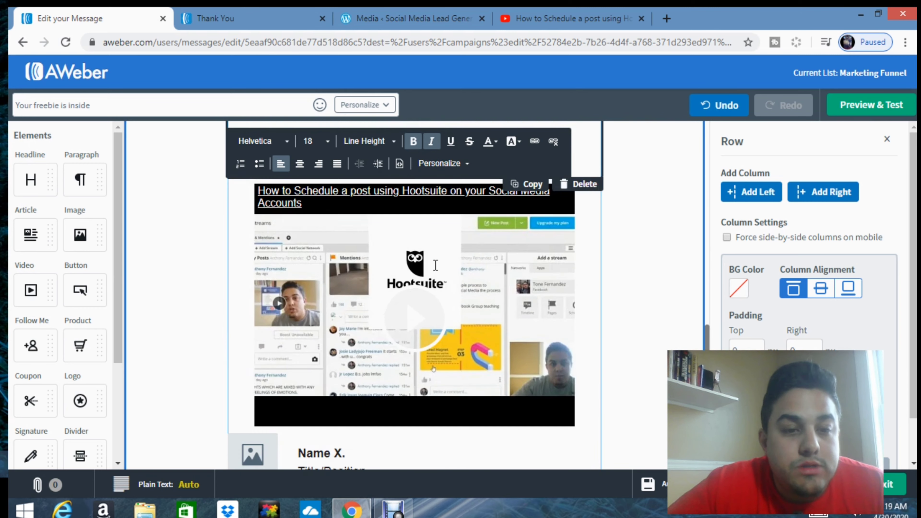
scroll(435, 263, "up", 3)
scroll(435, 265, "up", 5)
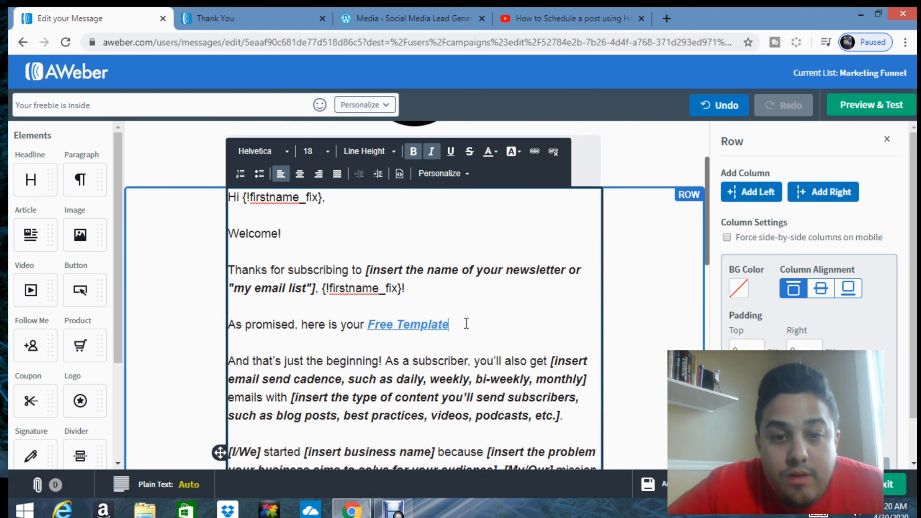
left_click_drag(456, 323, 378, 324)
left_click(493, 310)
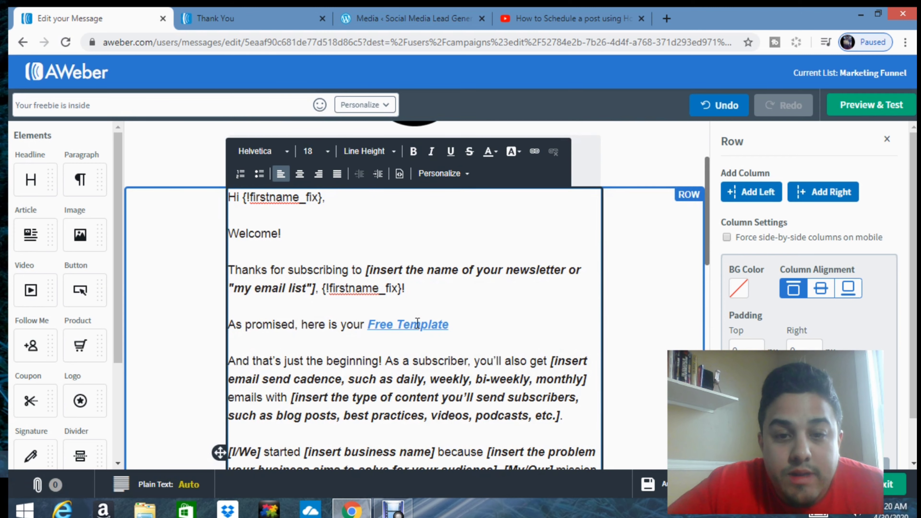
Step: Add a button below the "Thanks again!" line of the message and label it "Download"
scroll(417, 323, "down", 10)
scroll(417, 325, "up", 5)
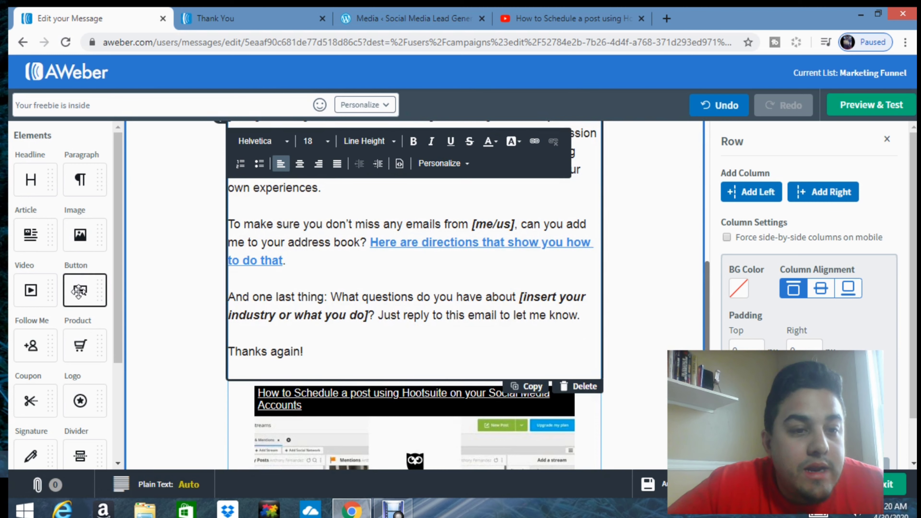
left_click_drag(79, 290, 260, 377)
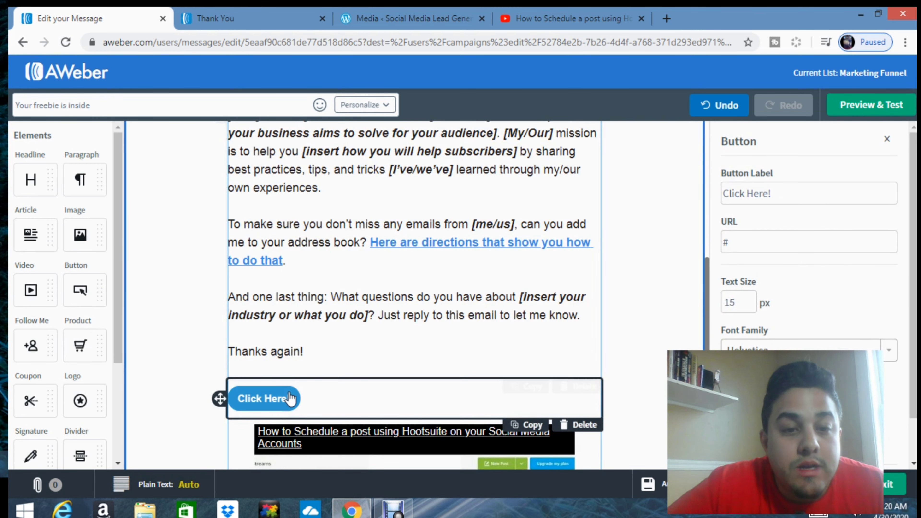
triple_click(779, 192)
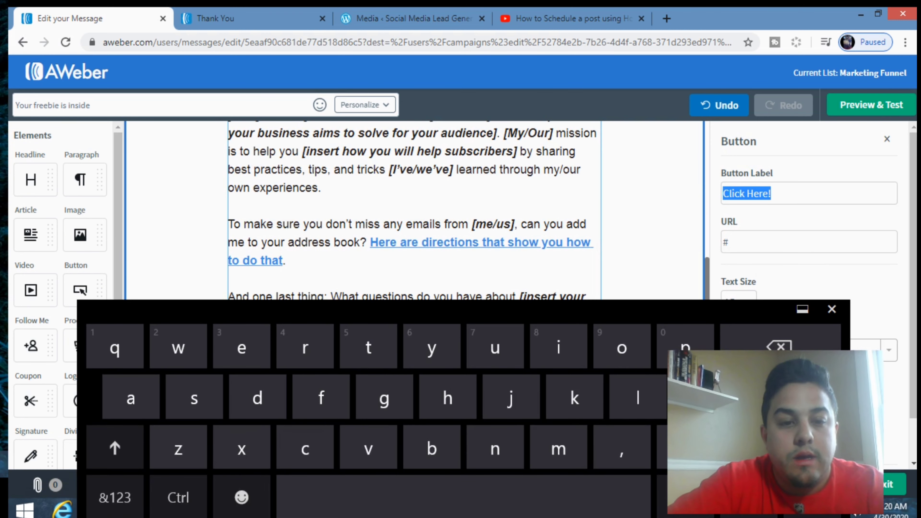
type("Downl")
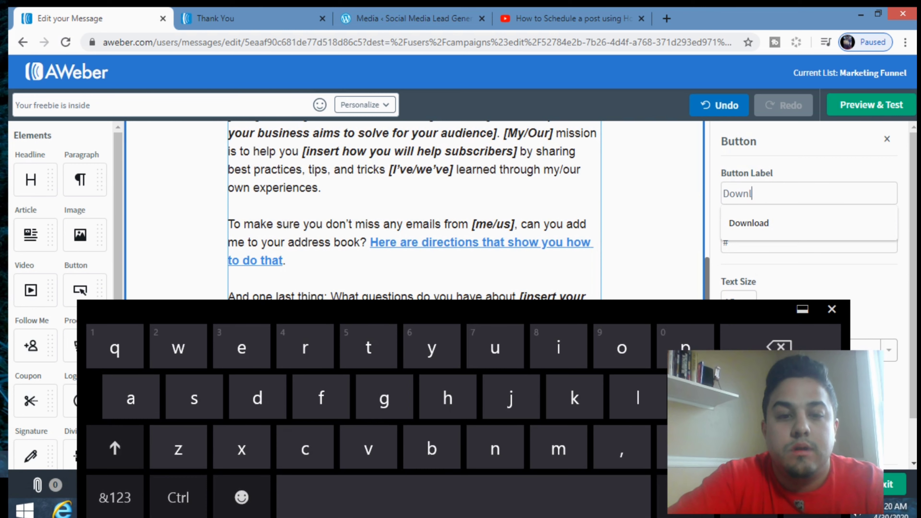
type("oad")
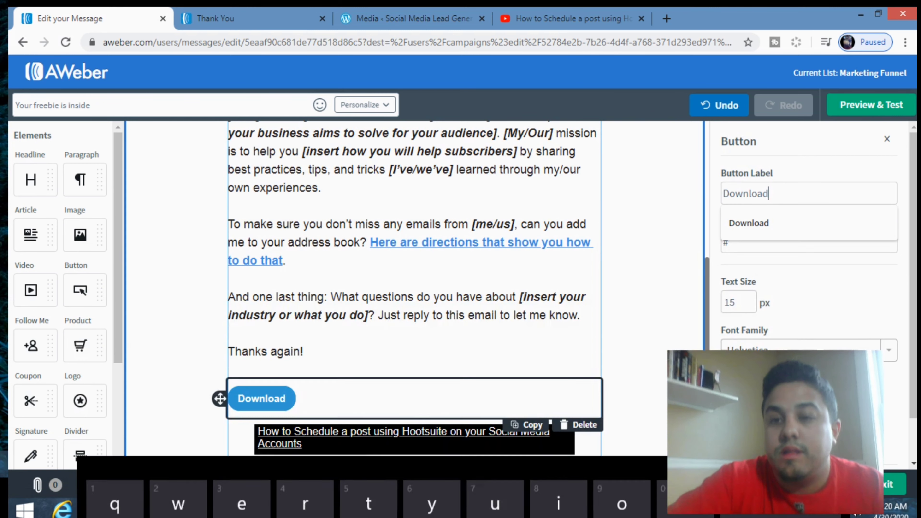
left_click(660, 220)
Step: Link the Download button to the copied URL of 04-23-2020-18.19.30.pdf
left_click(255, 406)
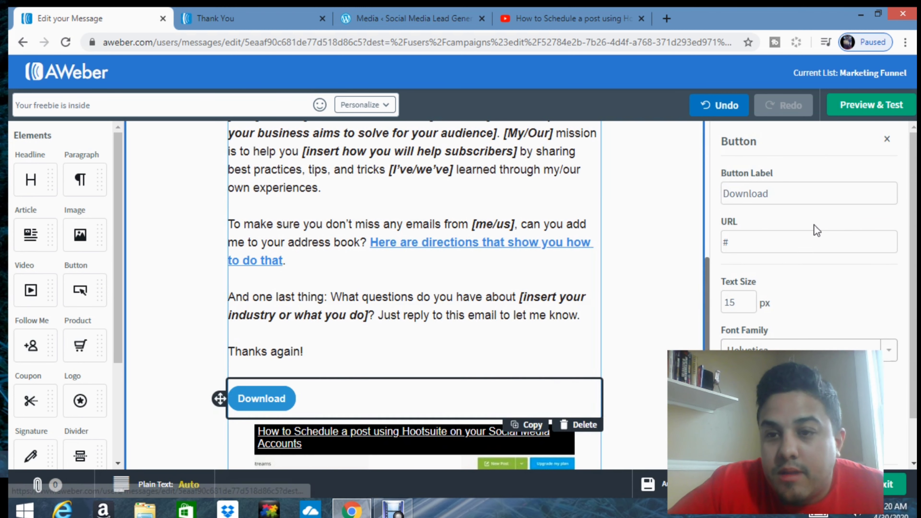
right_click(745, 245)
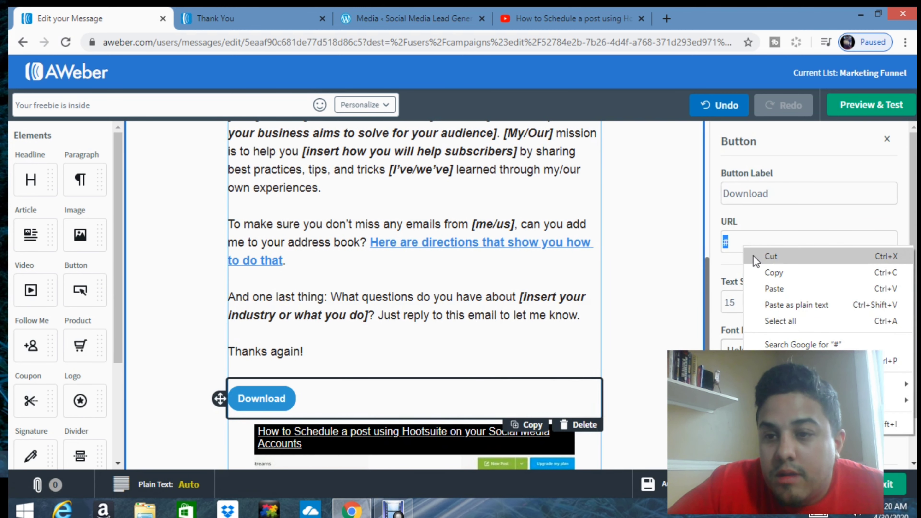
left_click(772, 287)
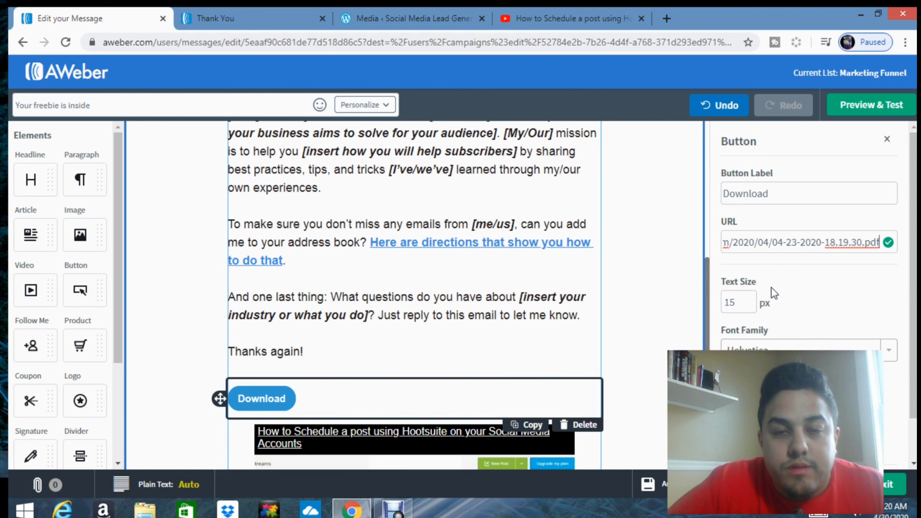
Step: Send a test of the message and open the received "Your freebie is inside" email in a new Gmail tab
left_click(874, 106)
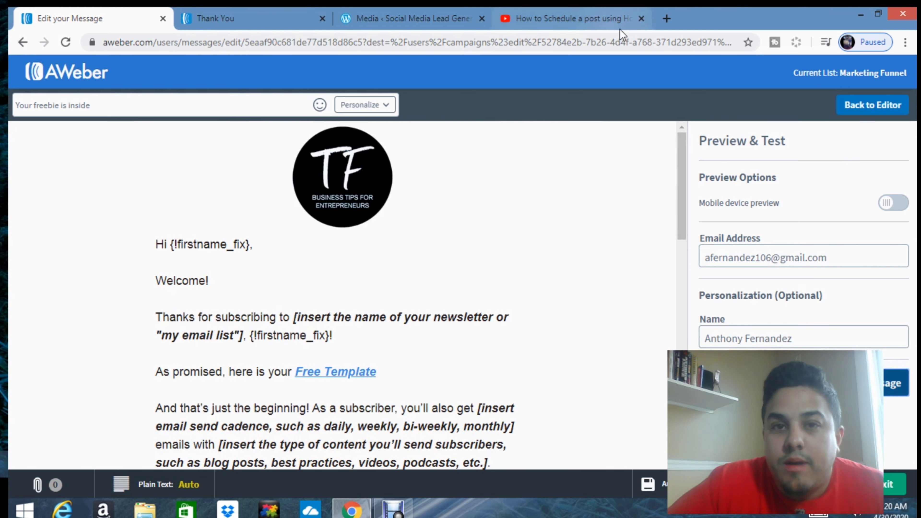
left_click(667, 18)
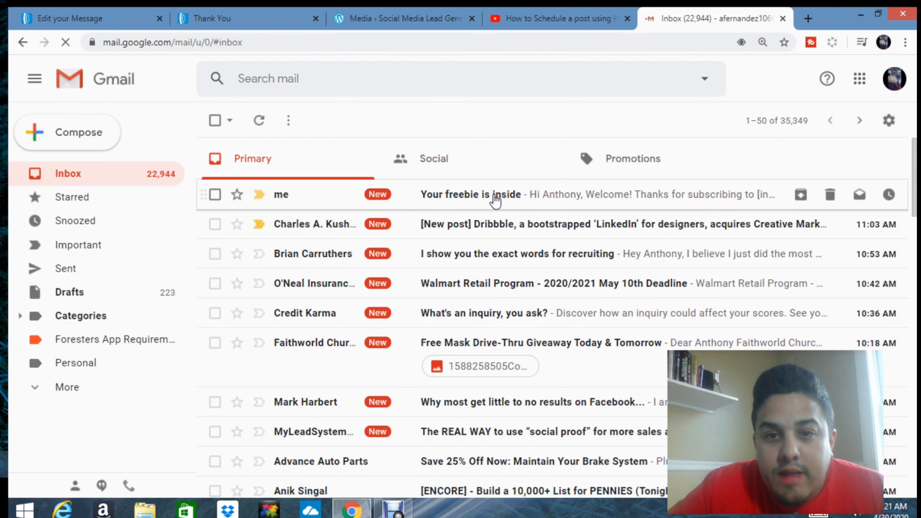
left_click(496, 200)
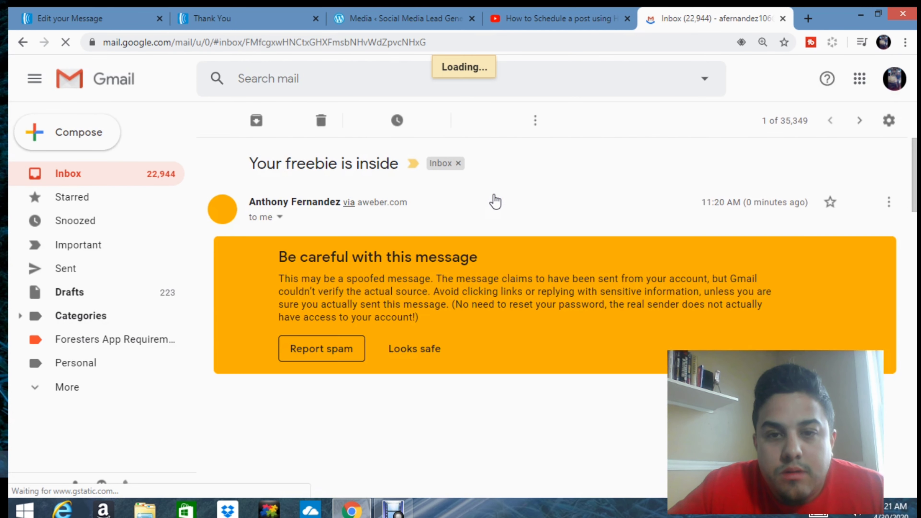
Step: Check the test email's content, including the PDF behind its Download button, and close the PDF
scroll(484, 290, "down", 10)
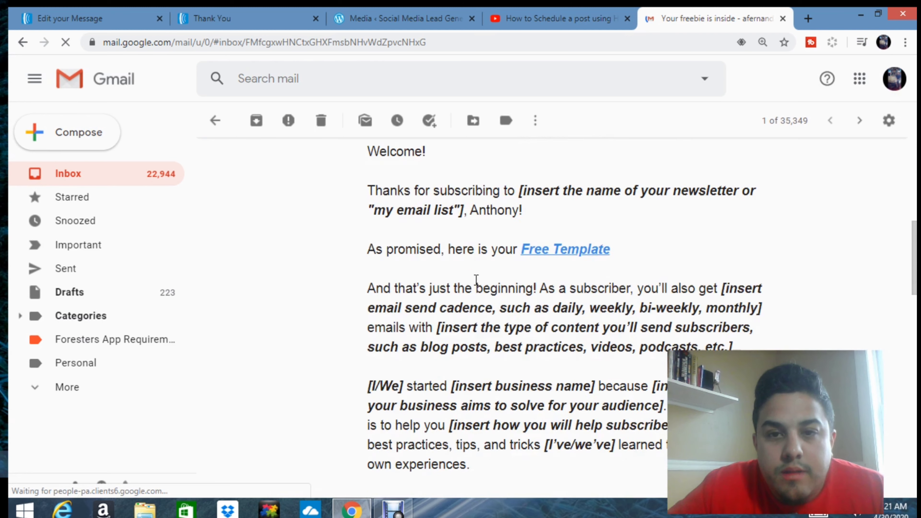
scroll(476, 279, "up", 3)
scroll(476, 279, "down", 7)
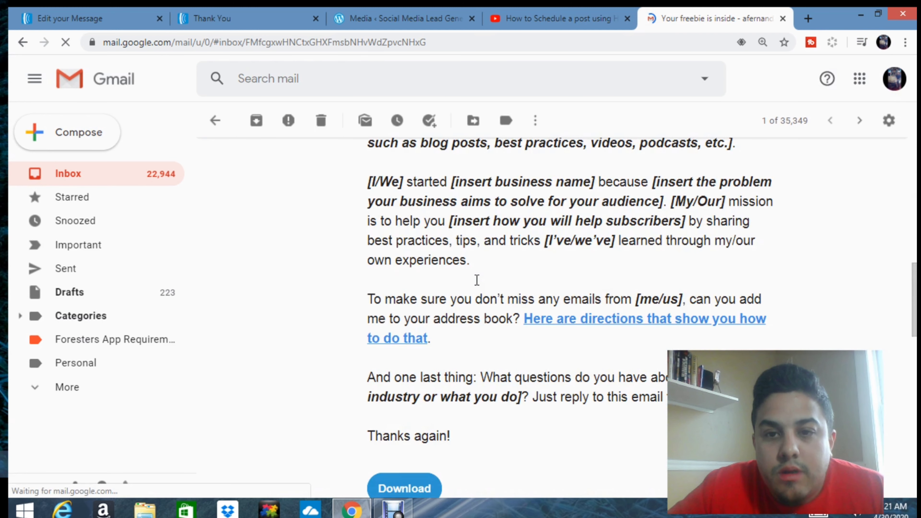
scroll(477, 280, "down", 5)
left_click(421, 294)
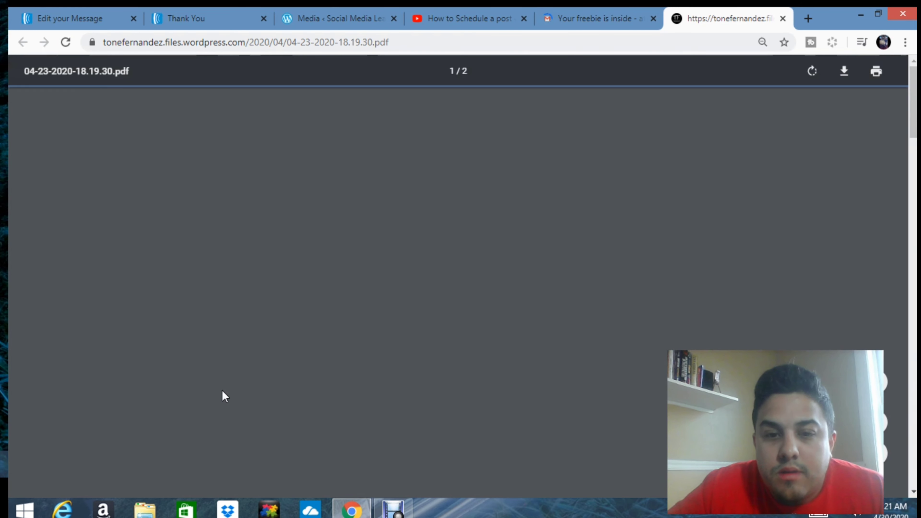
scroll(395, 320, "down", 15)
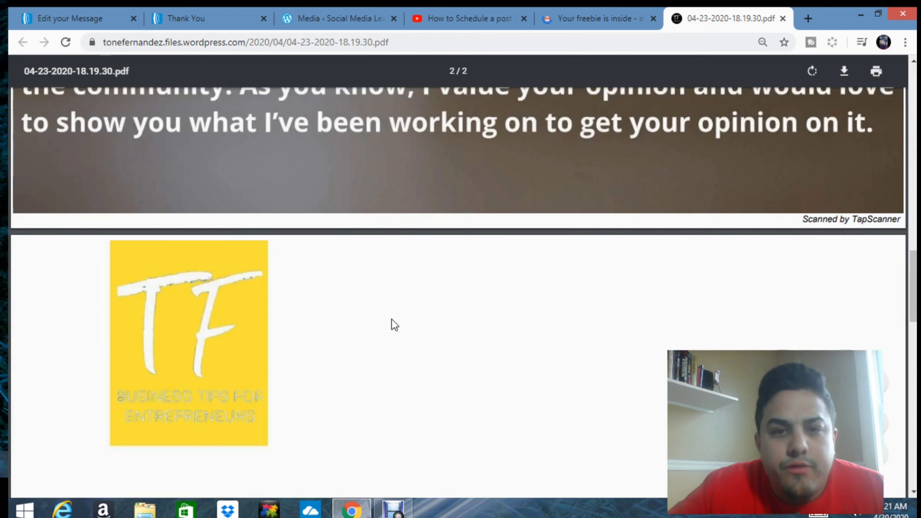
scroll(394, 325, "down", 10)
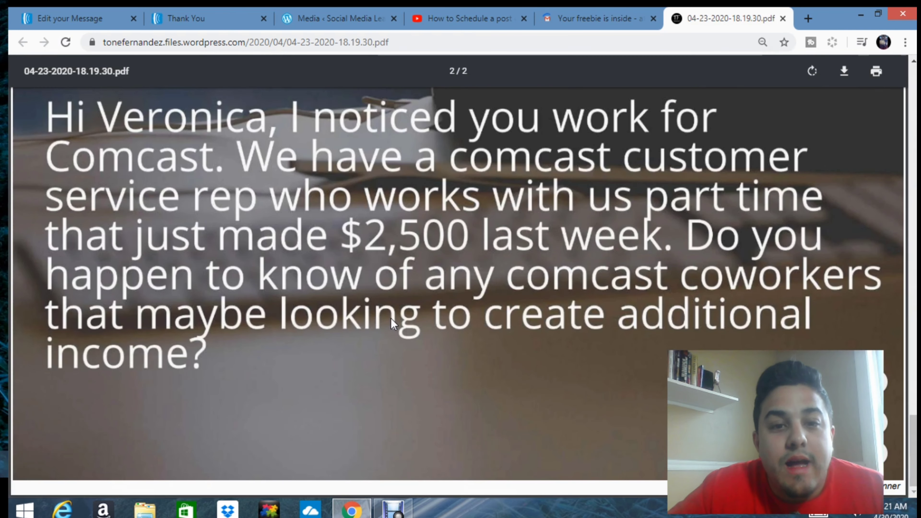
scroll(393, 324, "up", 2)
scroll(391, 319, "up", 10)
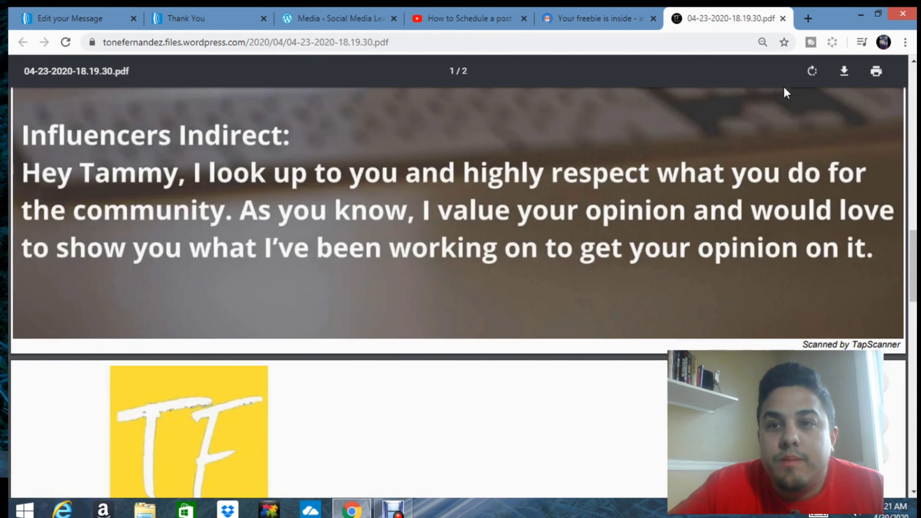
left_click(782, 18)
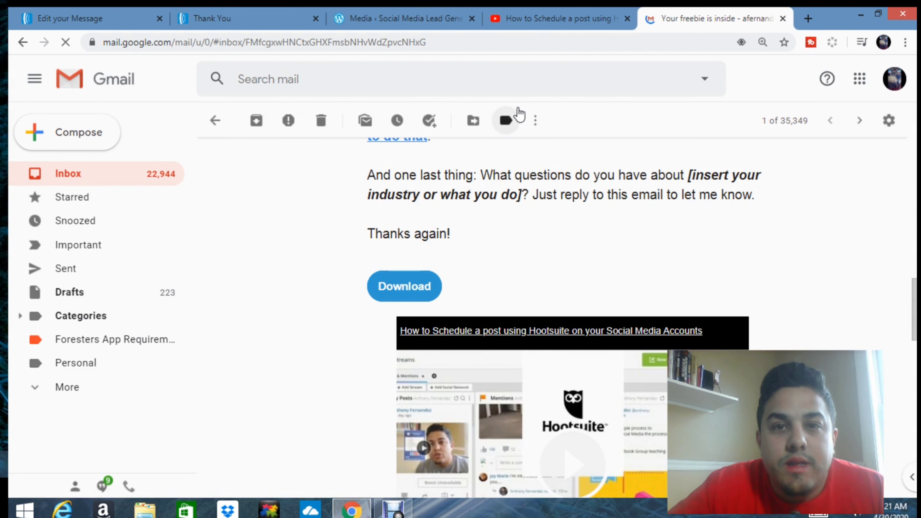
Step: Return to AWeber, save and exit the message and campaign, and activate the Lead Magnet Template campaign
left_click(92, 17)
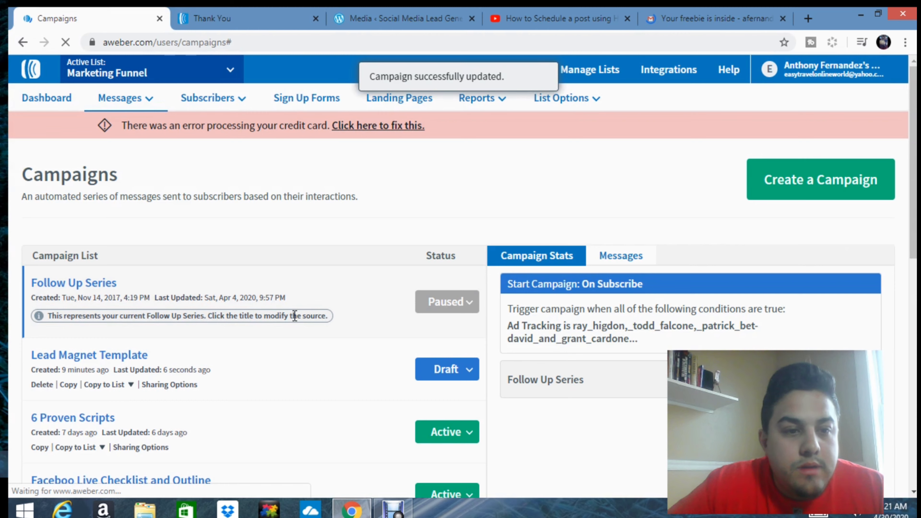
left_click(447, 372)
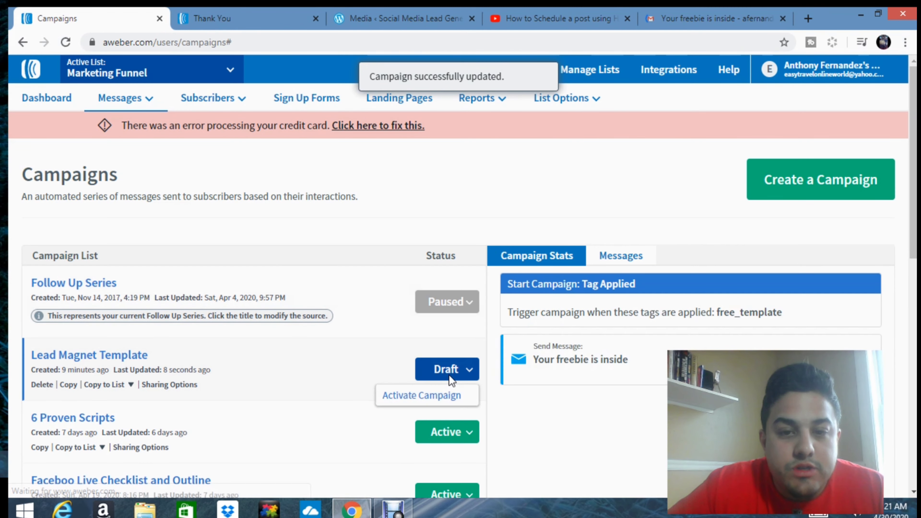
left_click(444, 396)
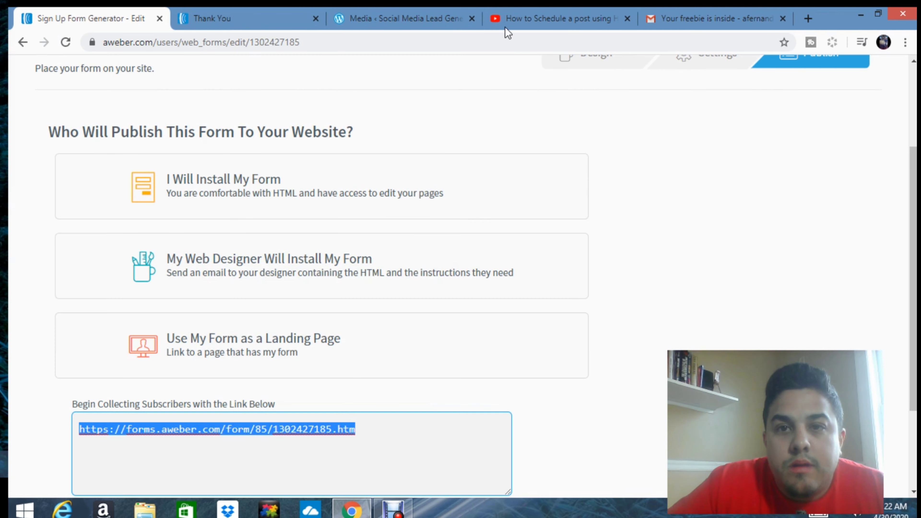
left_click(544, 9)
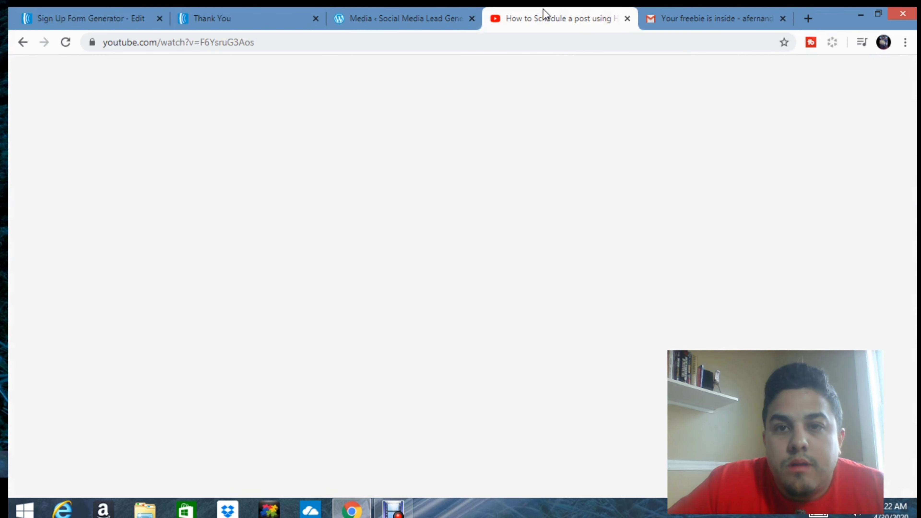
left_click_drag(308, 42, 115, 42)
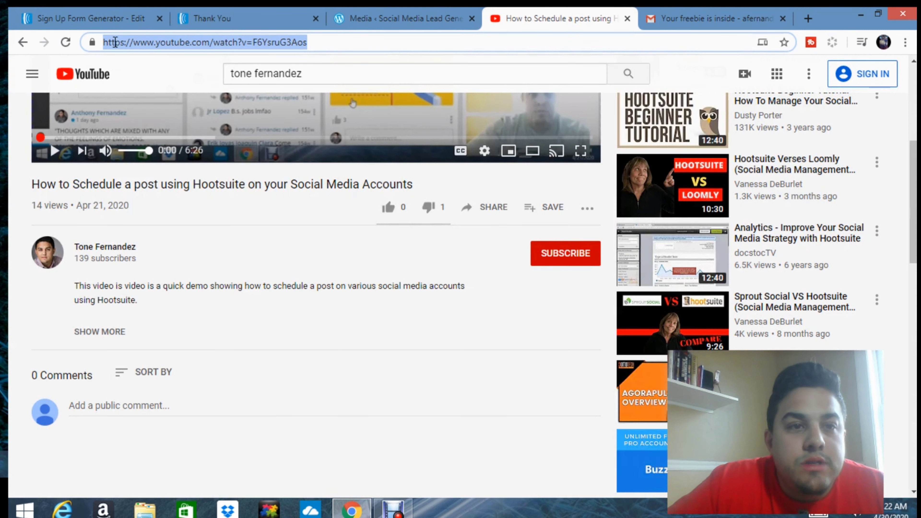
right_click(119, 47)
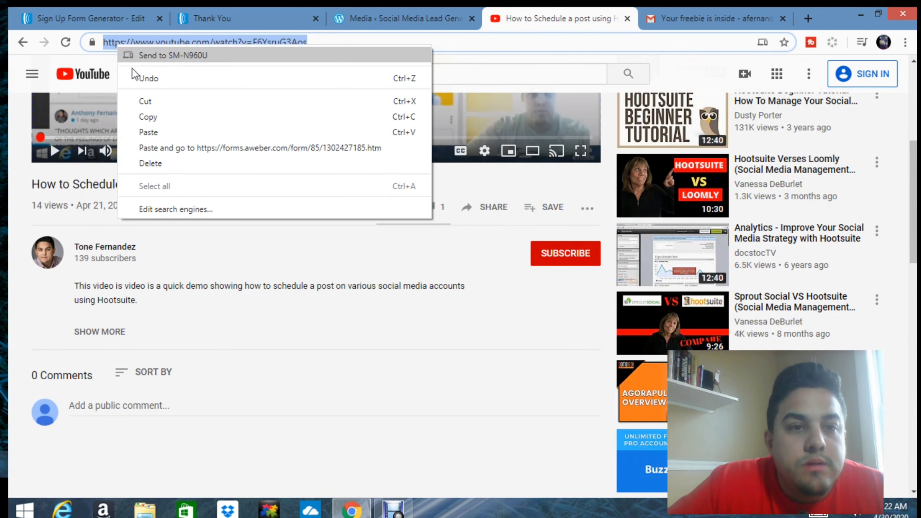
left_click(151, 132)
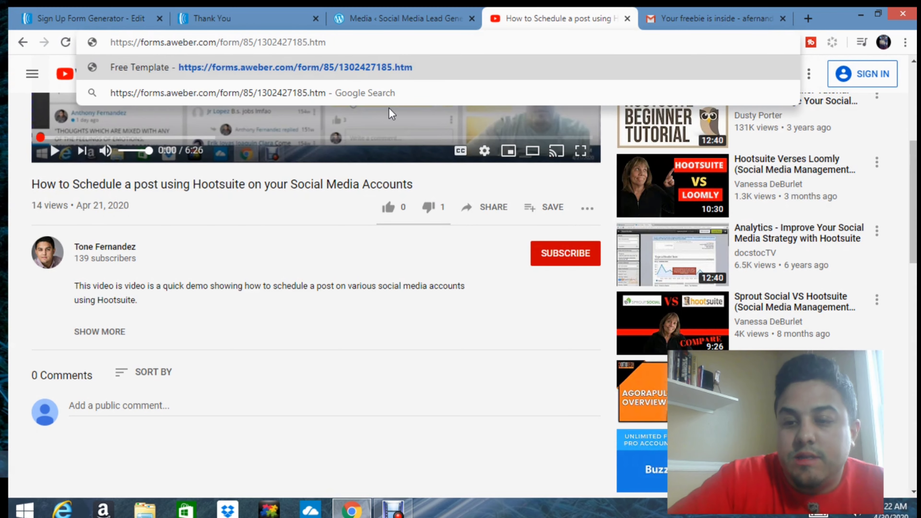
left_click(818, 514)
key("Return")
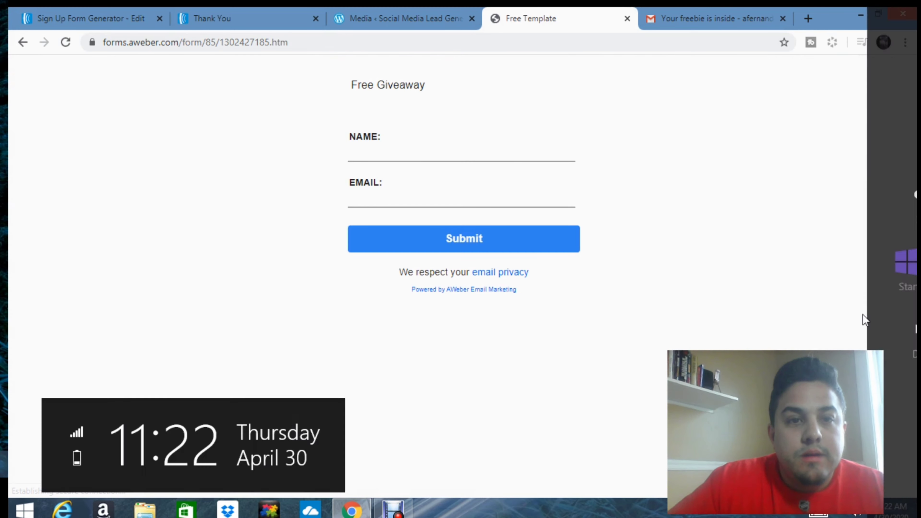
Step: Fill in the Free Giveaway form with the subscriber's name and email address and submit it
left_click(378, 154)
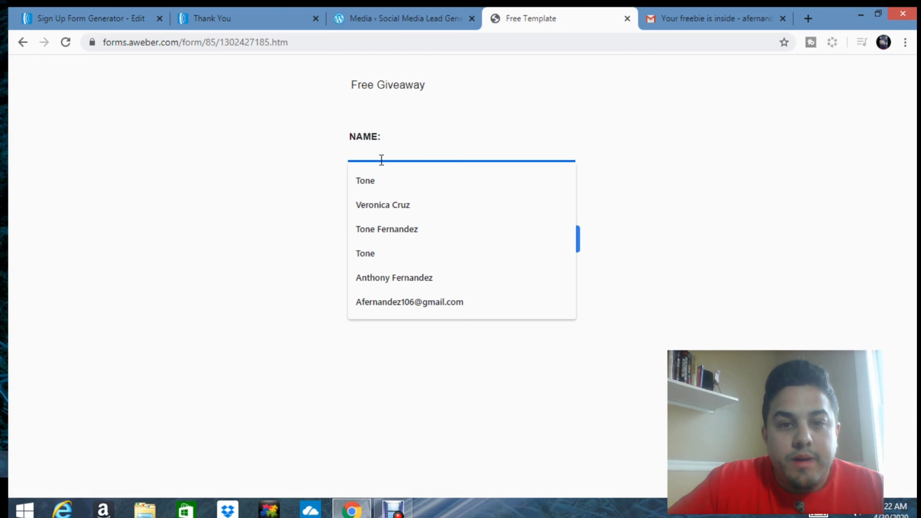
left_click(381, 182)
left_click(371, 200)
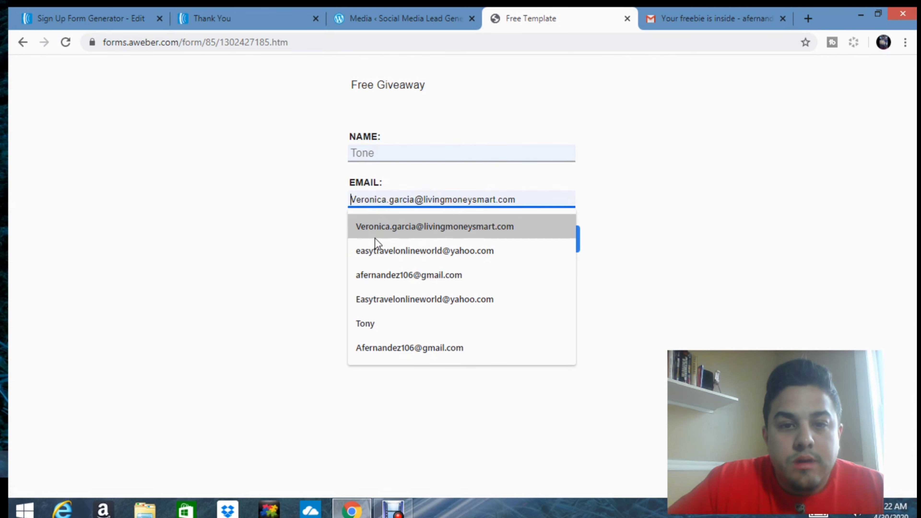
left_click(375, 273)
left_click(423, 240)
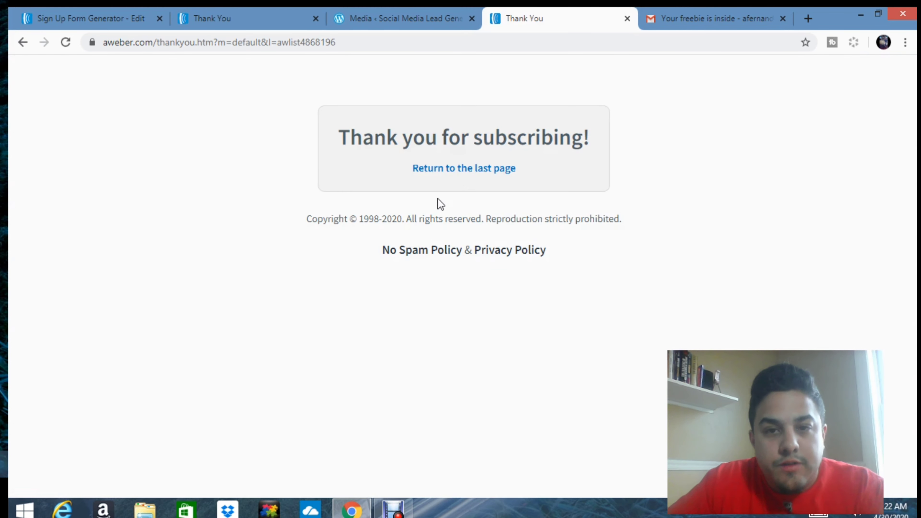
Step: Switch to the Gmail inbox, open the newest "Your freebie is inside" email and review its content from logo to signature
left_click(702, 21)
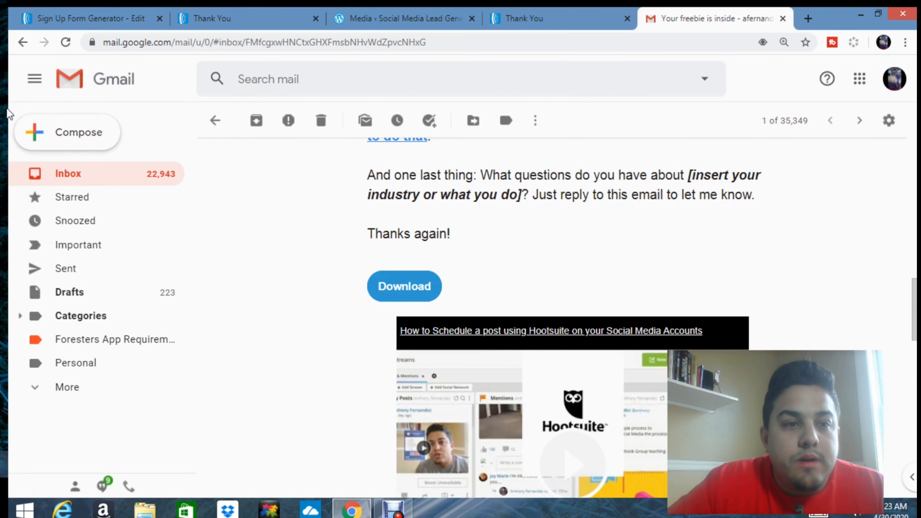
left_click(65, 176)
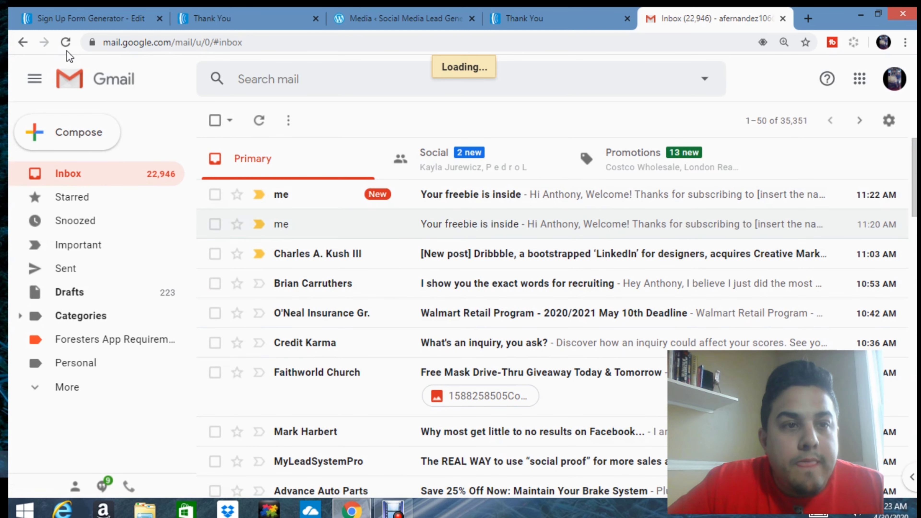
left_click(503, 201)
scroll(502, 214, "down", 6)
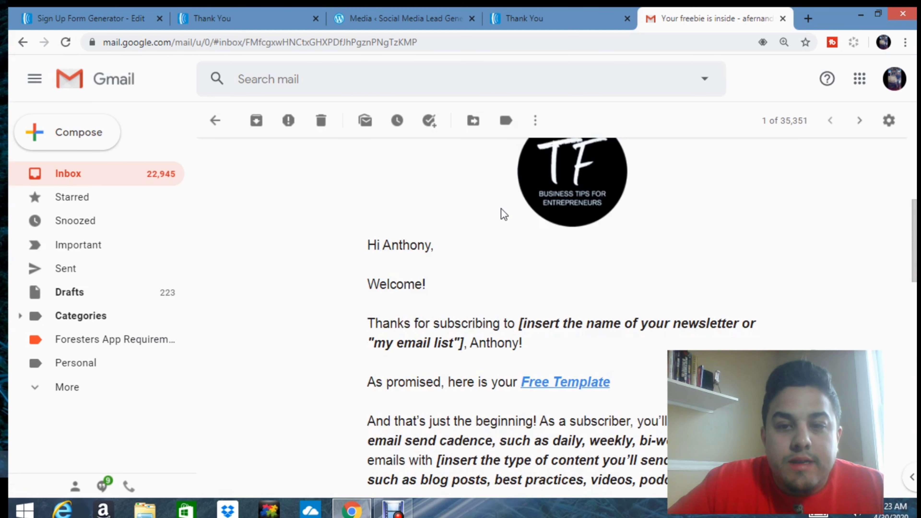
scroll(503, 214, "down", 15)
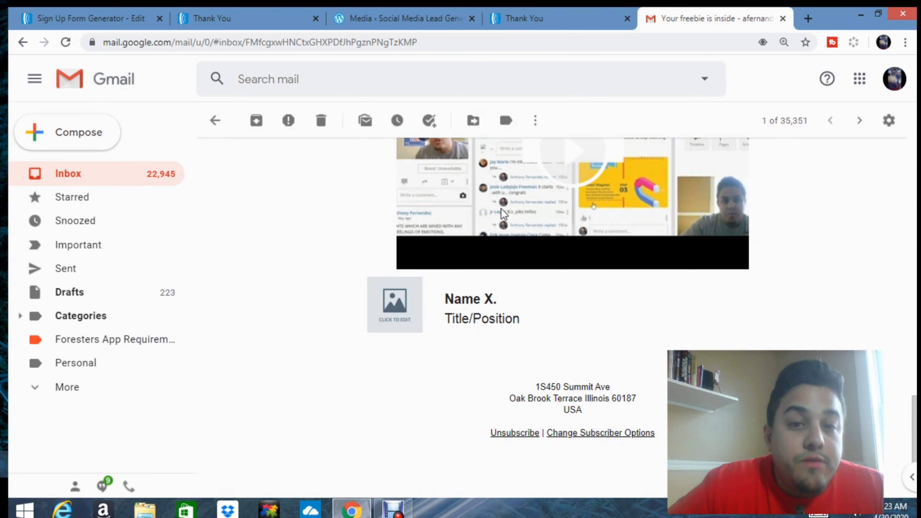
scroll(503, 214, "up", 15)
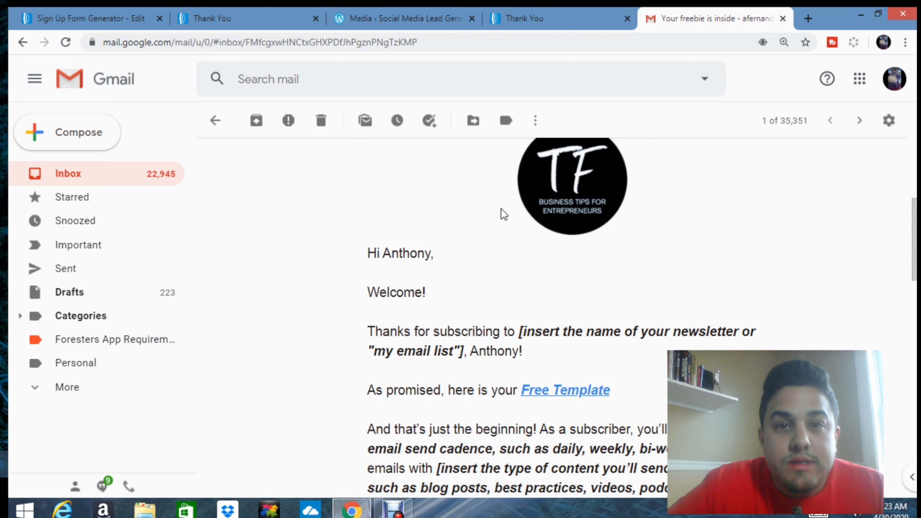
scroll(504, 214, "up", 6)
scroll(505, 214, "down", 9)
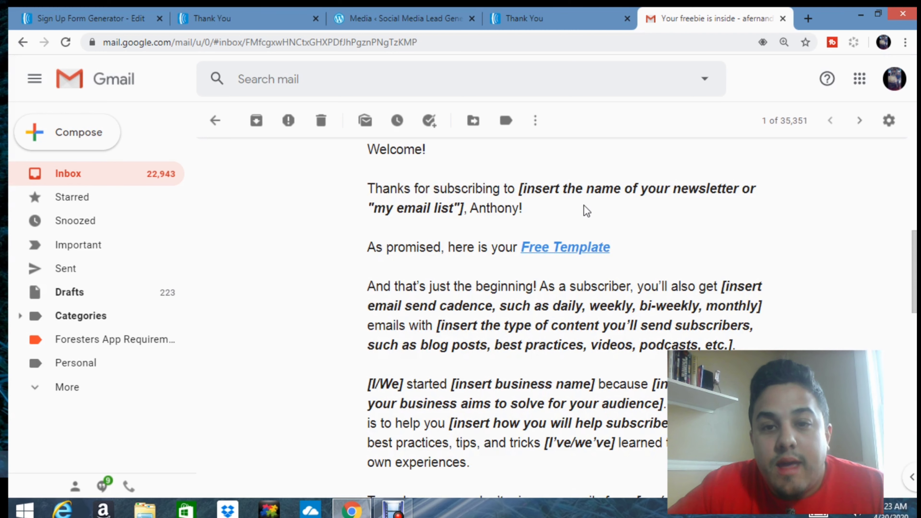
scroll(571, 313, "down", 10)
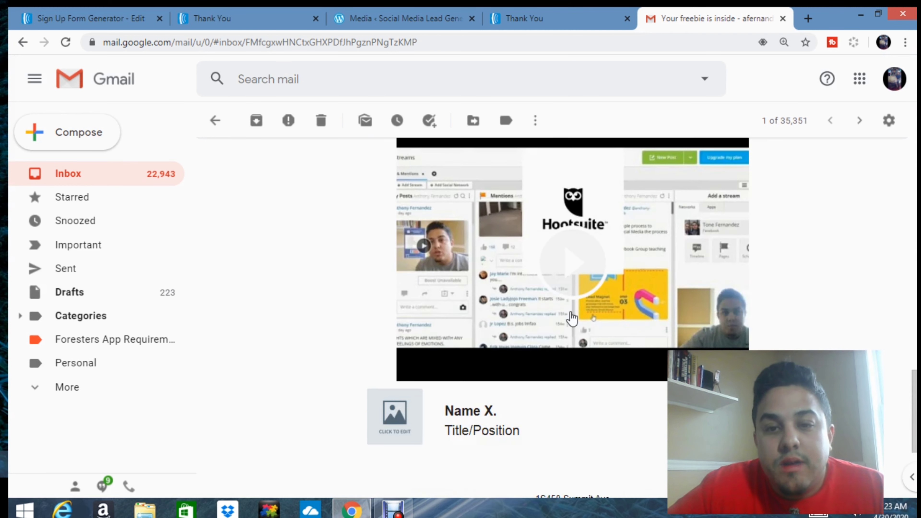
scroll(581, 325, "up", 7)
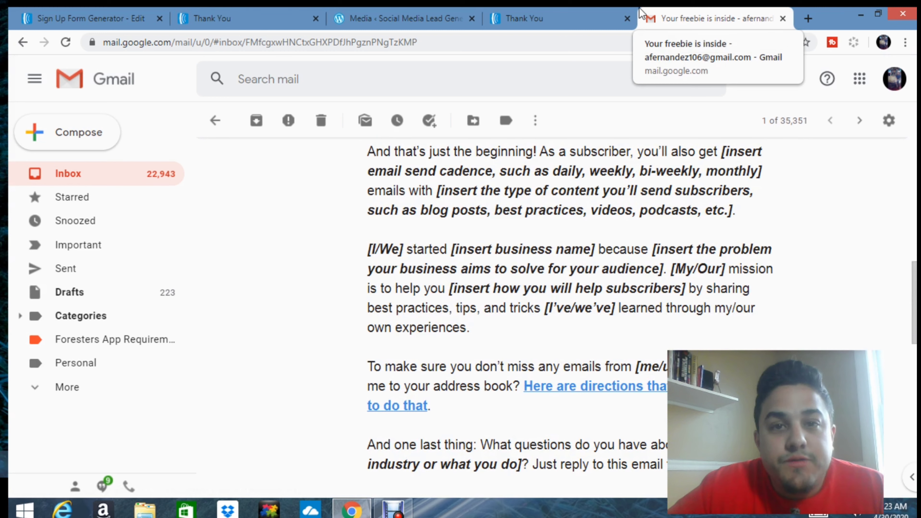